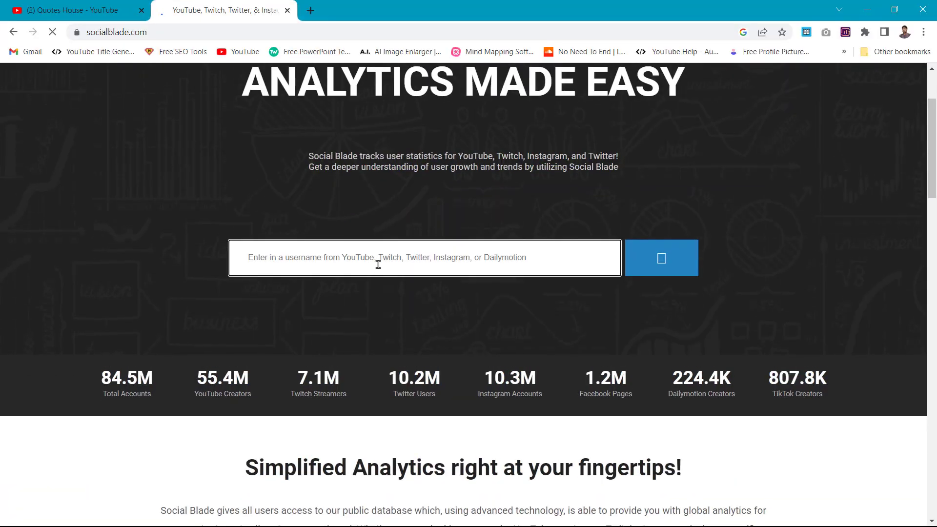
Paste the YouTube channel link into Social Blade's search and load that channel's statistics
{"action": "type", "text": "https://www.youtube.com/channel/UCzKAVHbEfkqVuBl08aRQkCQ"}
{"action": "left_click", "coordinate": [682, 267]}
{"action": "scroll", "coordinate": [537, 372], "scroll_direction": "down", "scroll_amount": 4}
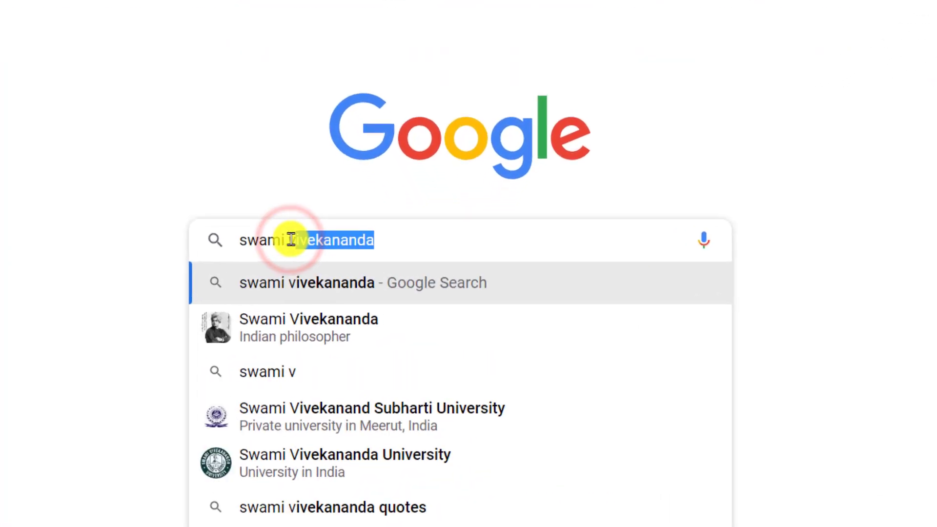
Search Google for 'swami vivekananda quotes in hindi' using the suggestion
{"action": "type", "text": "ivek"}
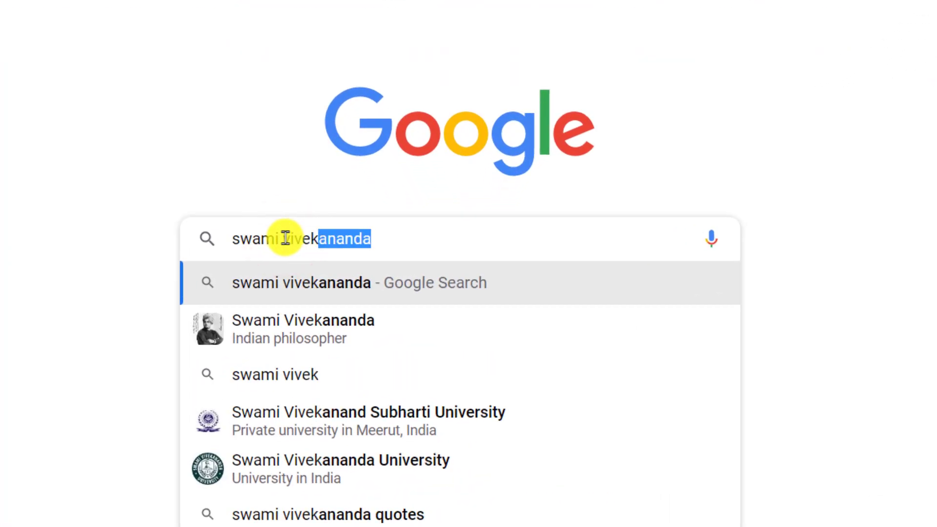
{"action": "type", "text": "anand qu"}
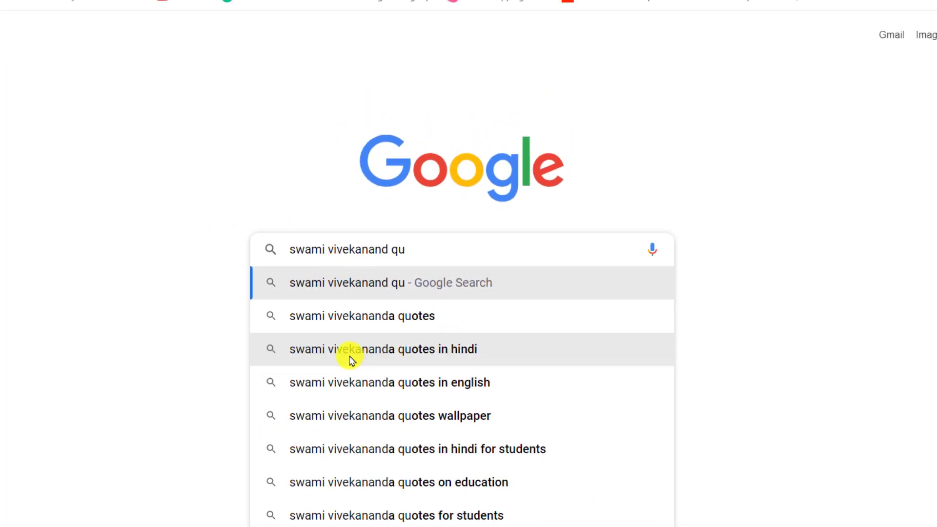
{"action": "left_click", "coordinate": [286, 370]}
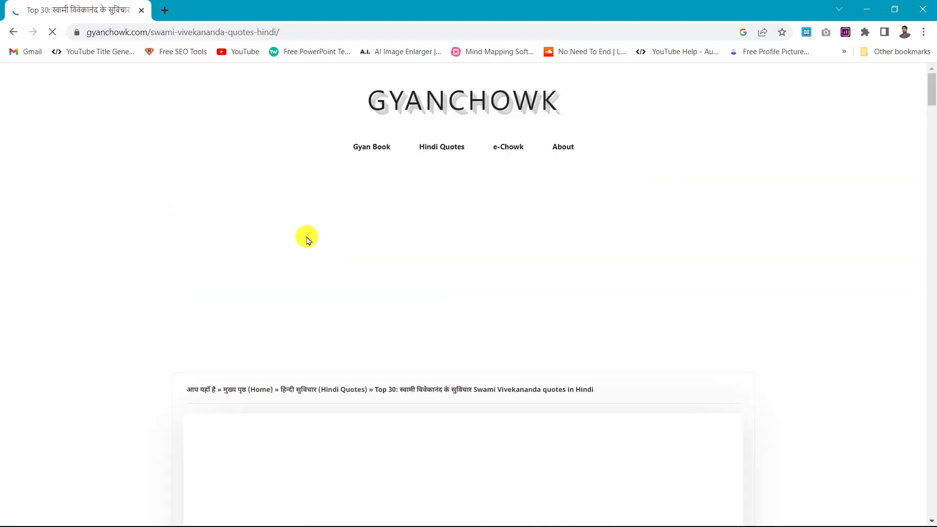
Scroll the GyanChowk article past the ads and image to the Quote 1–3 boxes
{"action": "scroll", "coordinate": [378, 232], "scroll_direction": "down", "scroll_amount": 3}
{"action": "scroll", "coordinate": [378, 231], "scroll_direction": "down", "scroll_amount": 6}
{"action": "scroll", "coordinate": [381, 232], "scroll_direction": "down", "scroll_amount": 4}
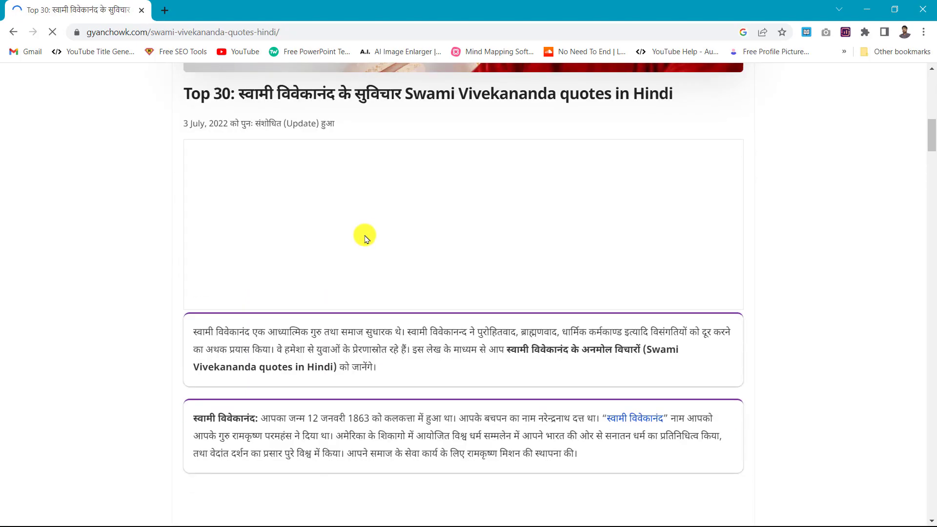
{"action": "scroll", "coordinate": [364, 237], "scroll_direction": "down", "scroll_amount": 4}
{"action": "scroll", "coordinate": [349, 247], "scroll_direction": "down", "scroll_amount": 4}
{"action": "scroll", "coordinate": [351, 245], "scroll_direction": "down", "scroll_amount": 2}
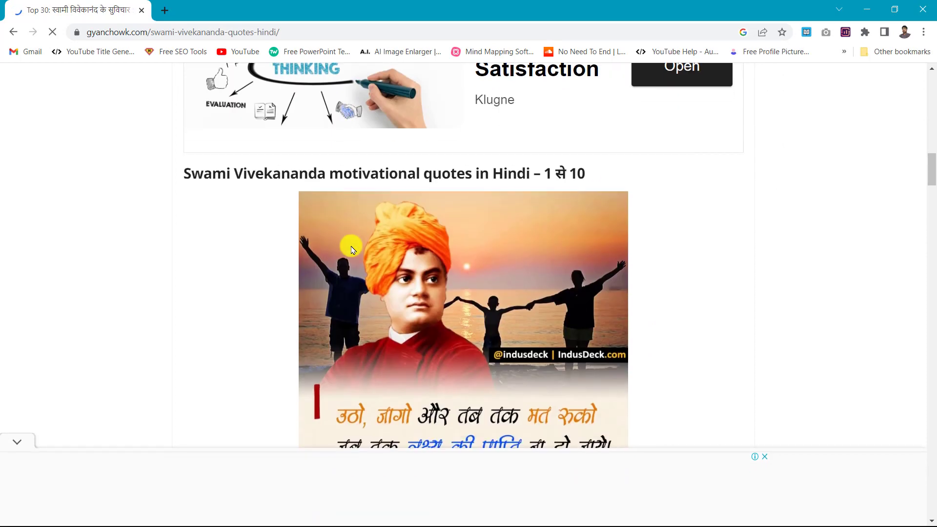
{"action": "scroll", "coordinate": [356, 245], "scroll_direction": "down", "scroll_amount": 7}
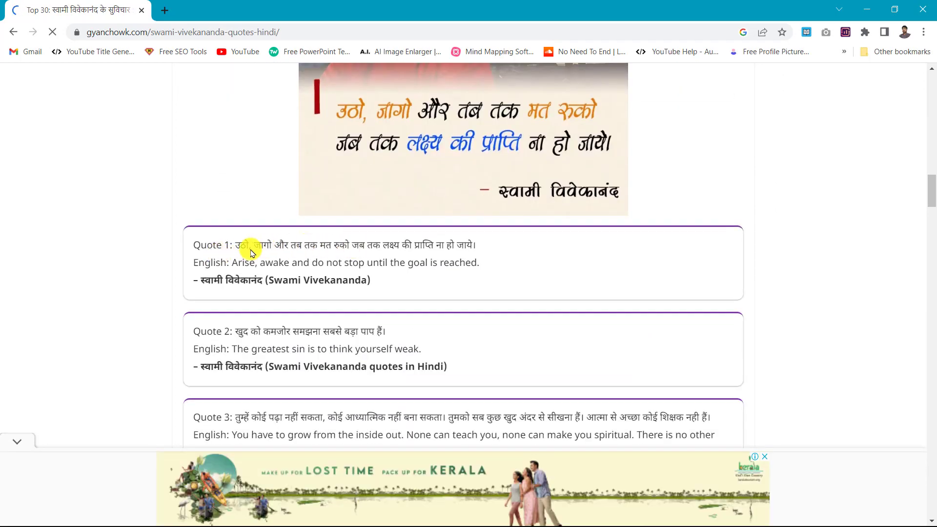
{"action": "scroll", "coordinate": [464, 265], "scroll_direction": "down", "scroll_amount": 2}
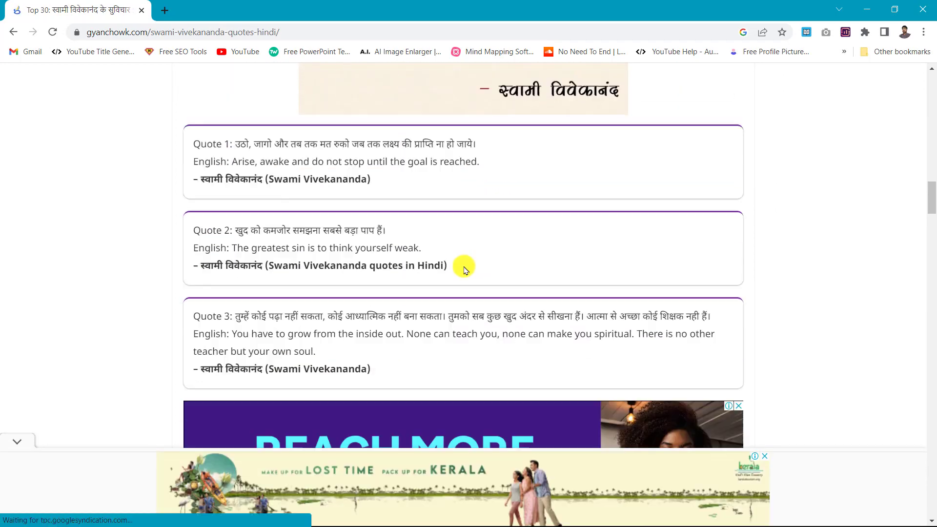
{"action": "scroll", "coordinate": [449, 272], "scroll_direction": "down", "scroll_amount": 2}
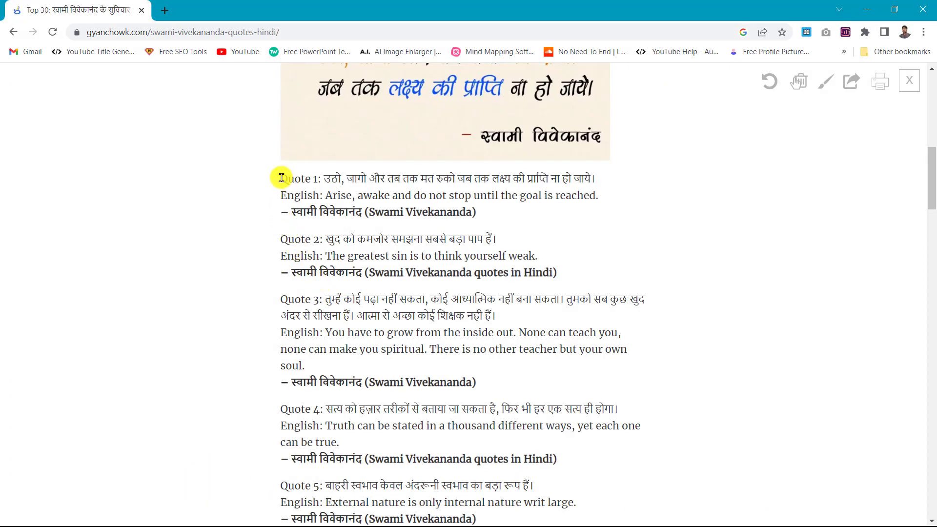
{"action": "left_click_drag", "start_coordinate": [311, 192], "coordinate": [424, 260]}
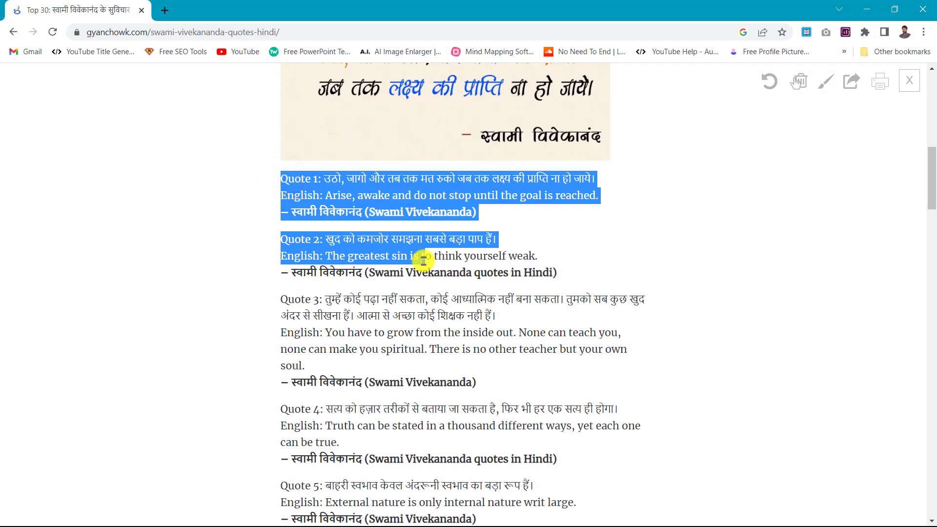
{"action": "left_click", "coordinate": [423, 260]}
{"action": "scroll", "coordinate": [413, 268], "scroll_direction": "up", "scroll_amount": 1}
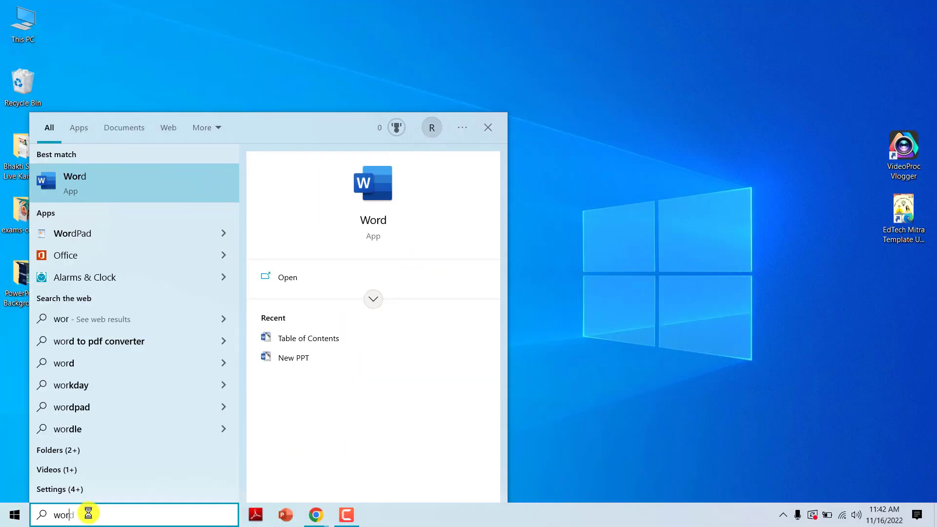
Launch Word from the Start menu's best-match result
{"action": "left_click", "coordinate": [142, 183]}
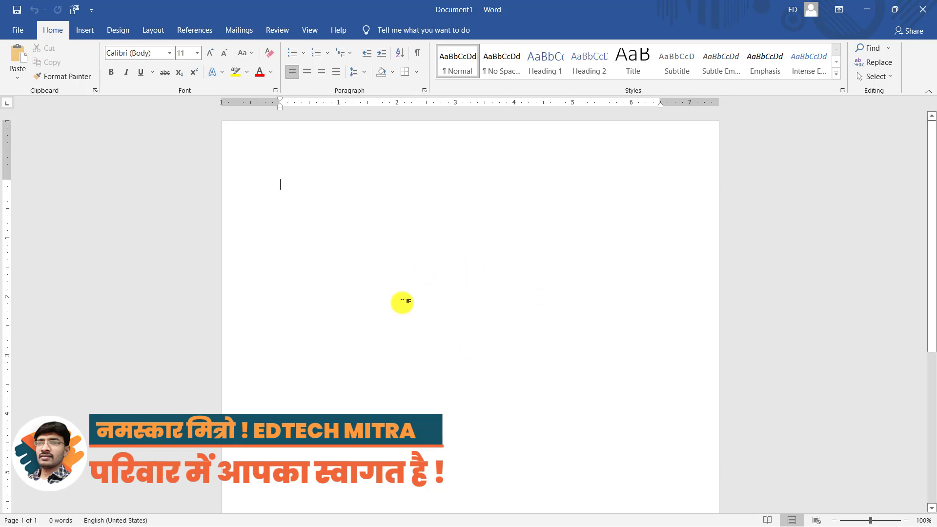
Copy the Hindi text of Quote 1 from the quotes page into the Word document
{"action": "key", "text": "alt+Tab"}
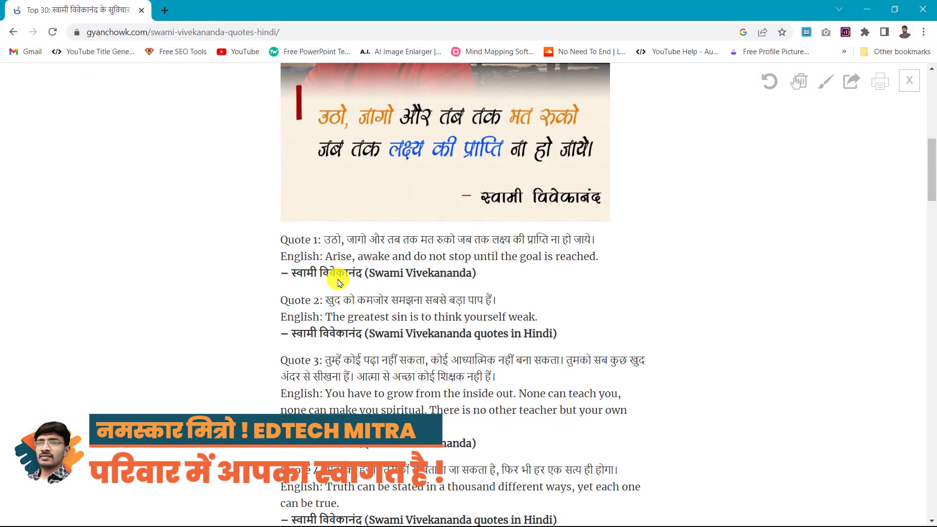
{"action": "scroll", "coordinate": [340, 283], "scroll_direction": "down", "scroll_amount": 4}
{"action": "scroll", "coordinate": [349, 207], "scroll_direction": "up", "scroll_amount": 3}
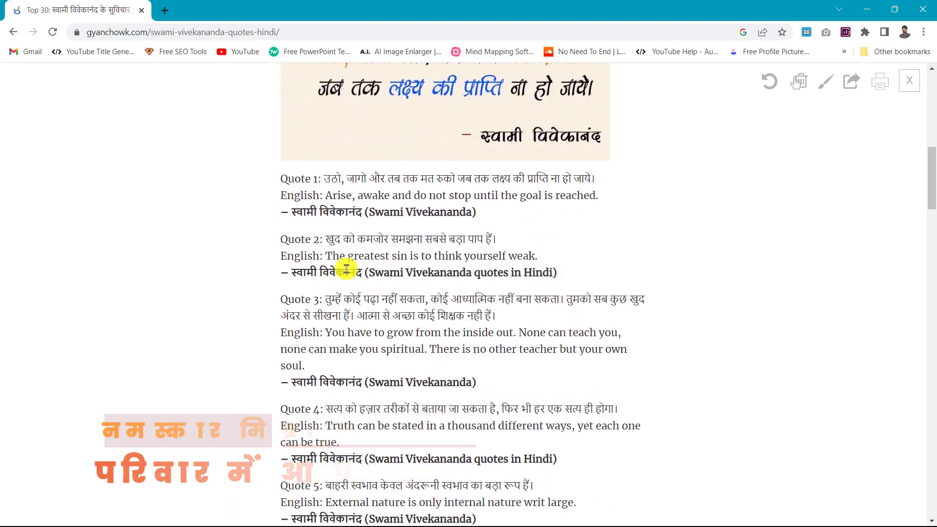
{"action": "left_click", "coordinate": [282, 180]}
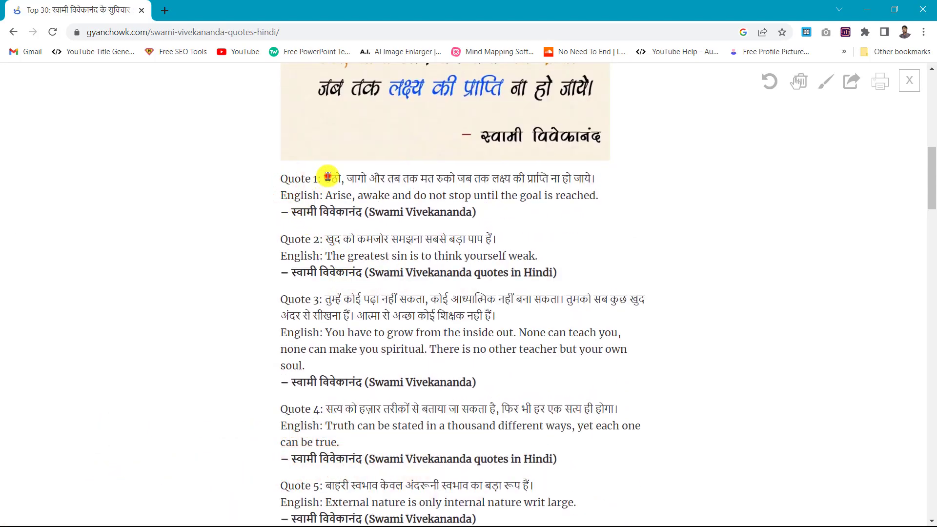
{"action": "left_click_drag", "start_coordinate": [328, 177], "coordinate": [600, 182]}
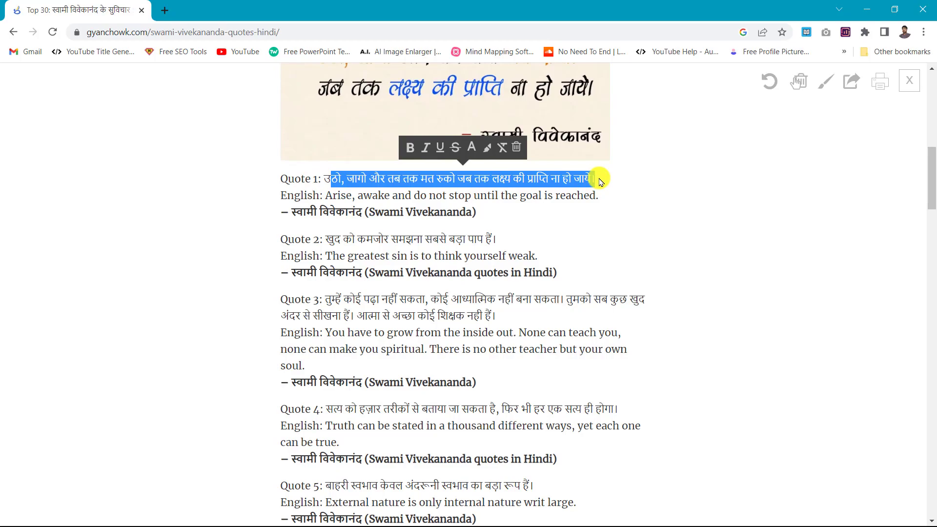
{"action": "key", "text": "alt+Tab"}
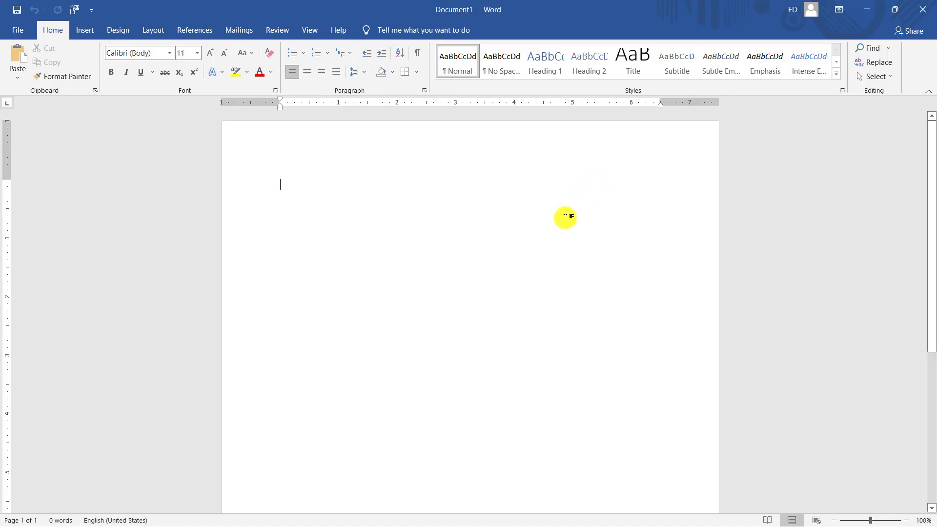
{"action": "type", "text": "ठो, जागो और तब तक मत रुको जब तक लक्ष्य की प्राप्ति ना हो जाये।"}
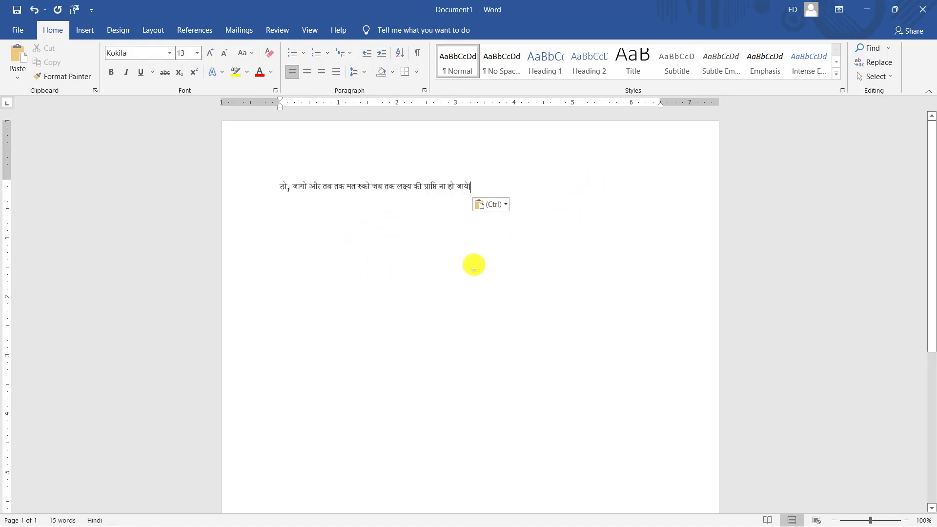
{"action": "left_click", "coordinate": [473, 270]}
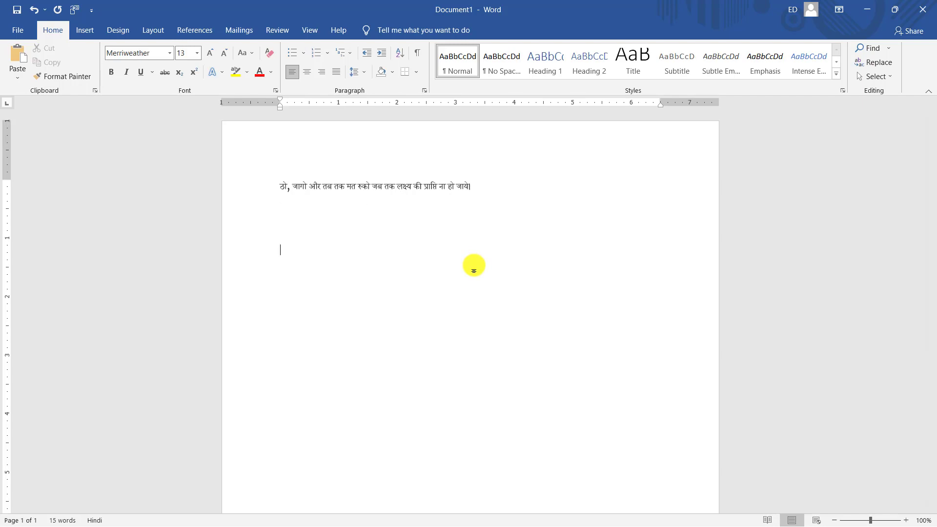
Paste the Hindi text of Quote 2 on the line below Quote 1
{"action": "key", "text": "alt+Tab"}
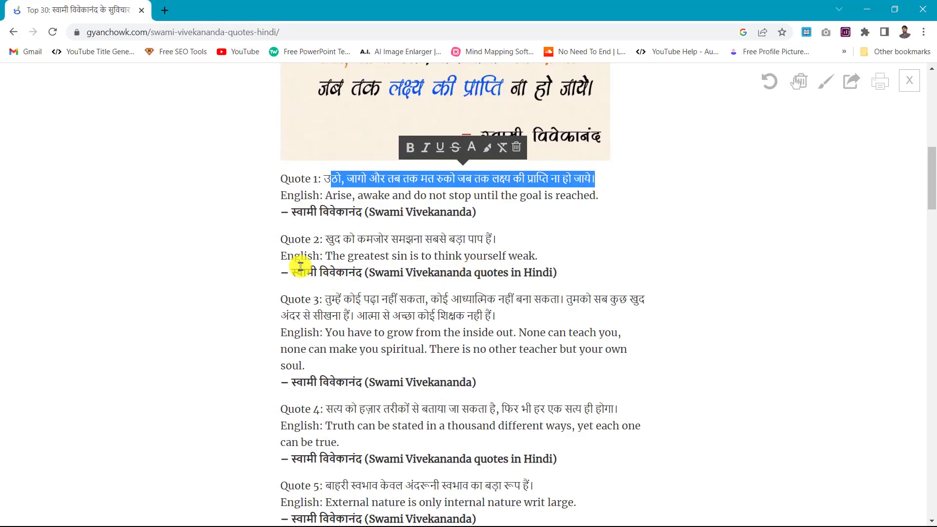
{"action": "left_click_drag", "start_coordinate": [326, 239], "coordinate": [499, 240]}
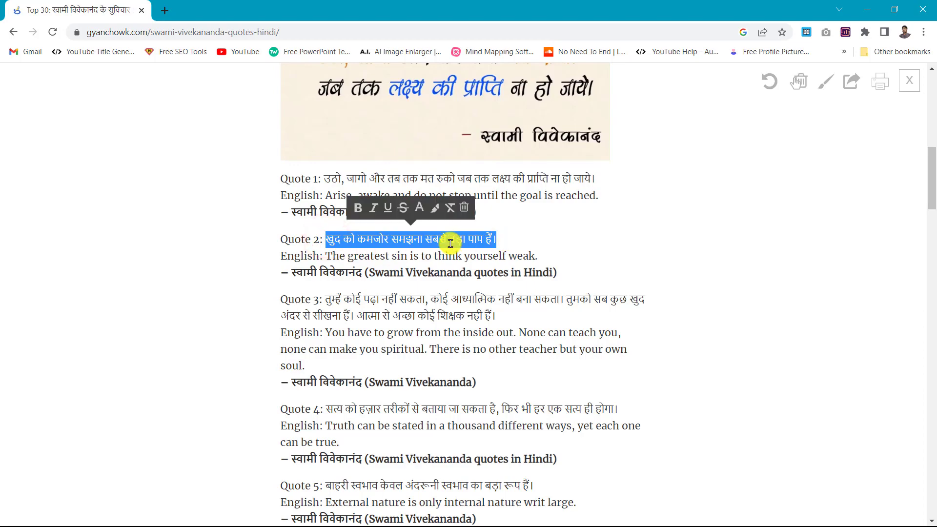
{"action": "key", "text": "alt+Tab"}
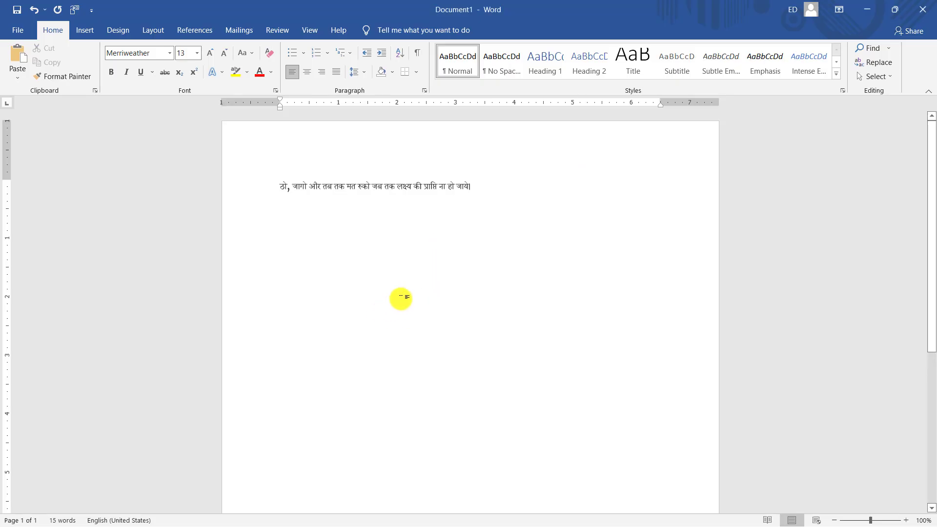
{"action": "type", "text": "खुद को कमजोर समझना सबसे बड़ा पाप हैं।"}
{"action": "key", "text": "alt+Tab"}
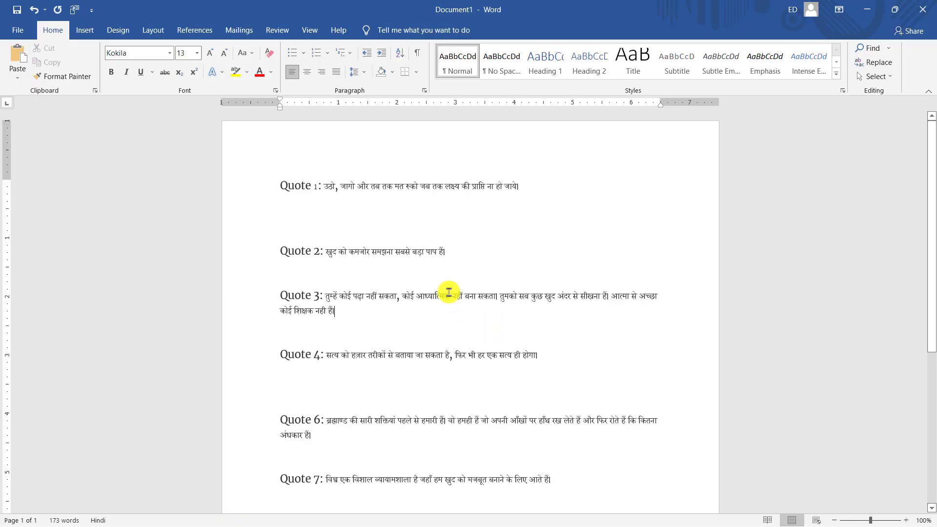
Delete the empty line above Quote 6 in the Word document
{"action": "scroll", "coordinate": [438, 238], "scroll_direction": "down", "scroll_amount": 1}
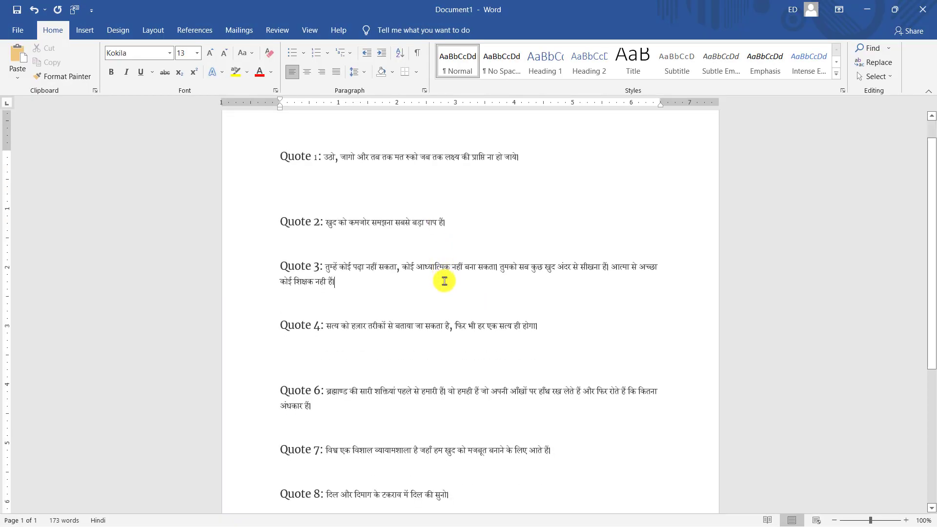
{"action": "scroll", "coordinate": [445, 288], "scroll_direction": "down", "scroll_amount": 2}
{"action": "scroll", "coordinate": [450, 293], "scroll_direction": "down", "scroll_amount": 1}
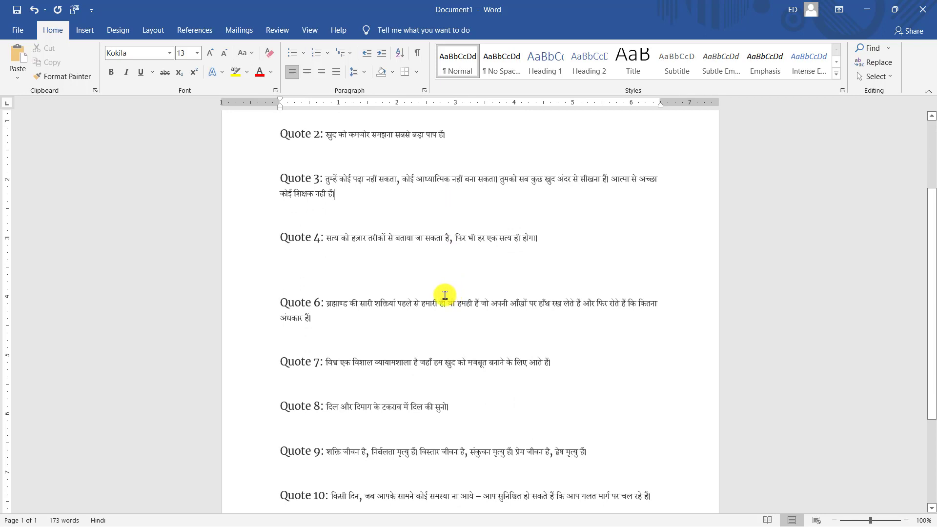
{"action": "scroll", "coordinate": [409, 302], "scroll_direction": "down", "scroll_amount": 2}
{"action": "scroll", "coordinate": [434, 336], "scroll_direction": "down", "scroll_amount": 1}
{"action": "scroll", "coordinate": [430, 341], "scroll_direction": "up", "scroll_amount": 1}
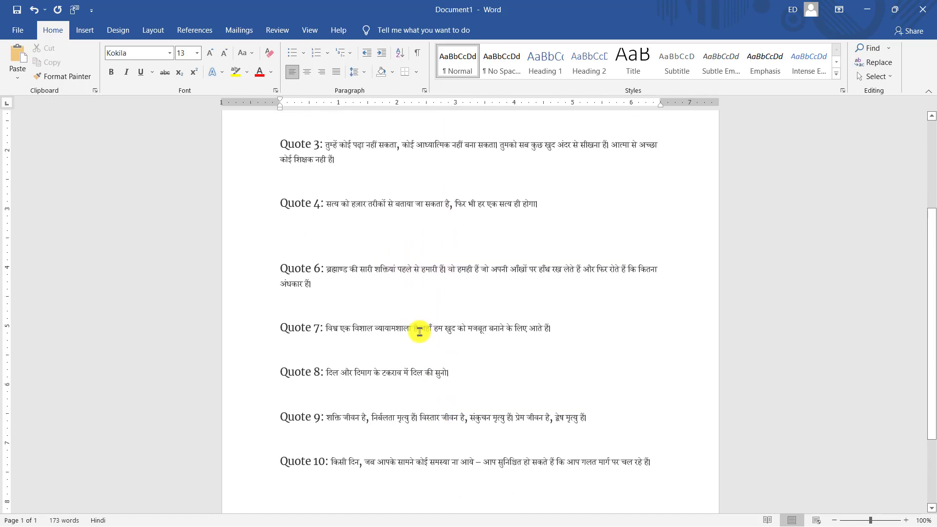
{"action": "scroll", "coordinate": [376, 317], "scroll_direction": "up", "scroll_amount": 2}
{"action": "left_click", "coordinate": [299, 271]}
{"action": "key", "text": "Delete"}
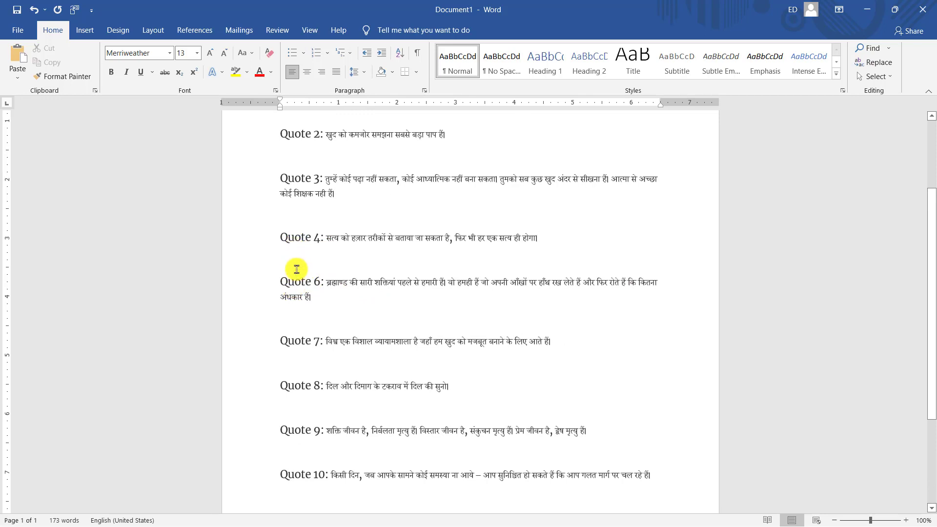
{"action": "left_click", "coordinate": [296, 213]}
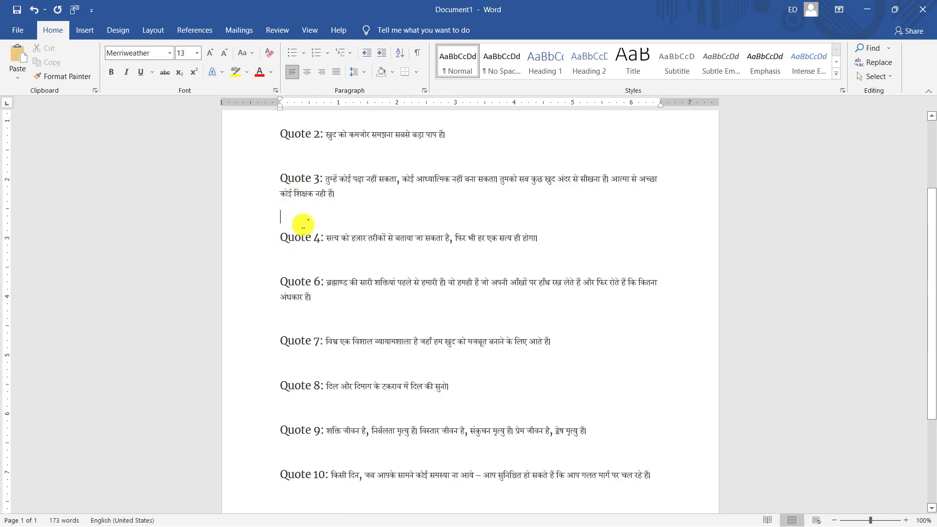
Copy all quotes from Quote 1 to the document's end, then minimize Word
{"action": "scroll", "coordinate": [380, 293], "scroll_direction": "down", "scroll_amount": 4}
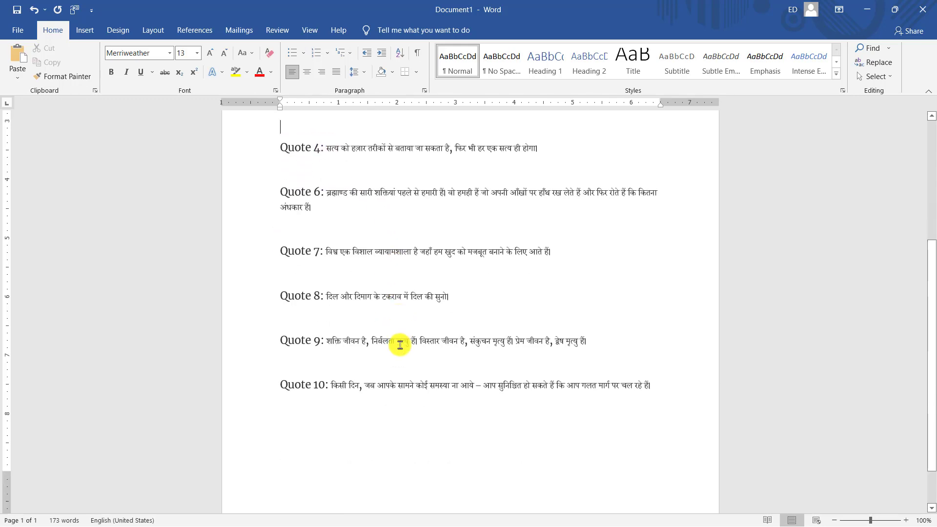
{"action": "scroll", "coordinate": [371, 390], "scroll_direction": "down", "scroll_amount": 1}
{"action": "scroll", "coordinate": [371, 380], "scroll_direction": "up", "scroll_amount": 7}
{"action": "scroll", "coordinate": [410, 307], "scroll_direction": "up", "scroll_amount": 2}
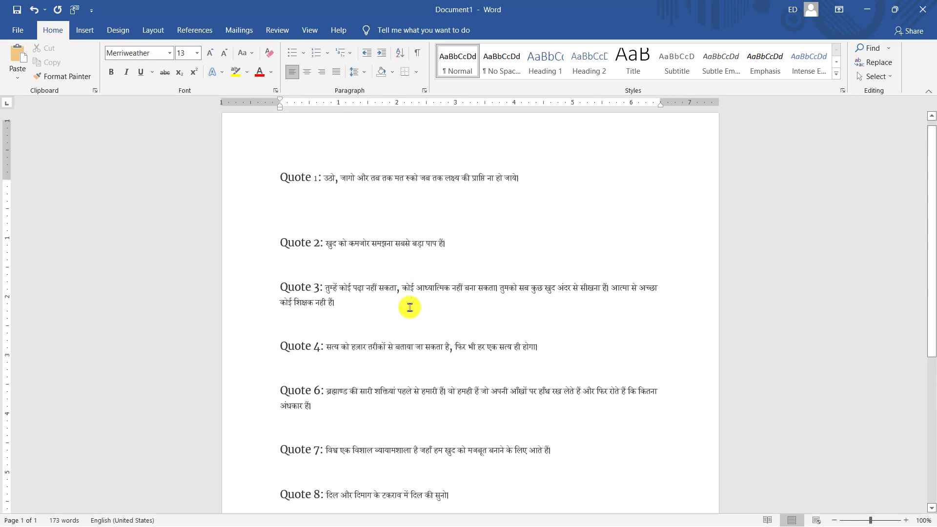
{"action": "scroll", "coordinate": [410, 307], "scroll_direction": "up", "scroll_amount": 1}
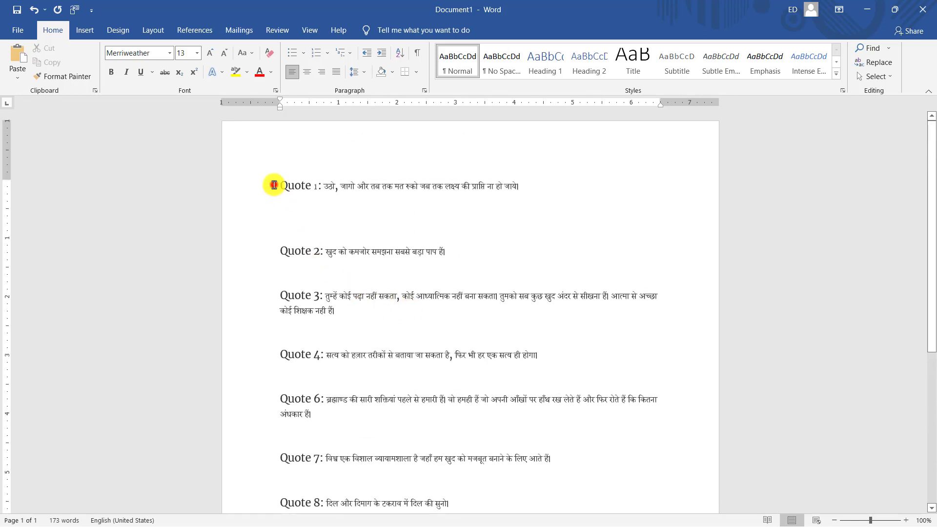
{"action": "left_click_drag", "start_coordinate": [271, 184], "coordinate": [473, 320]}
{"action": "key", "text": "ctrl+shift+End"}
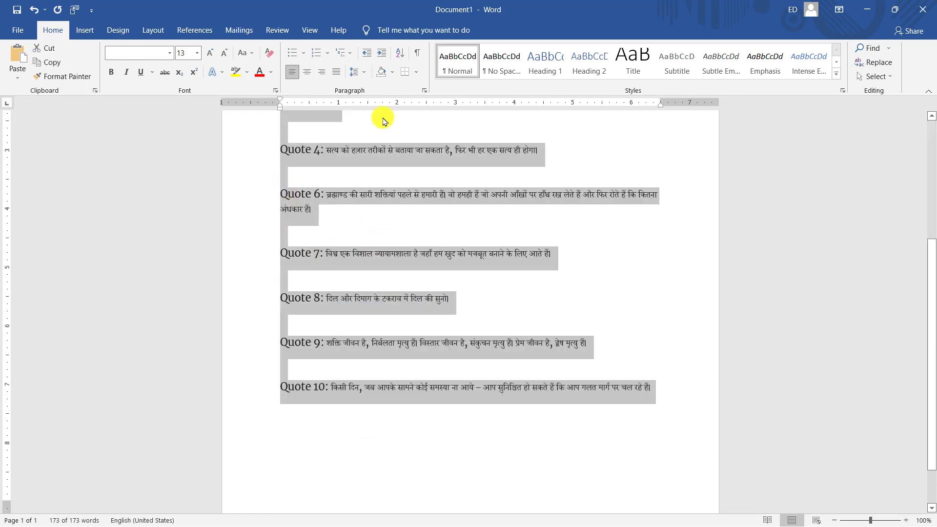
{"action": "right_click", "coordinate": [380, 195]}
{"action": "left_click", "coordinate": [419, 212]}
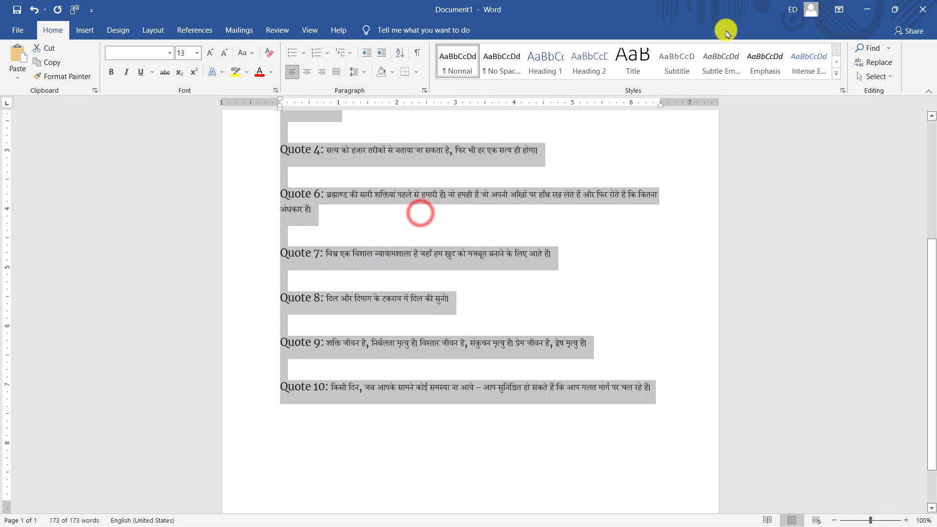
{"action": "left_click", "coordinate": [867, 10]}
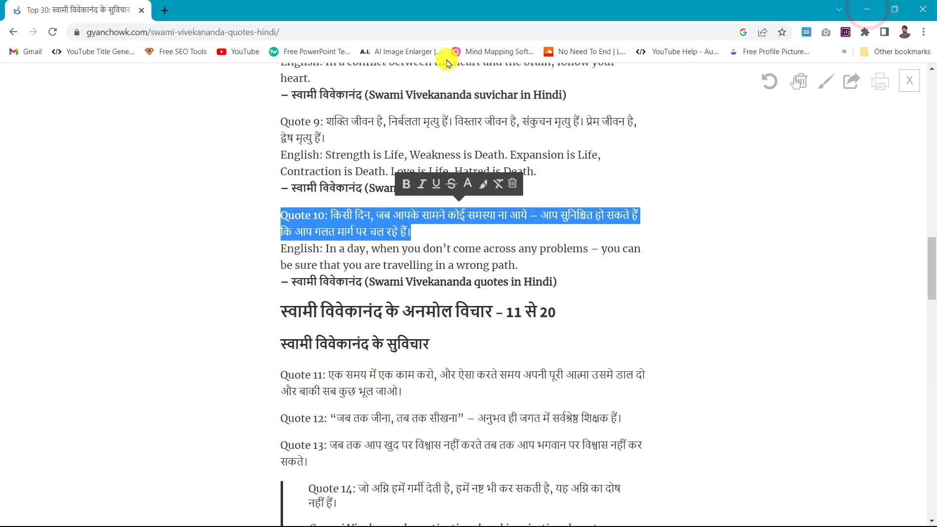
Close the GyanChowk tab, search 'clipchamp video editor' and open the app.clipchamp.com result
{"action": "left_click", "coordinate": [161, 12]}
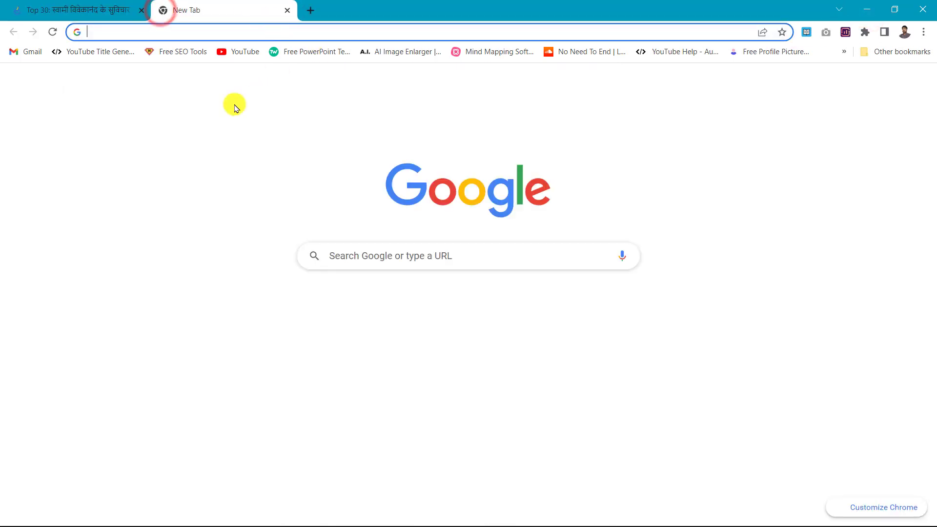
{"action": "left_click", "coordinate": [141, 10]}
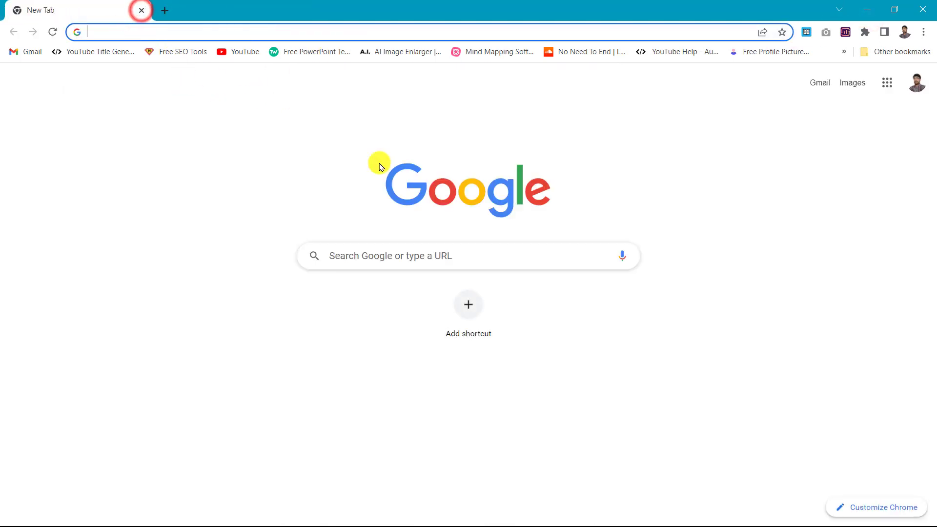
{"action": "left_click", "coordinate": [415, 253]}
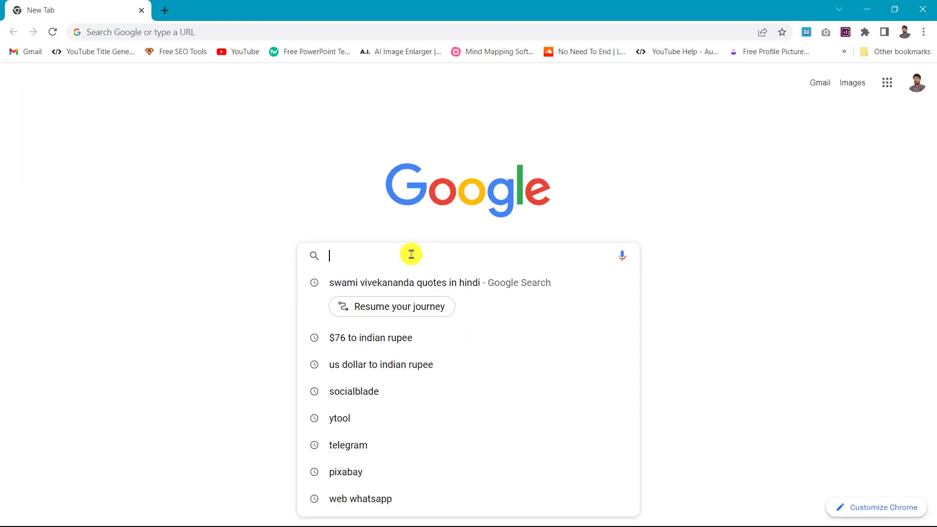
{"action": "type", "text": "cli"}
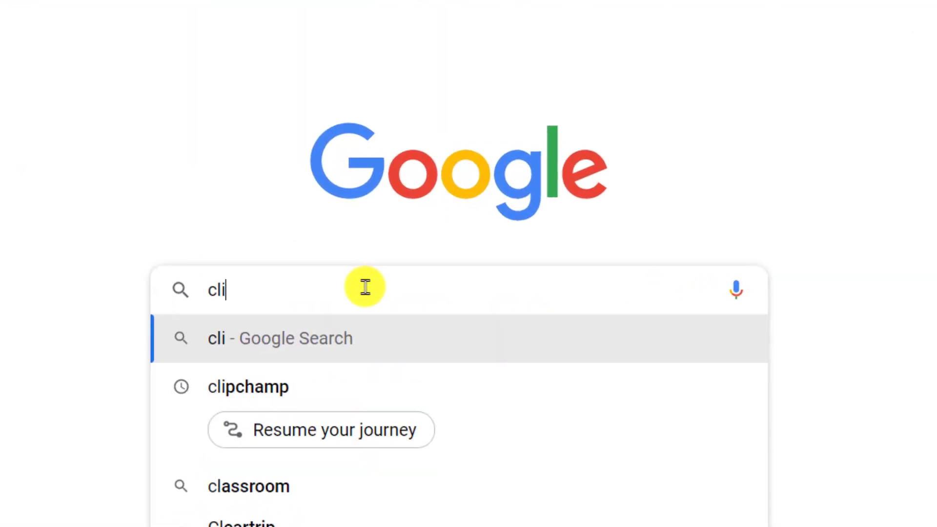
{"action": "type", "text": "mpchamp"}
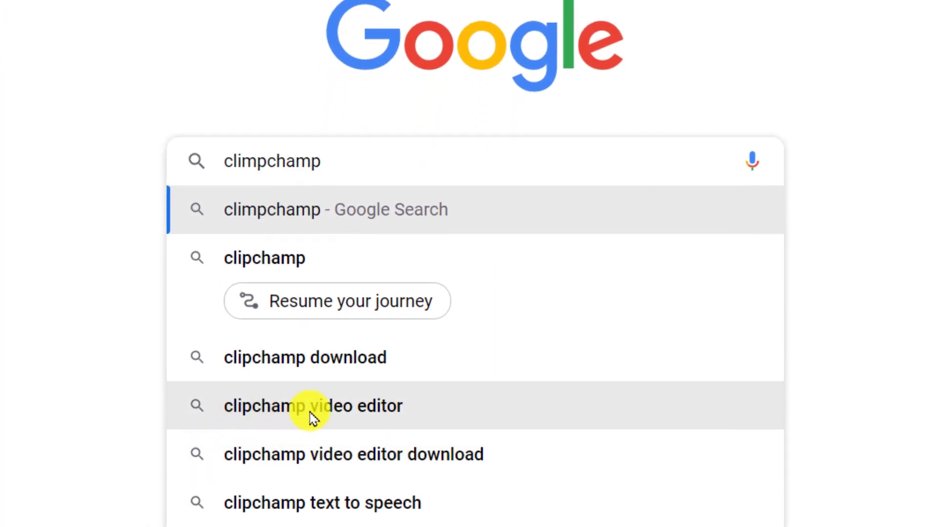
{"action": "left_click", "coordinate": [361, 407]}
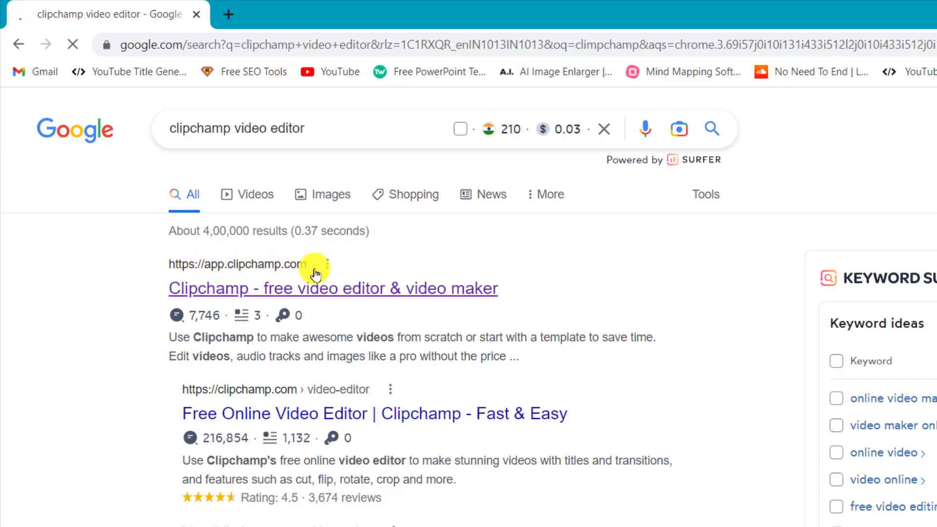
{"action": "left_click", "coordinate": [357, 294]}
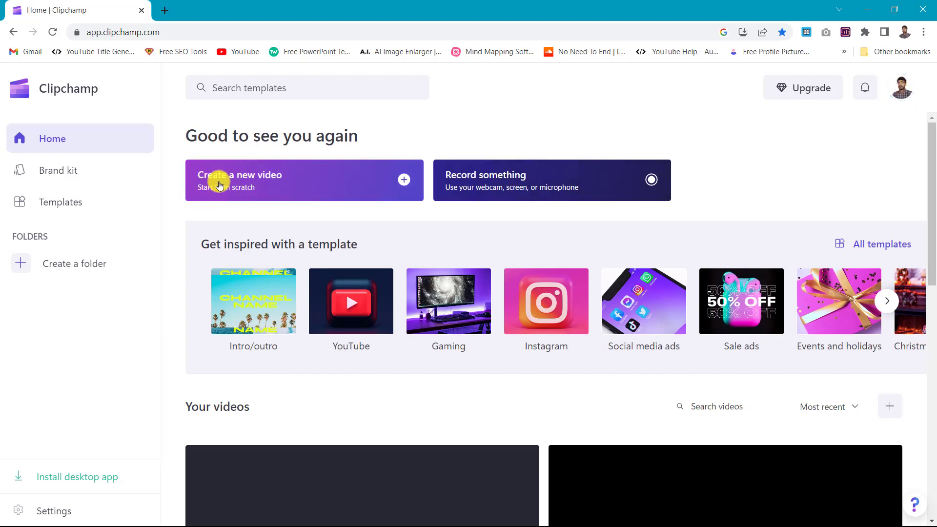
Create a new blank Clipchamp video and collapse the Import media panel
{"action": "left_click", "coordinate": [273, 183]}
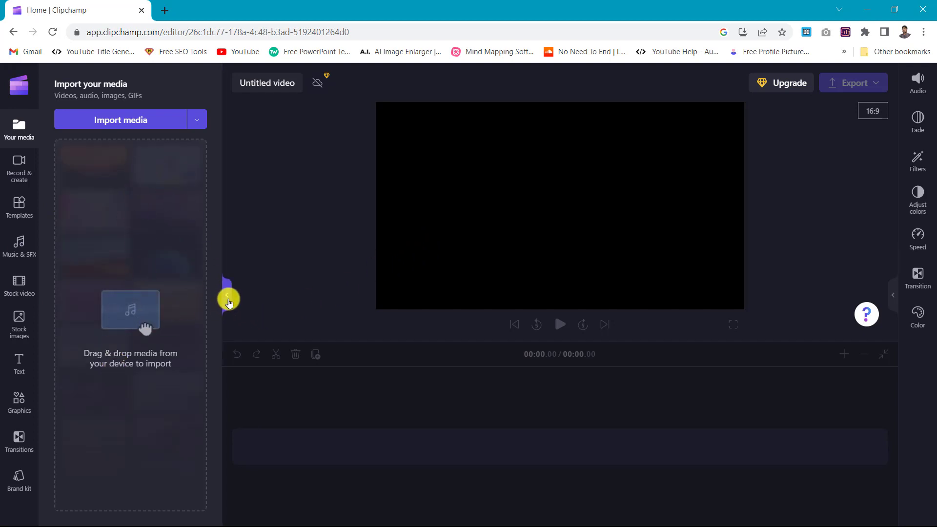
{"action": "left_click", "coordinate": [228, 299]}
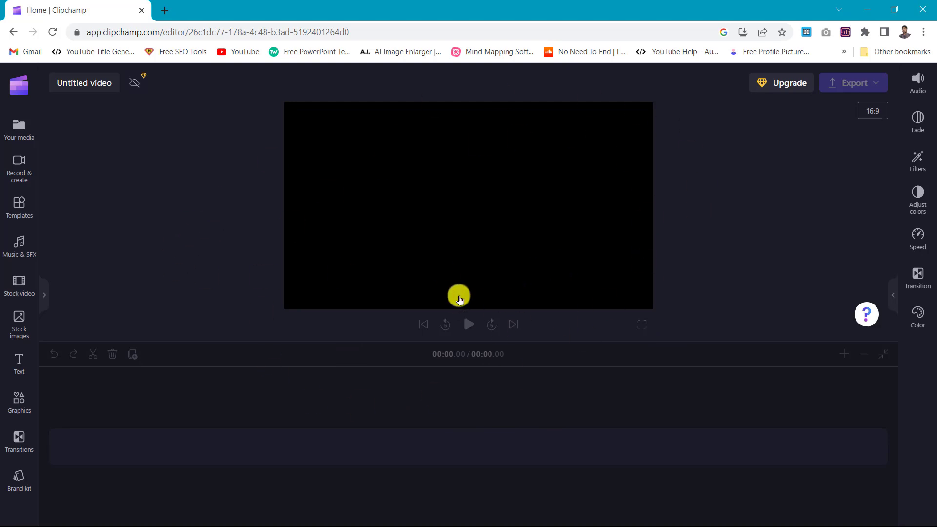
Open the Text to speech card under 'Record & create' in the sidebar
{"action": "left_click", "coordinate": [18, 172]}
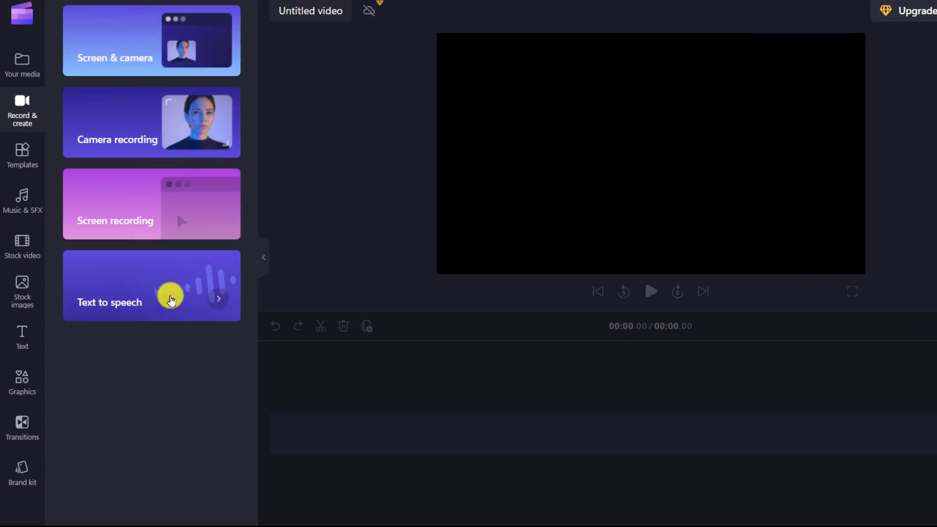
{"action": "left_click", "coordinate": [171, 301]}
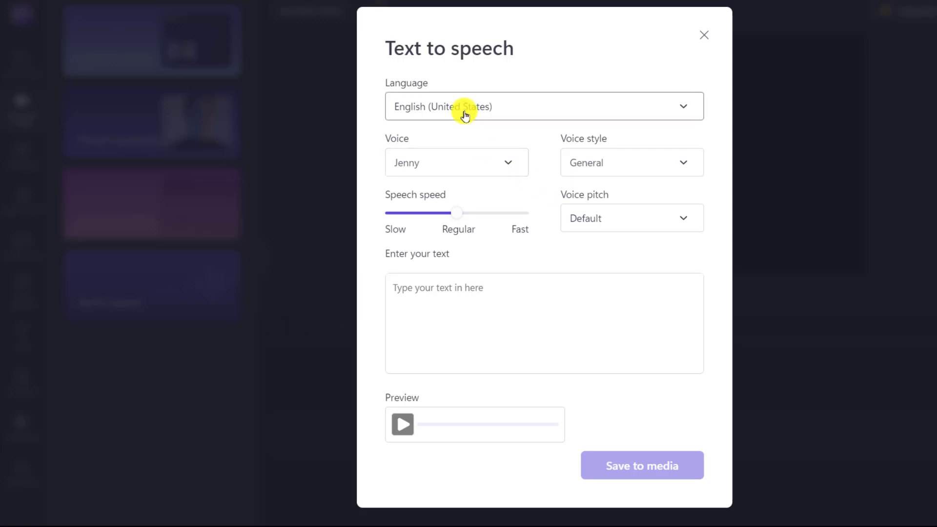
Set the speech language to Hindi (India) and slow the speech speed slightly below Regular
{"action": "left_click", "coordinate": [499, 116]}
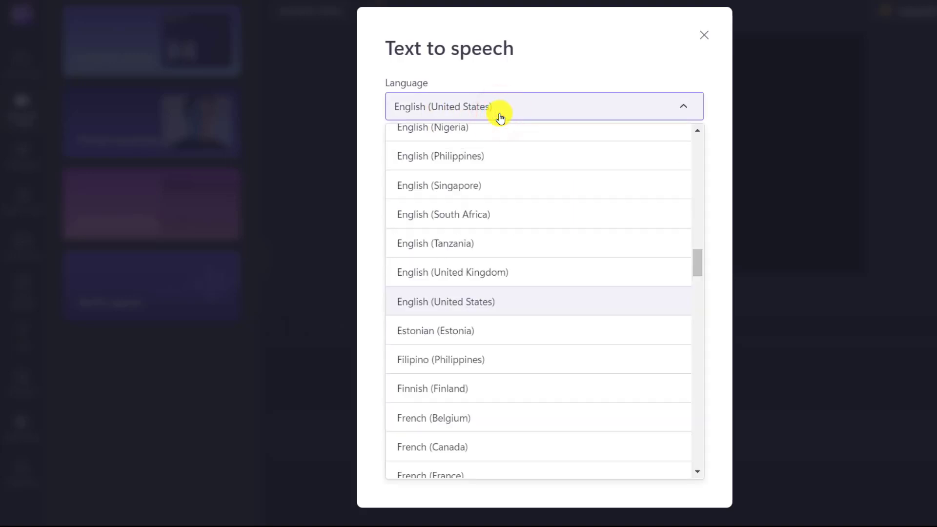
{"action": "scroll", "coordinate": [479, 226], "scroll_direction": "down", "scroll_amount": 3}
{"action": "scroll", "coordinate": [479, 234], "scroll_direction": "down", "scroll_amount": 1}
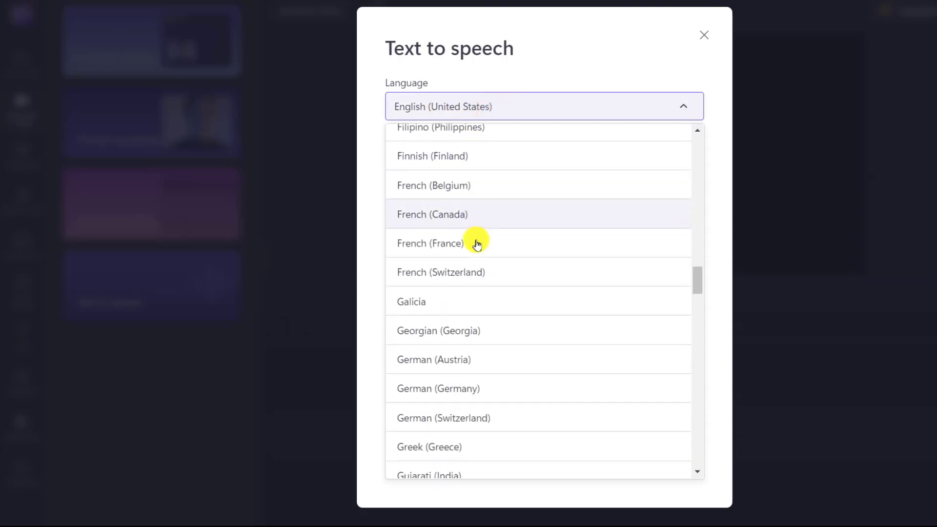
{"action": "scroll", "coordinate": [478, 244], "scroll_direction": "down", "scroll_amount": 1}
{"action": "scroll", "coordinate": [480, 252], "scroll_direction": "down", "scroll_amount": 1}
{"action": "scroll", "coordinate": [478, 259], "scroll_direction": "down", "scroll_amount": 2}
{"action": "left_click", "coordinate": [468, 339]}
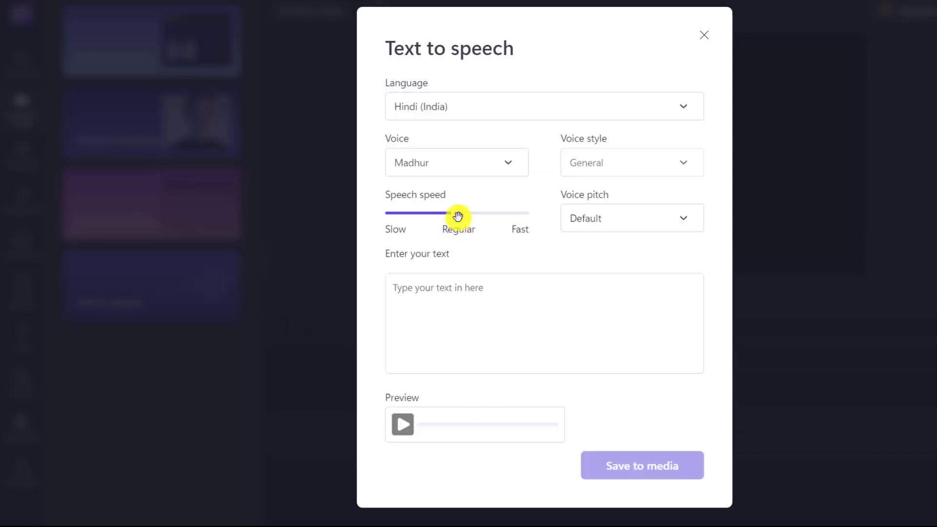
{"action": "left_click_drag", "start_coordinate": [457, 216], "coordinate": [446, 219]}
Choose the Madhur voice, keep Default pitch, and place the cursor in the text box
{"action": "left_click", "coordinate": [452, 163]}
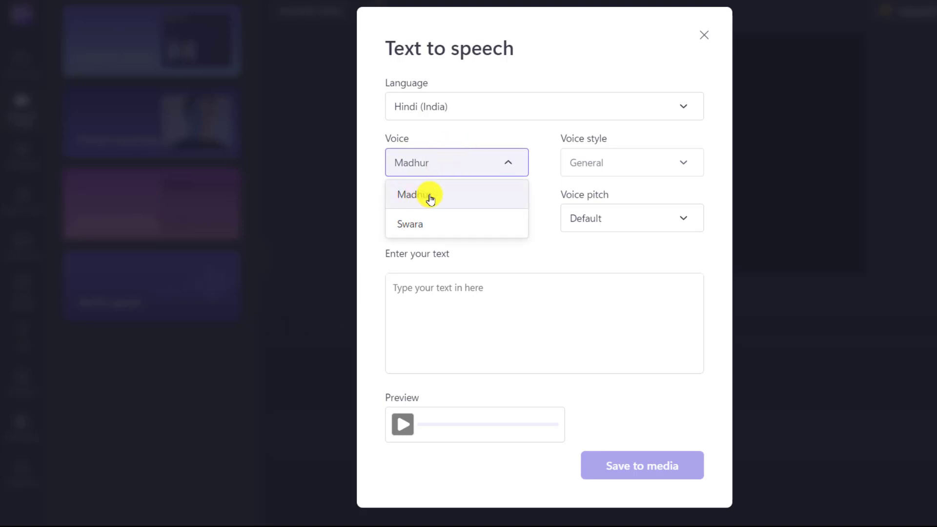
{"action": "left_click", "coordinate": [428, 230]}
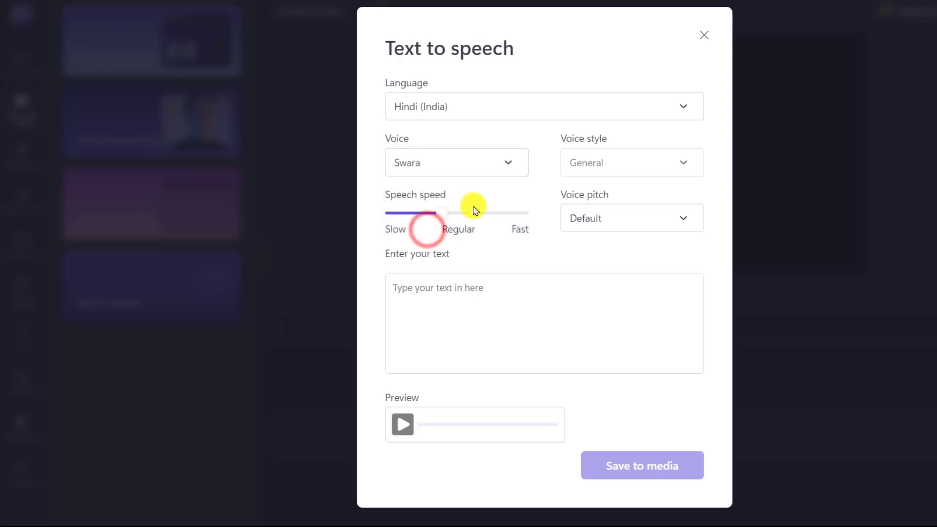
{"action": "left_click", "coordinate": [600, 166]}
{"action": "left_click", "coordinate": [684, 163]}
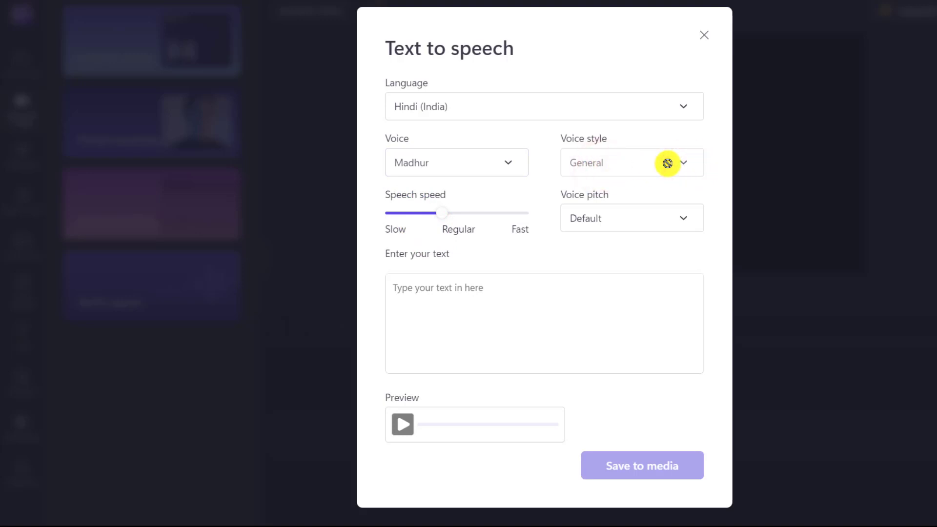
{"action": "left_click", "coordinate": [644, 219]}
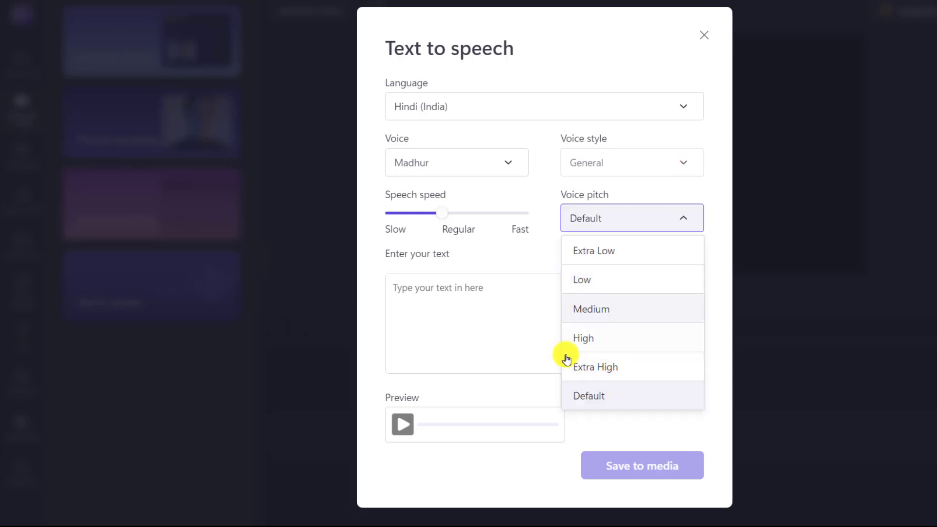
{"action": "left_click", "coordinate": [478, 318]}
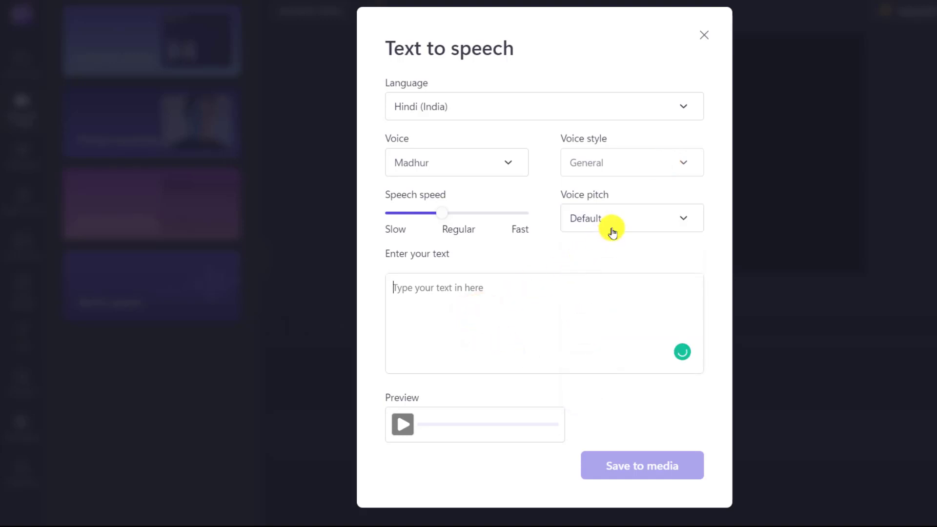
{"action": "left_click", "coordinate": [447, 300]}
Paste the numbered Hindi Vivekananda quotes as speech text and briefly preview the Madhur voice
{"action": "key", "text": "ctrl+v"}
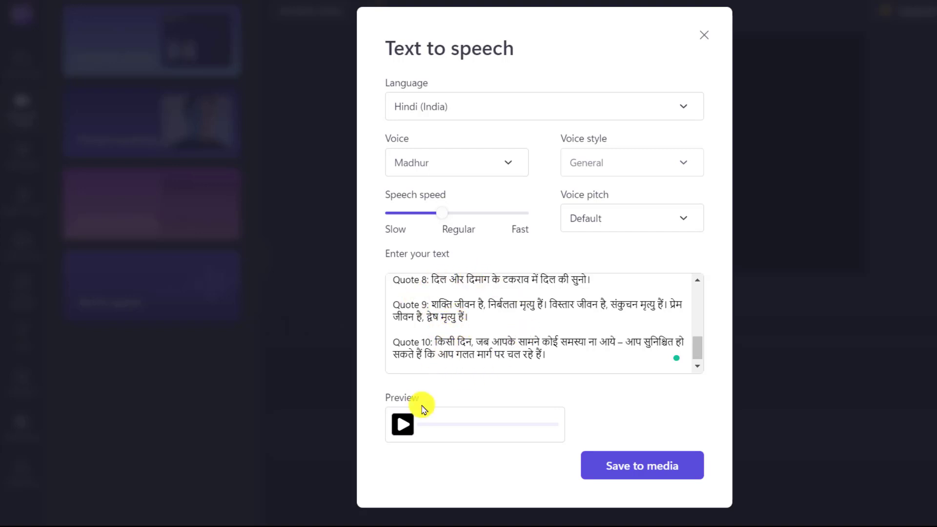
{"action": "left_click", "coordinate": [405, 428]}
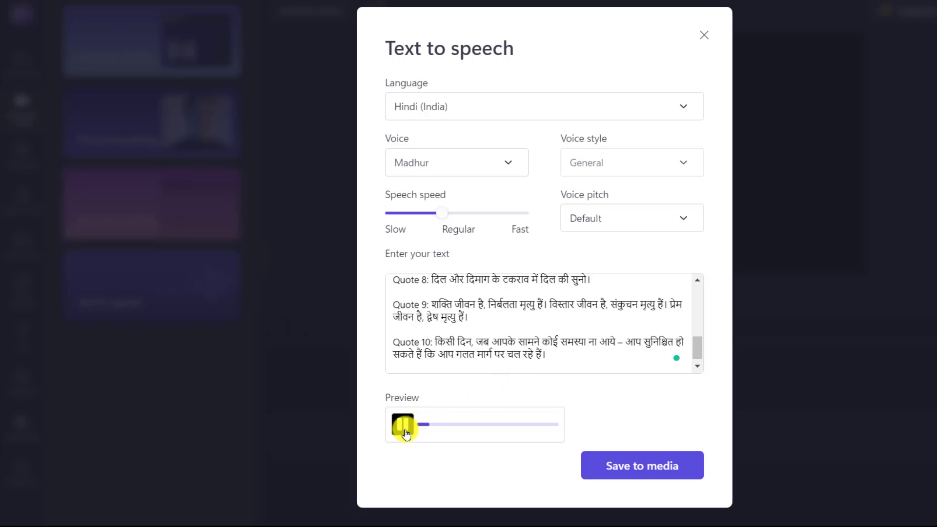
{"action": "left_click", "coordinate": [405, 432]}
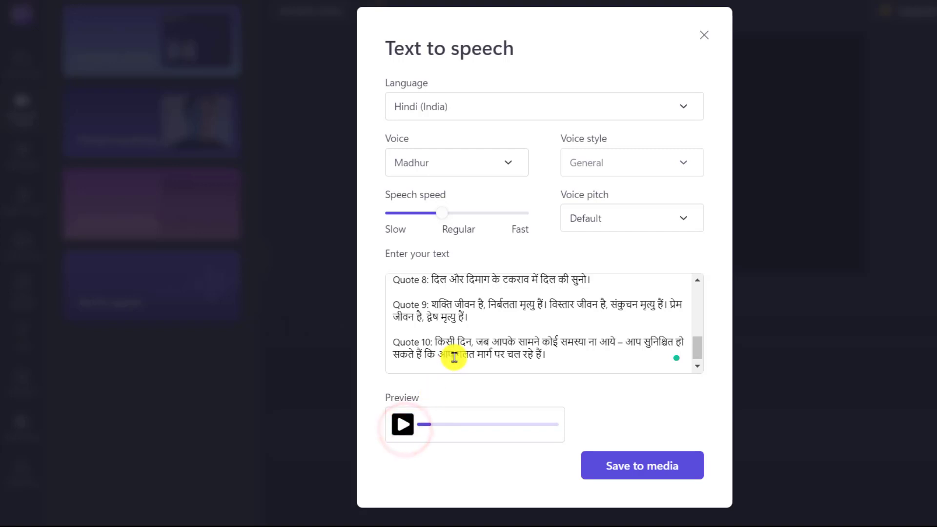
{"action": "scroll", "coordinate": [459, 344], "scroll_direction": "up", "scroll_amount": 2}
{"action": "scroll", "coordinate": [459, 344], "scroll_direction": "up", "scroll_amount": 3}
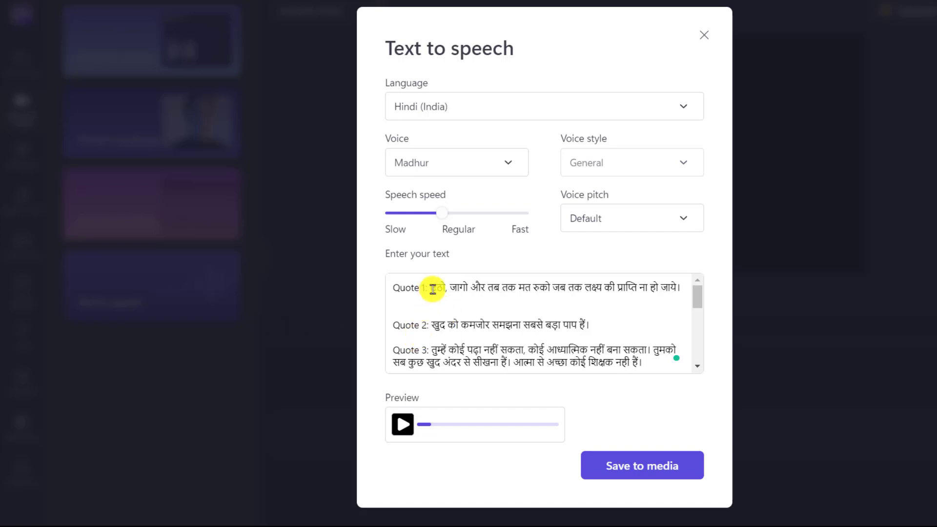
Delete the 'Quote 1:', 'Quote 2:' and 'Quote 3:' labels from the speech text
{"action": "left_click_drag", "start_coordinate": [430, 288], "coordinate": [367, 294]}
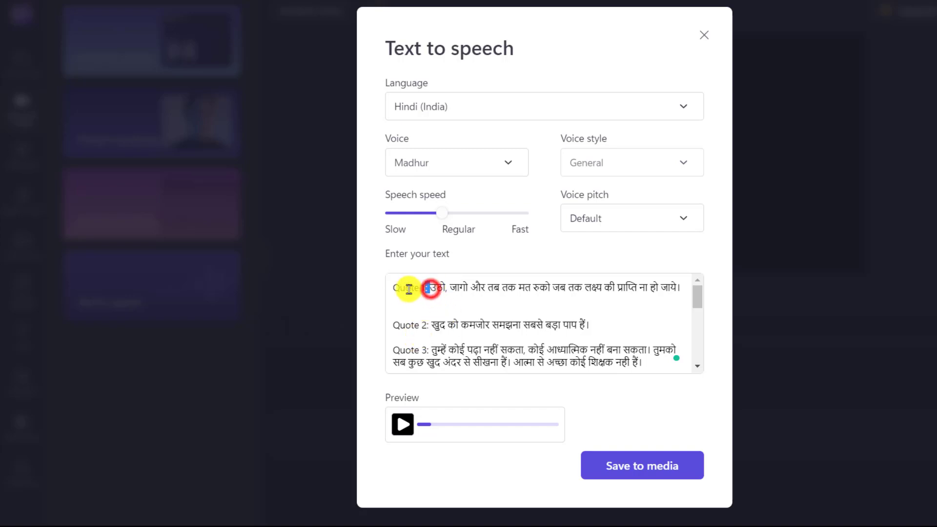
{"action": "key", "text": "BackSpace"}
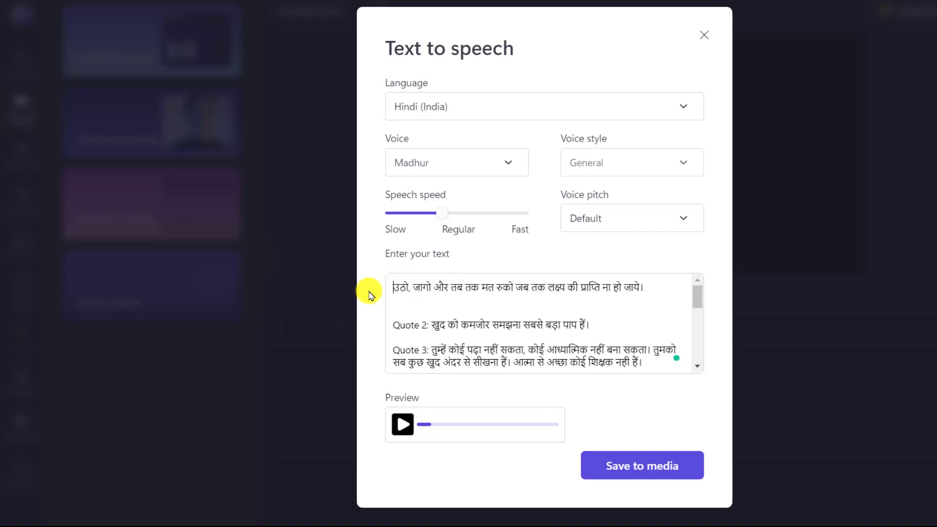
{"action": "left_click_drag", "start_coordinate": [430, 324], "coordinate": [372, 326]}
{"action": "key", "text": "BackSpace"}
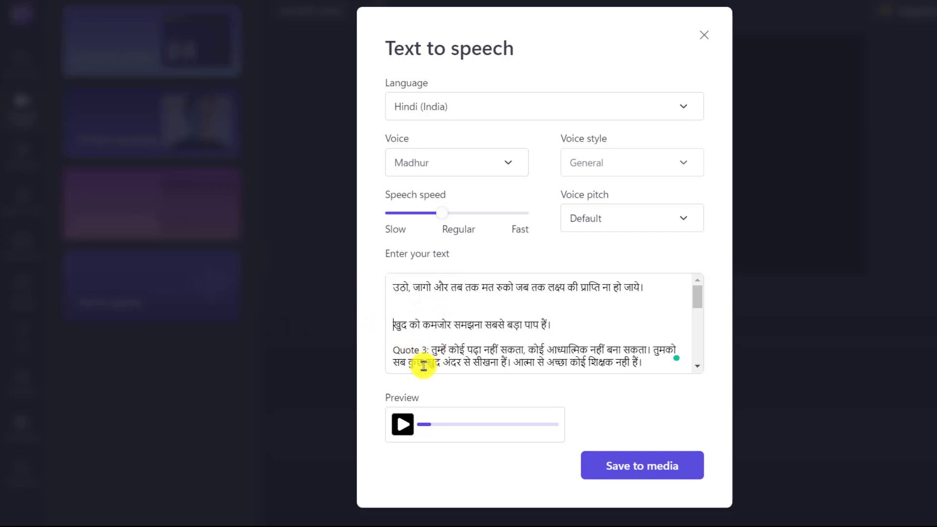
{"action": "left_click_drag", "start_coordinate": [429, 349], "coordinate": [387, 355]}
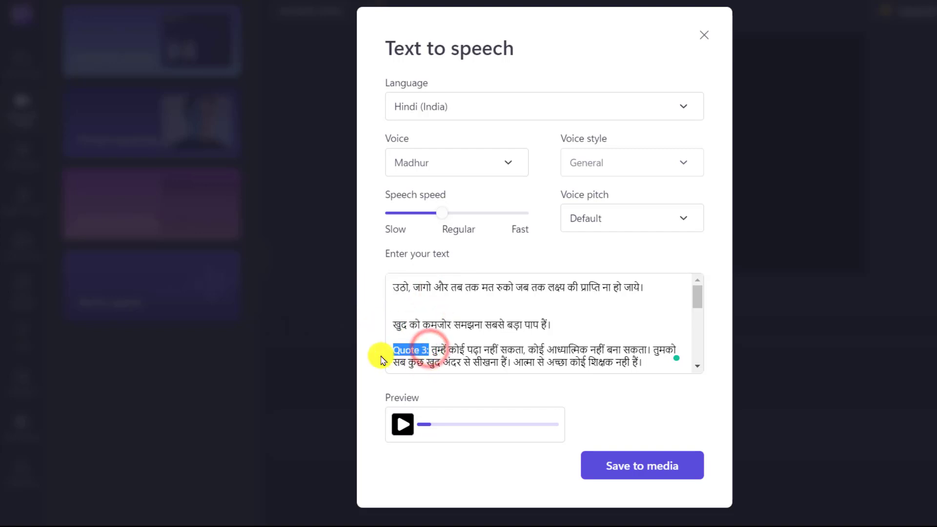
{"action": "key", "text": "BackSpace"}
Set the voice pitch to Medium
{"action": "scroll", "coordinate": [446, 344], "scroll_direction": "down", "scroll_amount": 1}
{"action": "scroll", "coordinate": [434, 337], "scroll_direction": "down", "scroll_amount": 1}
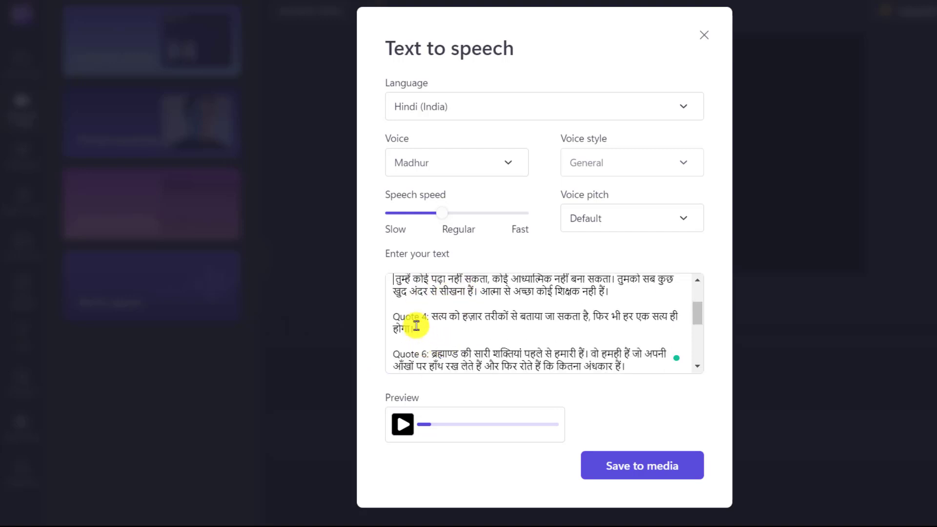
{"action": "scroll", "coordinate": [508, 335], "scroll_direction": "down", "scroll_amount": 5}
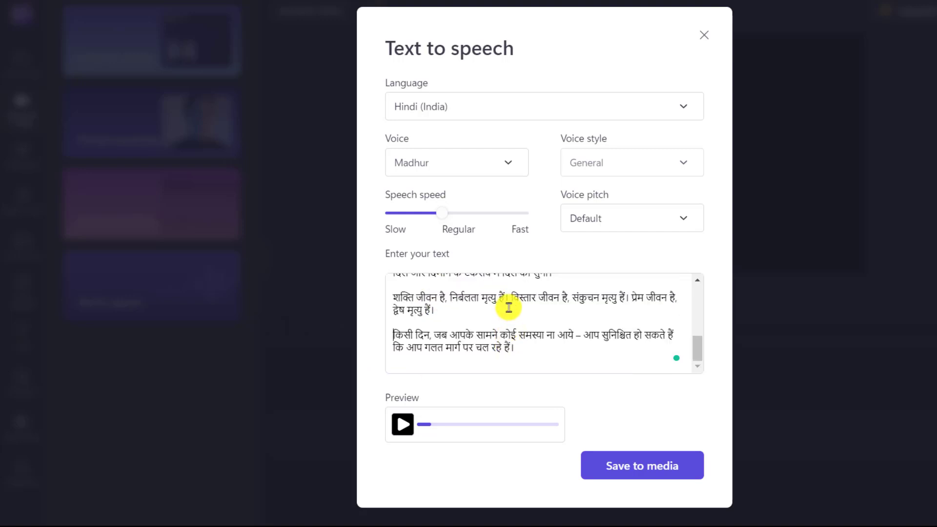
{"action": "left_click", "coordinate": [632, 225]}
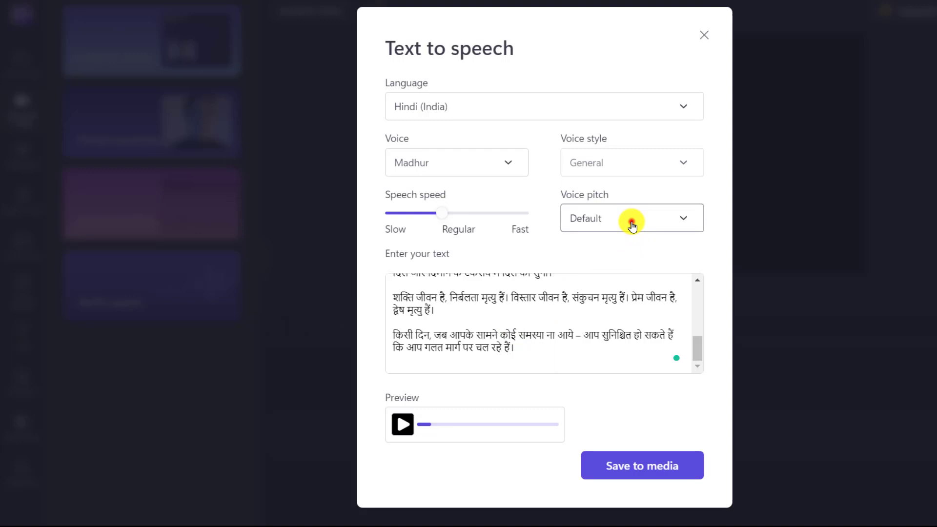
{"action": "left_click", "coordinate": [403, 425]}
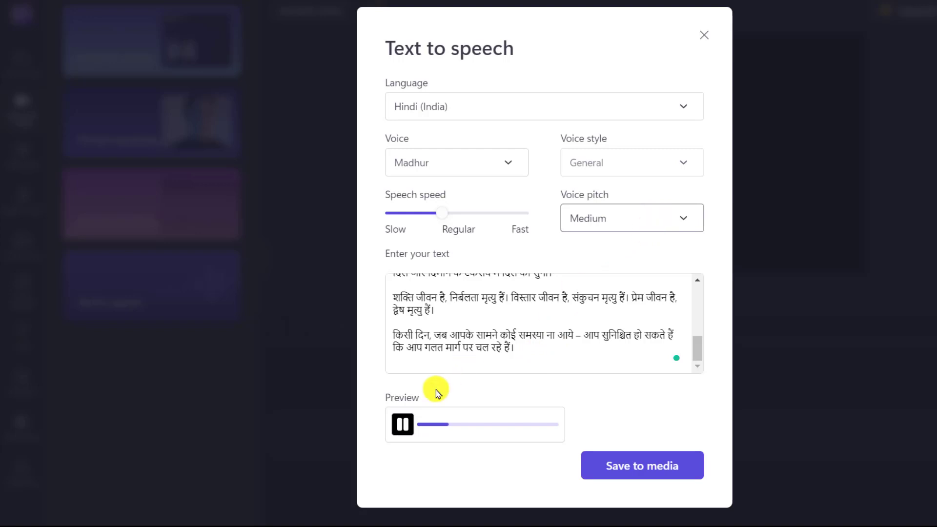
Pause the preview, fine-tune the speech speed near Regular, and save the narration to media
{"action": "left_click", "coordinate": [405, 429]}
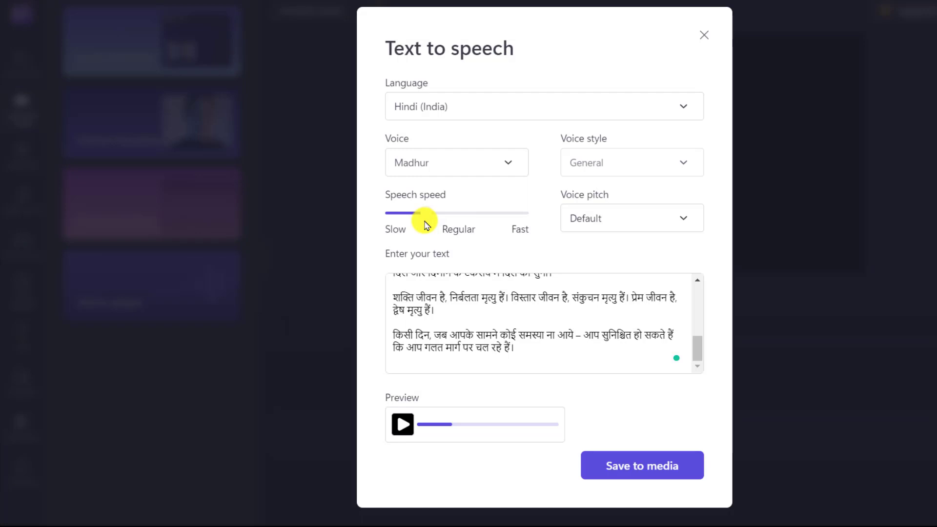
{"action": "left_click_drag", "start_coordinate": [425, 220], "coordinate": [424, 216]}
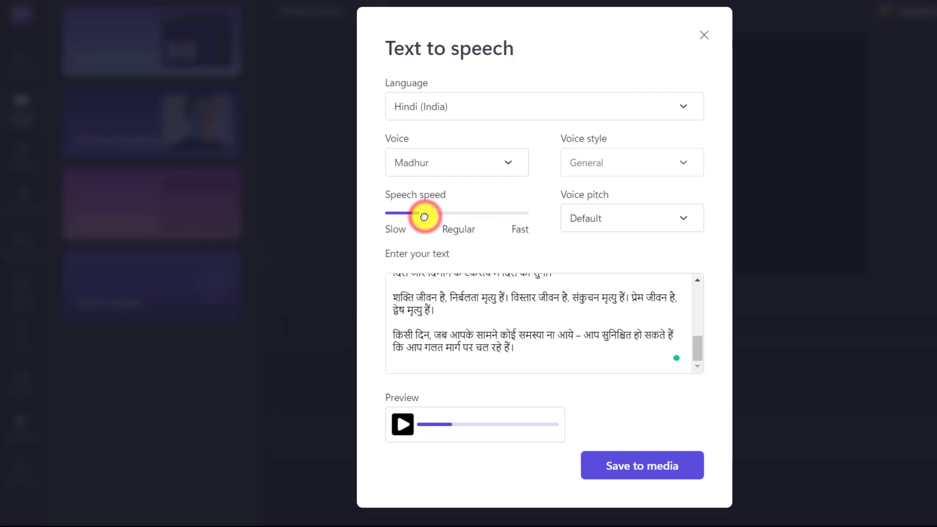
{"action": "left_click_drag", "start_coordinate": [425, 218], "coordinate": [435, 215]}
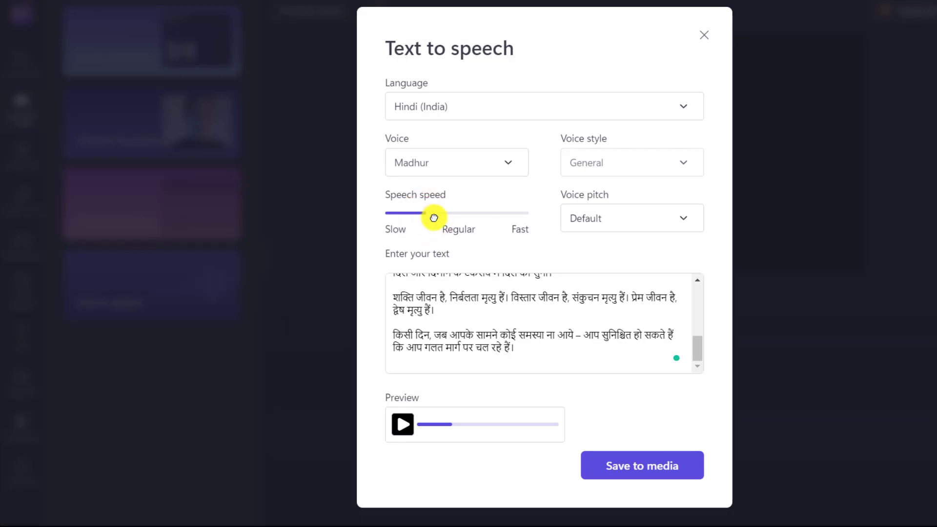
{"action": "left_click", "coordinate": [640, 466]}
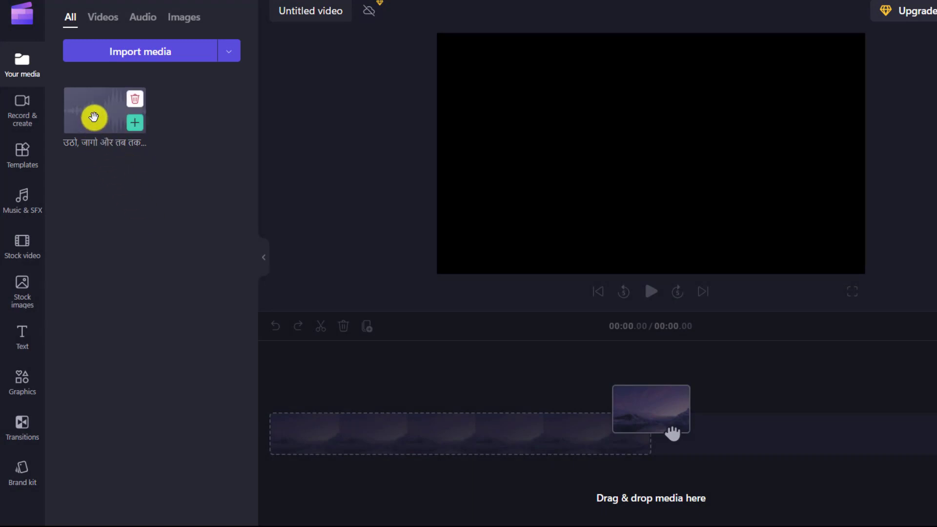
Place the Hindi voiceover (01:22.94) on the timeline and raise its volume to 115%
{"action": "mouse_move", "coordinate": [95, 117]}
{"action": "left_mouse_down"}
{"action": "mouse_move", "coordinate": [187, 250]}
{"action": "mouse_move", "coordinate": [358, 433]}
{"action": "left_mouse_up"}
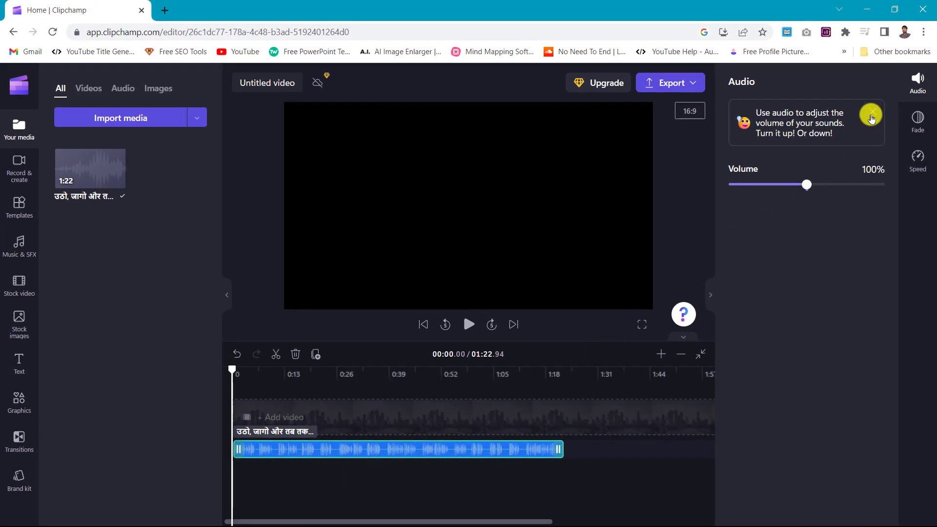
{"action": "left_click", "coordinate": [871, 118]}
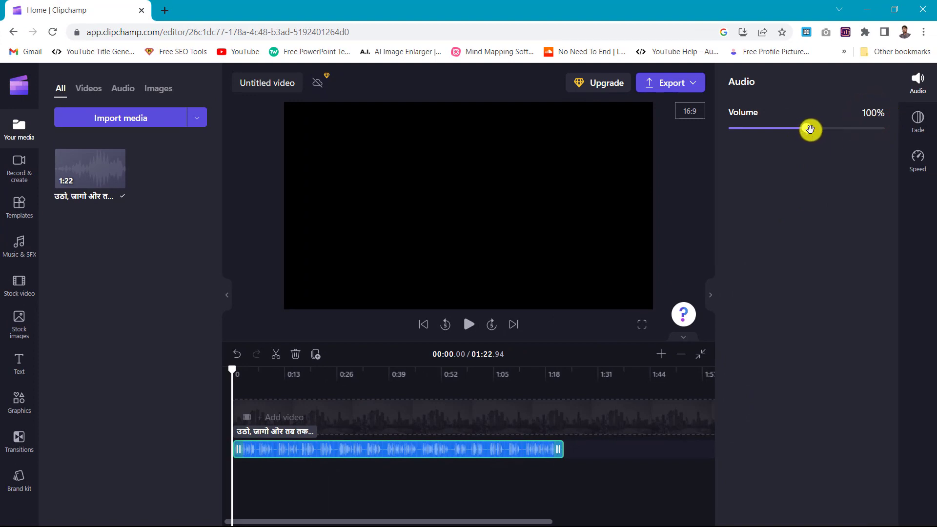
{"action": "left_click_drag", "start_coordinate": [810, 129], "coordinate": [817, 128]}
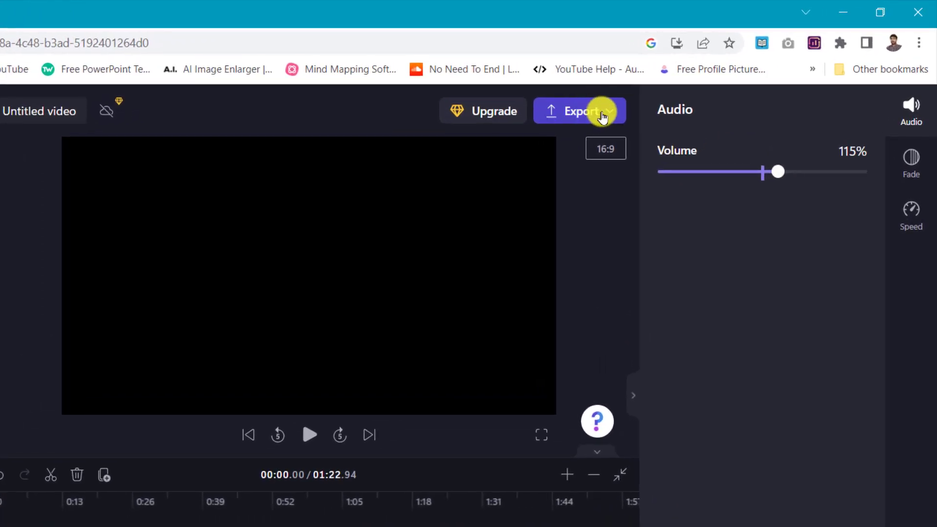
Export the video at 480p and save it to the Desktop as Quote.mp4
{"action": "left_click", "coordinate": [599, 115]}
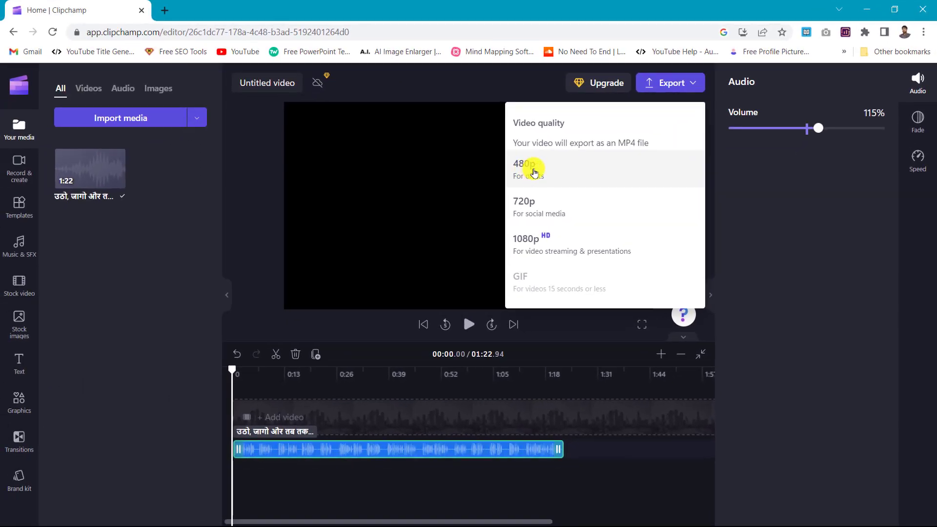
{"action": "left_click", "coordinate": [534, 173]}
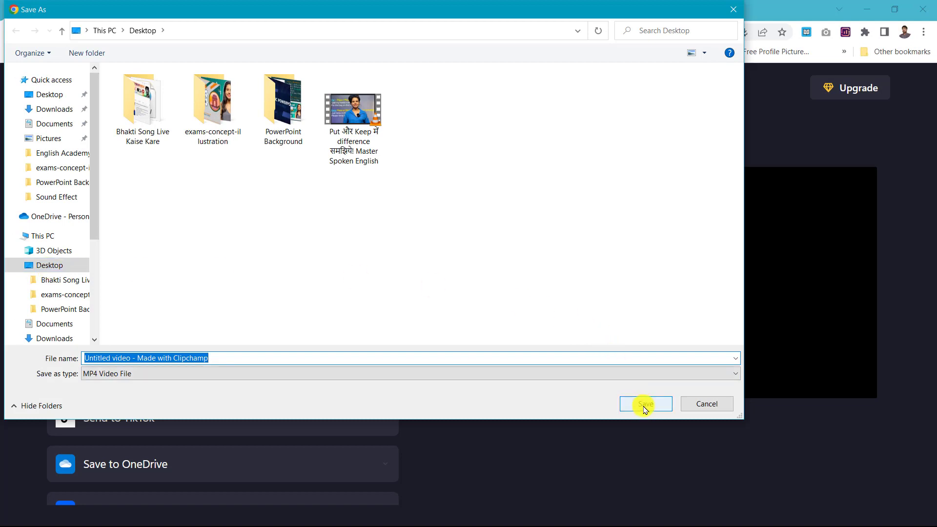
{"action": "type", "text": "Quote 1: उठो, जागो और तब तक मत रुको जब तक लक्ष्य की प्राप्ति ना हो जाये।"}
{"action": "left_click_drag", "start_coordinate": [107, 358], "coordinate": [313, 359]}
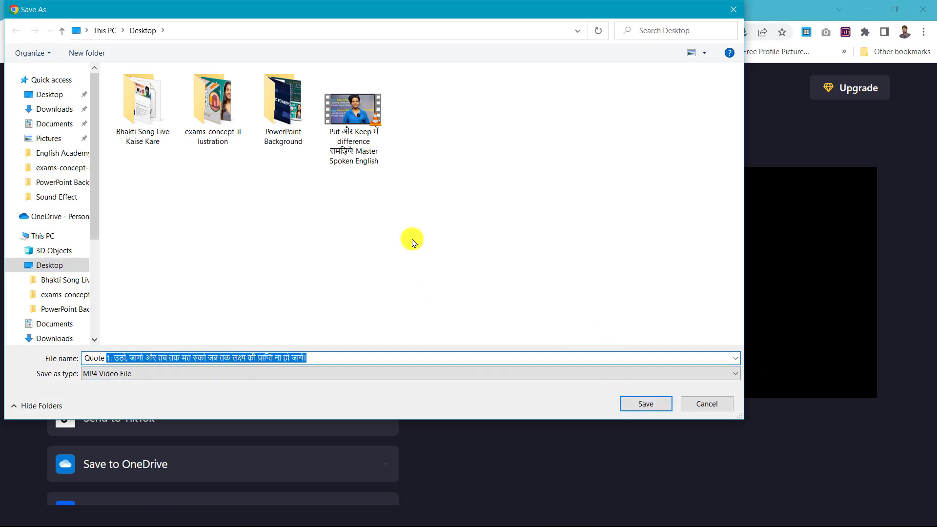
{"action": "key", "text": "BackSpace"}
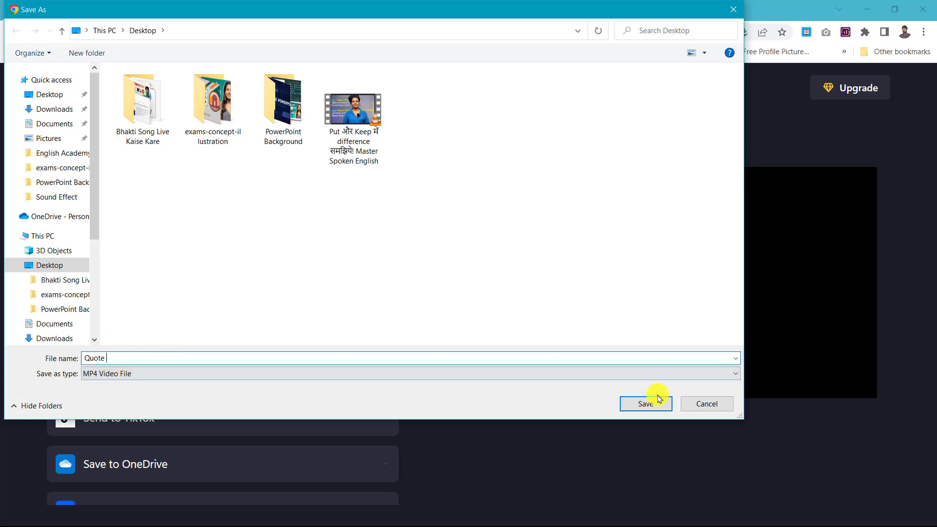
{"action": "left_click", "coordinate": [656, 407]}
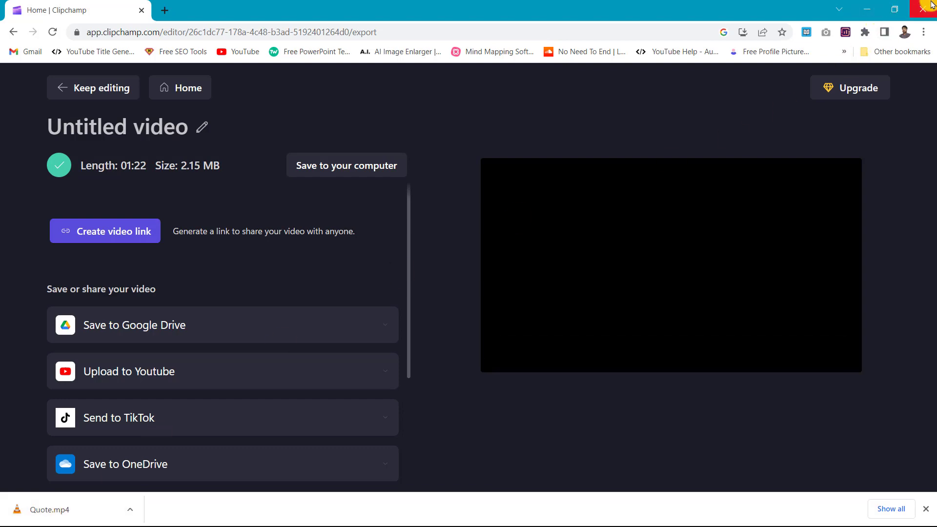
Play Quote.mp4 from the desktop in VLC, then close it and restore the Clipchamp window
{"action": "left_click", "coordinate": [877, 20]}
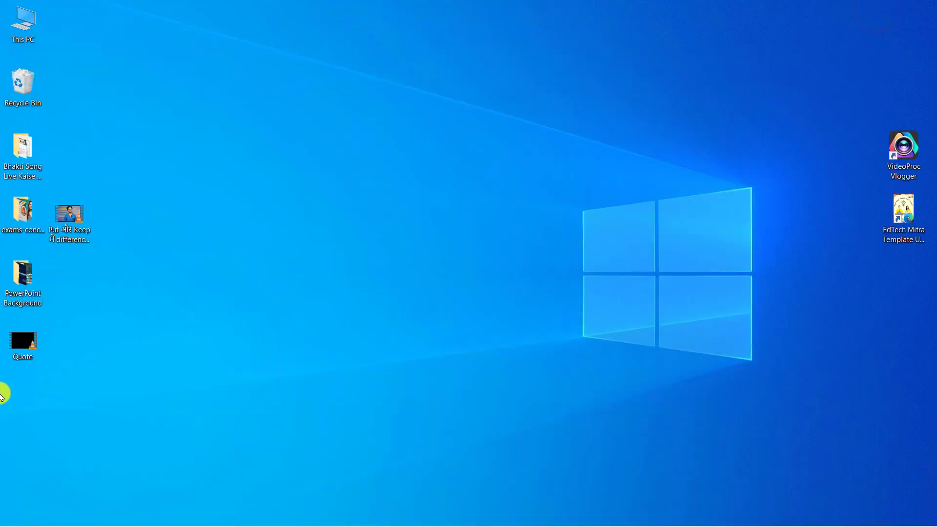
{"action": "double_click", "coordinate": [31, 345]}
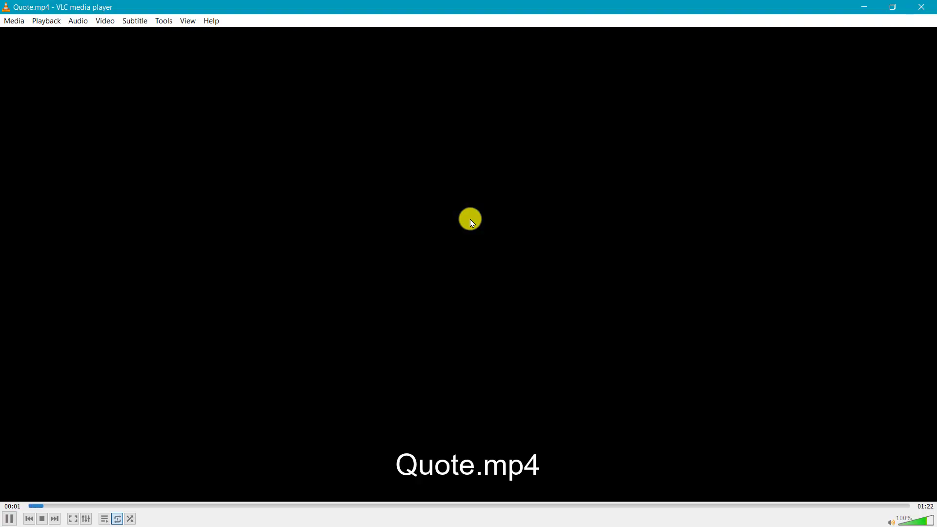
{"action": "left_click", "coordinate": [921, 9]}
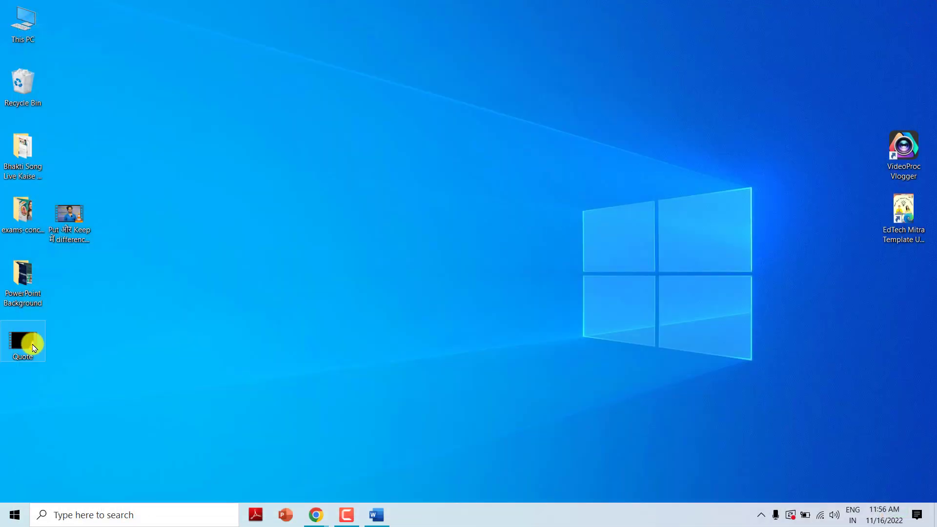
{"action": "left_click", "coordinate": [314, 516]}
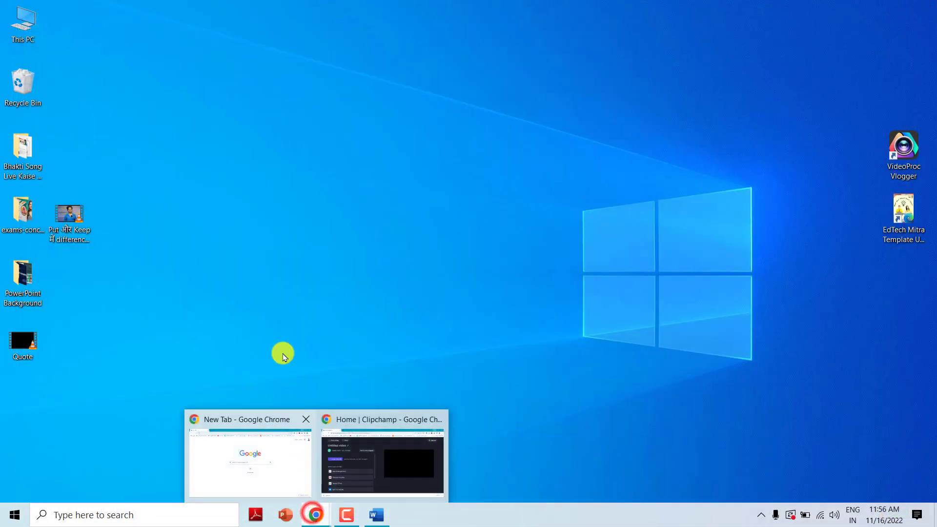
{"action": "left_click", "coordinate": [354, 455]}
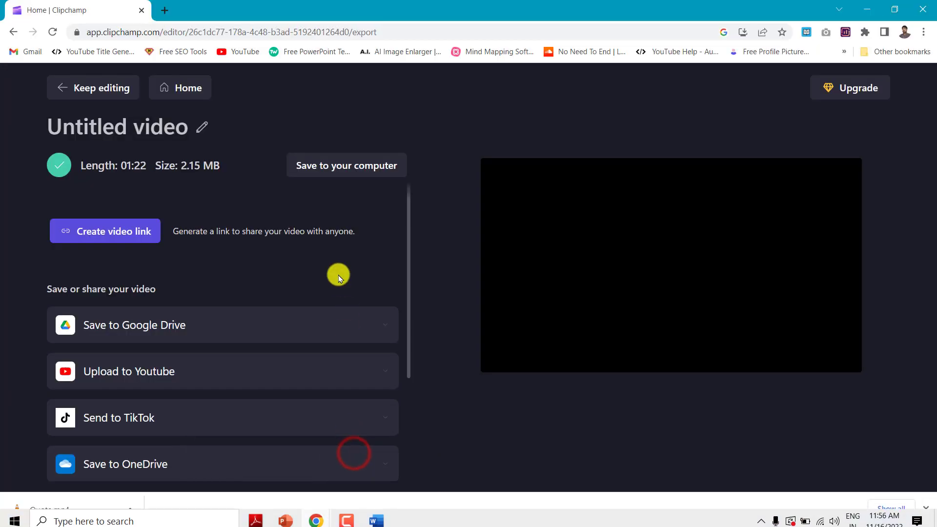
Search Google for 'cloudconvert' in a new tab
{"action": "left_click", "coordinate": [168, 12]}
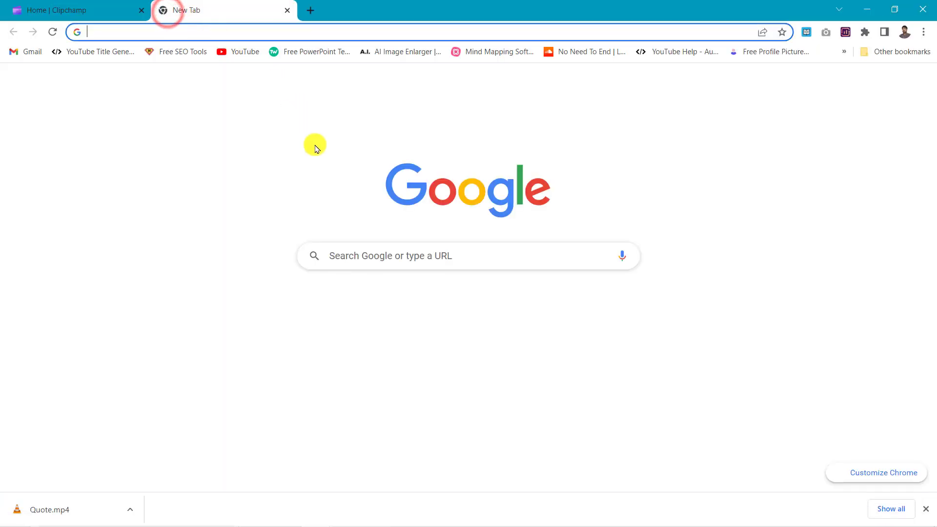
{"action": "left_click", "coordinate": [360, 255]}
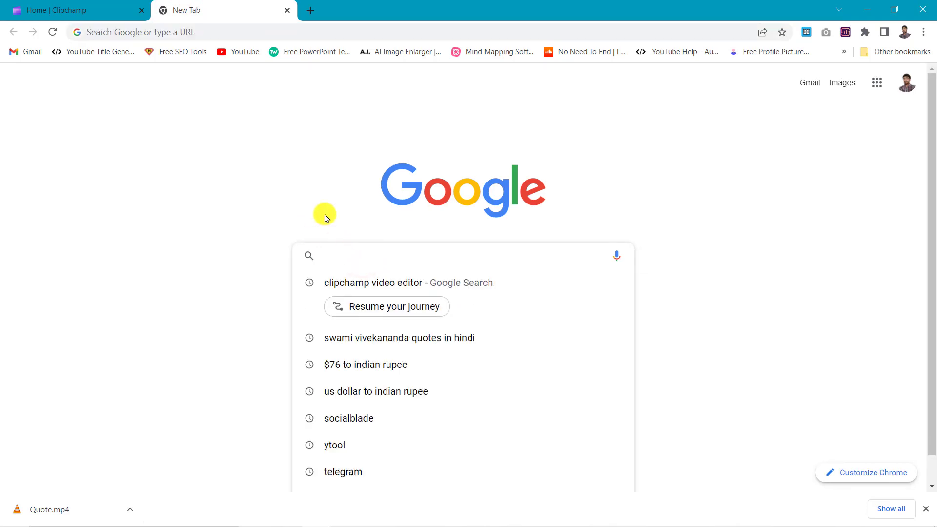
{"action": "type", "text": "c"}
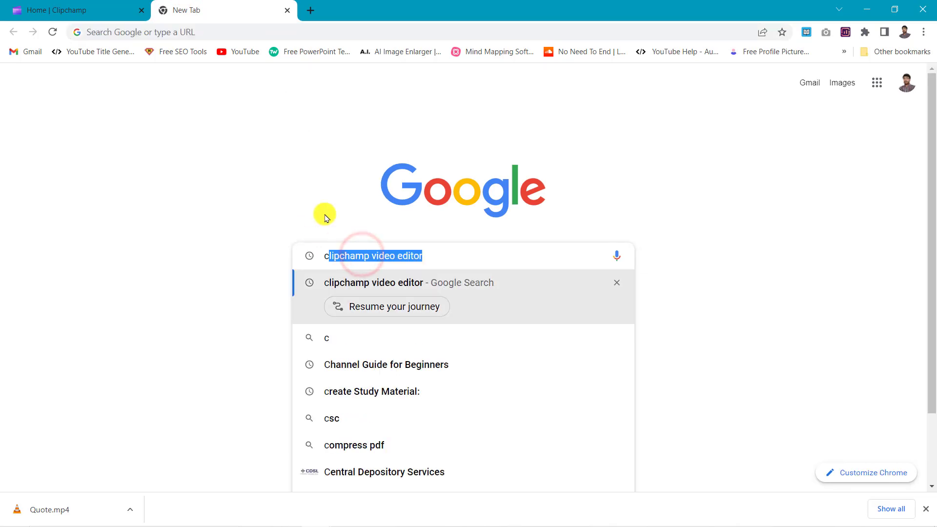
{"action": "type", "text": "loudconvert"}
{"action": "key", "text": "Return"}
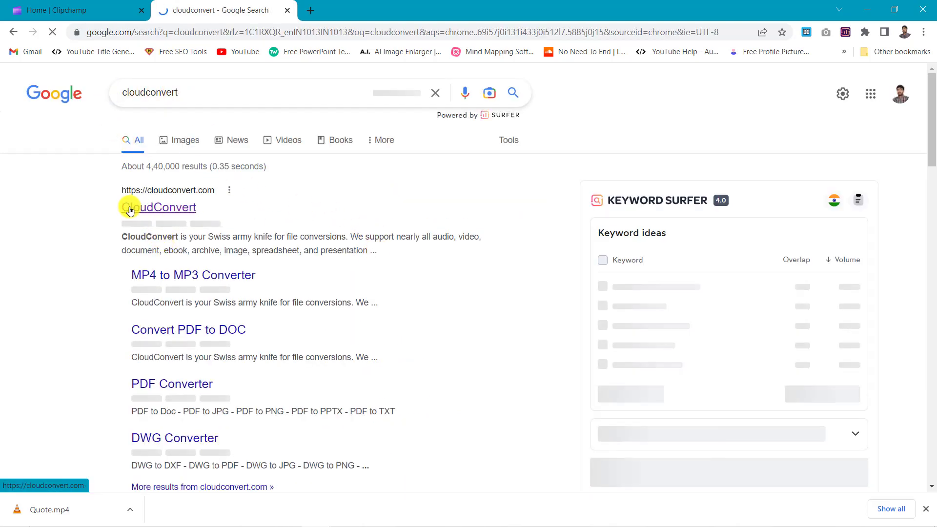
Open CloudConvert and upload Quote.mp4 from the Desktop
{"action": "left_click", "coordinate": [159, 211]}
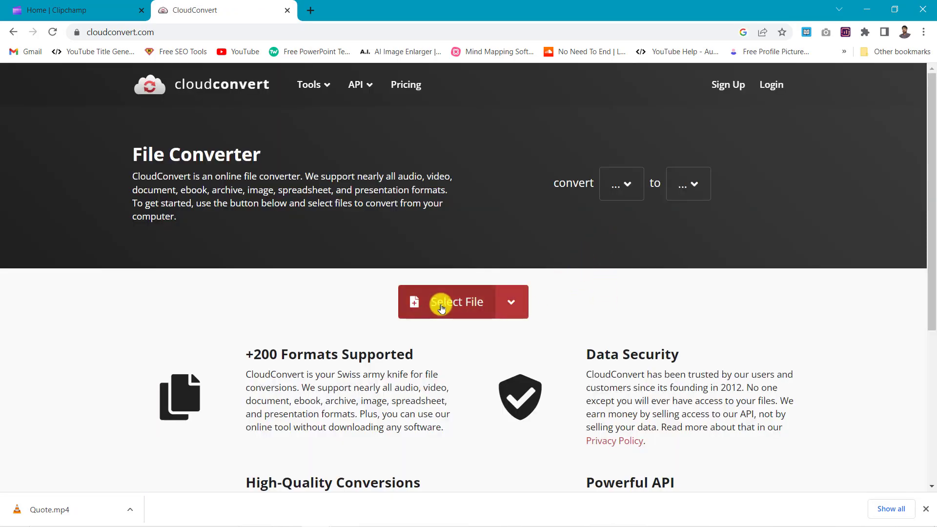
{"action": "left_click", "coordinate": [456, 307]}
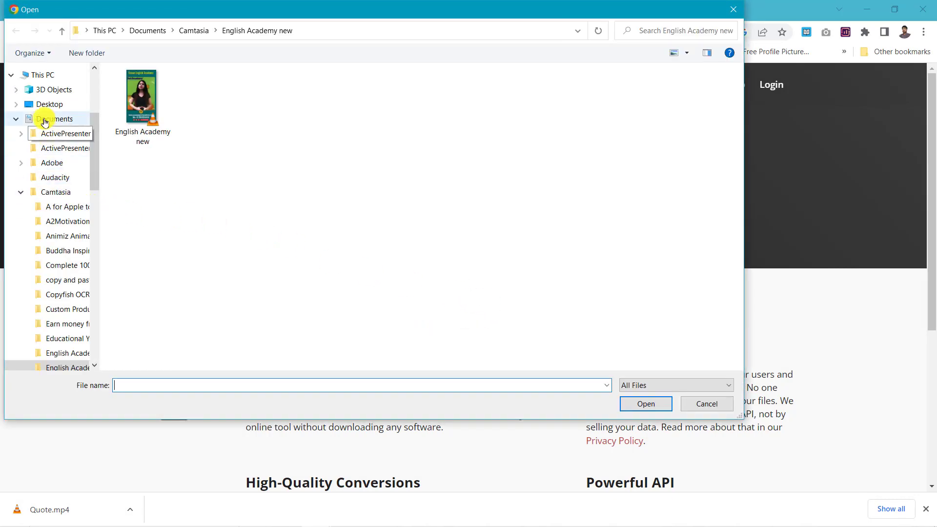
{"action": "left_click", "coordinate": [48, 103]}
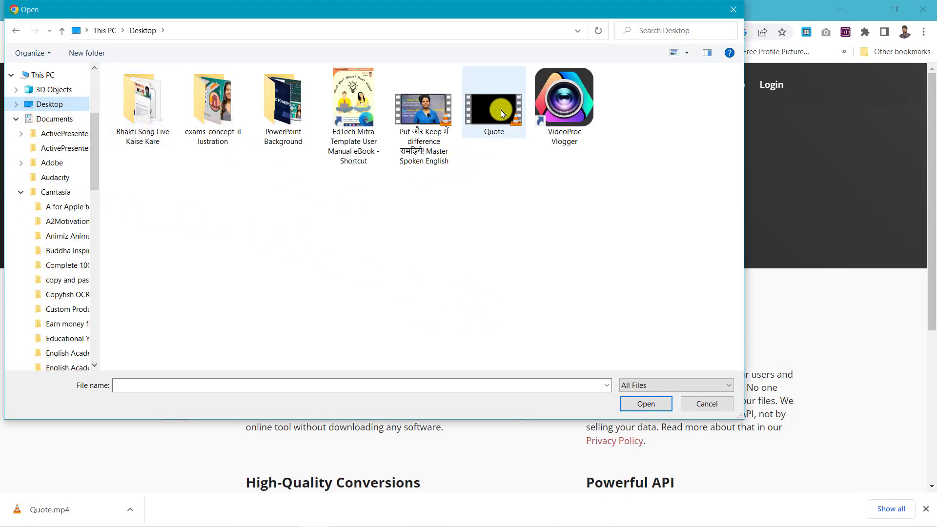
{"action": "left_click", "coordinate": [486, 111]}
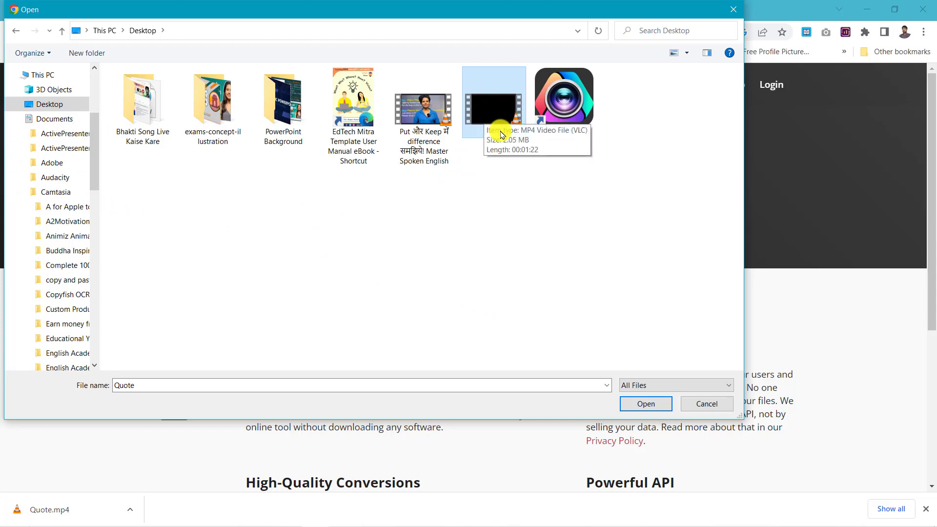
{"action": "left_click", "coordinate": [651, 405]}
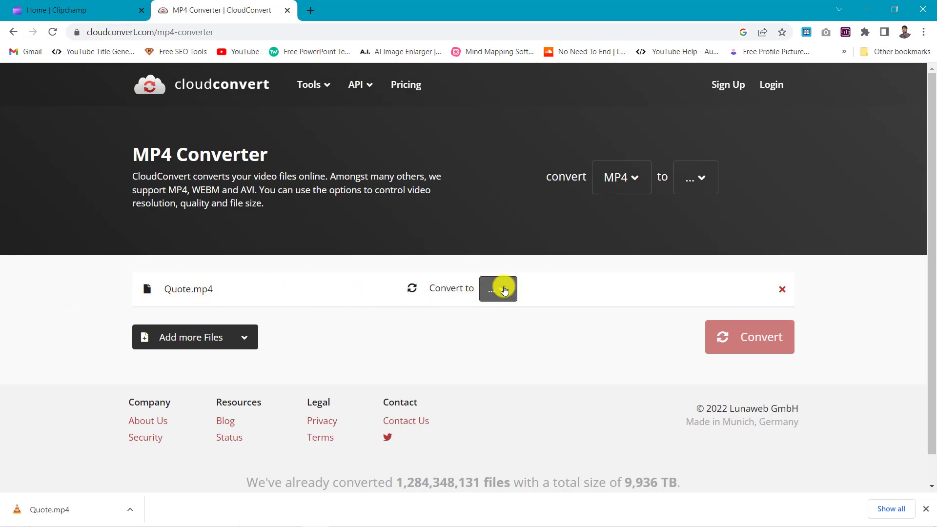
Set the output format to WAV and convert Quote.mp4
{"action": "left_click", "coordinate": [505, 290]}
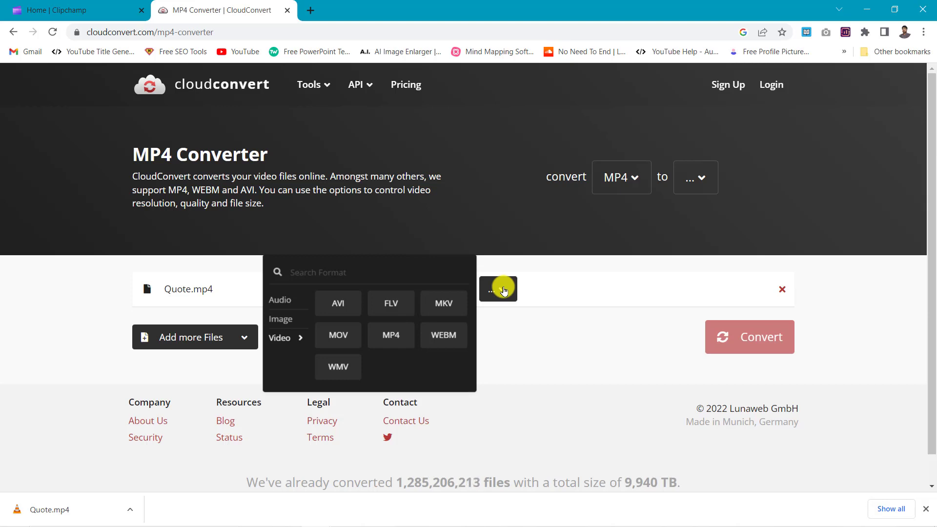
{"action": "left_click", "coordinate": [448, 250]}
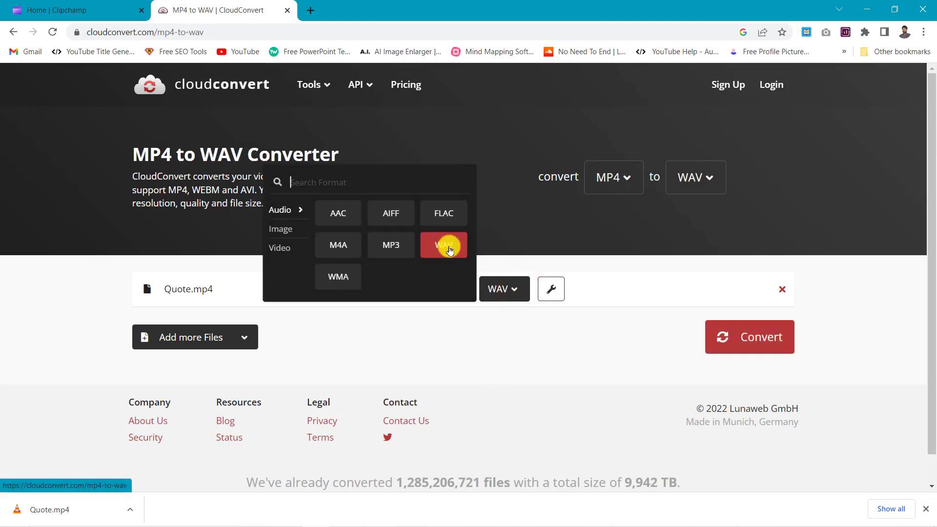
{"action": "left_click", "coordinate": [390, 246]}
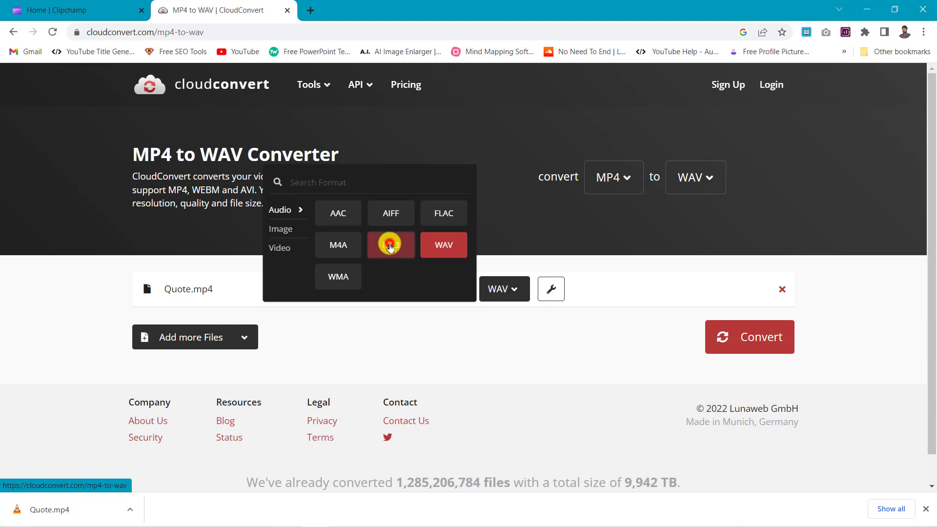
{"action": "left_click", "coordinate": [511, 292]}
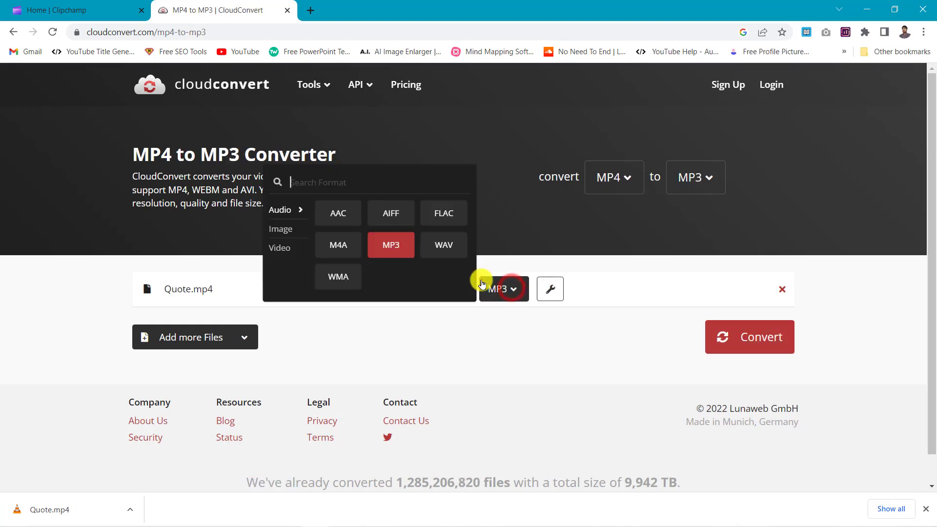
{"action": "left_click", "coordinate": [452, 251]}
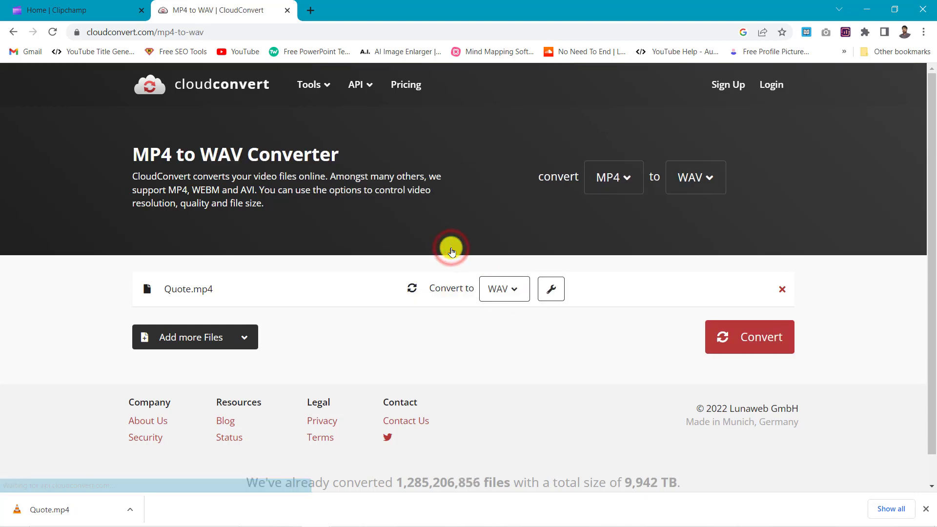
{"action": "left_click", "coordinate": [746, 344]}
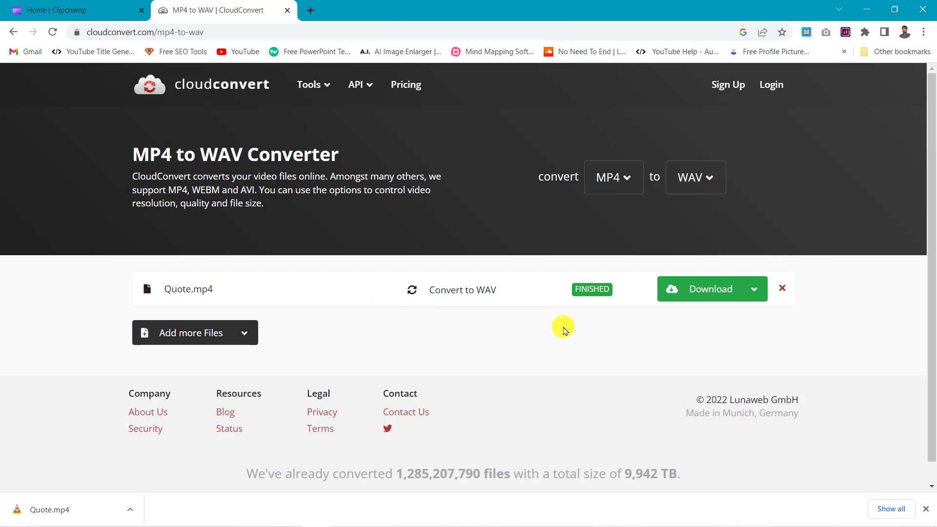
Download the converted audio to the Desktop as Quote Audio.wav
{"action": "left_click", "coordinate": [717, 297]}
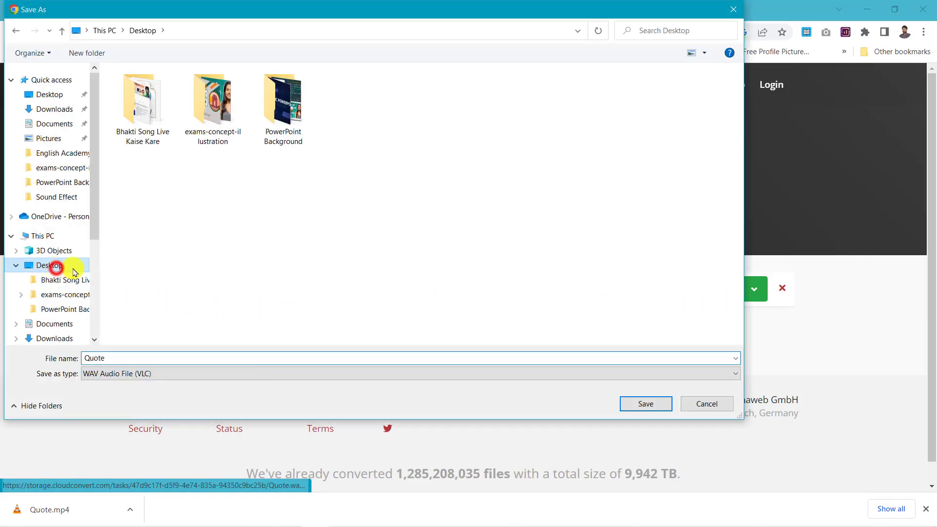
{"action": "left_click", "coordinate": [335, 356]}
{"action": "left_click", "coordinate": [337, 357]}
{"action": "type", "text": "Audio"}
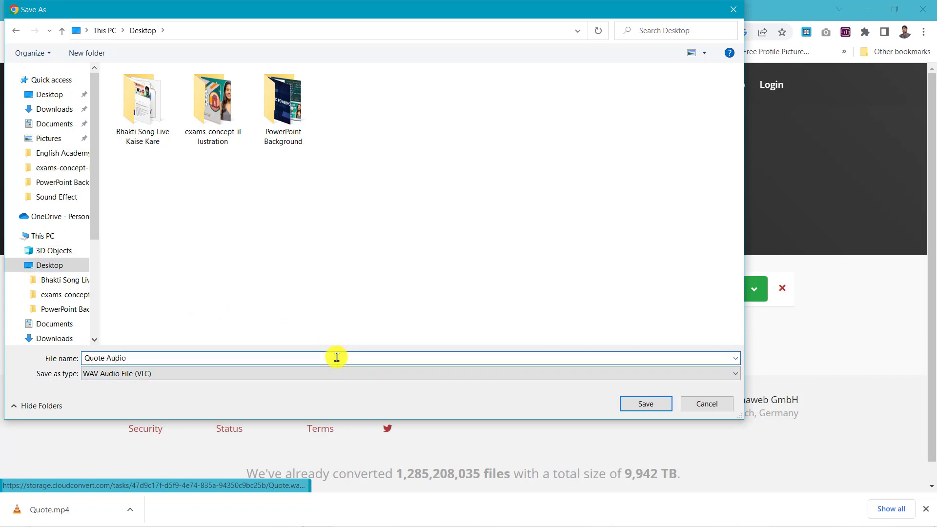
{"action": "left_click", "coordinate": [647, 404]}
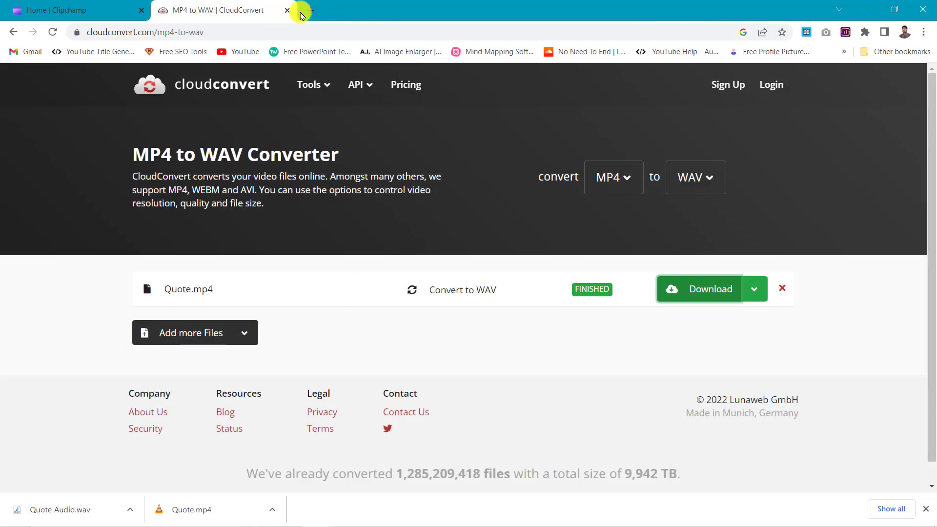
{"action": "left_click", "coordinate": [315, 10]}
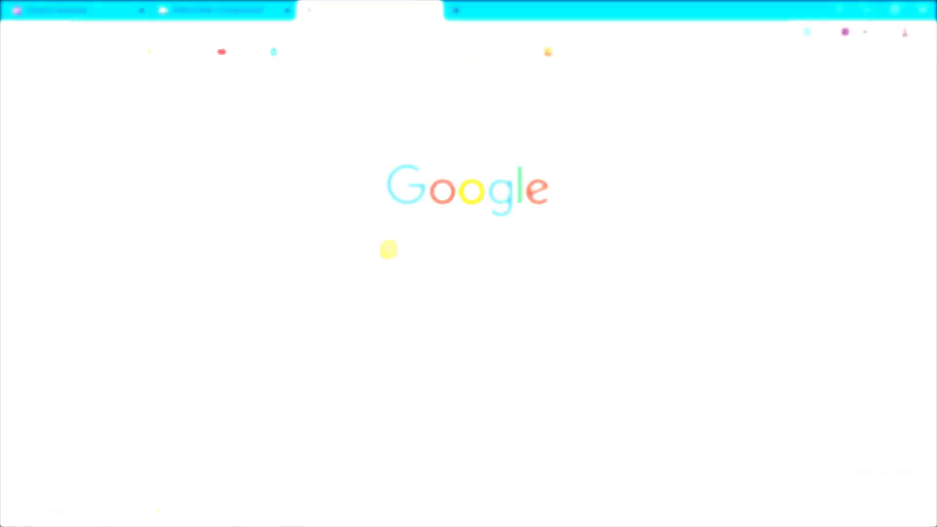
Search Google for 'swami vivekanand' and show the image results
{"action": "left_click", "coordinate": [417, 252]}
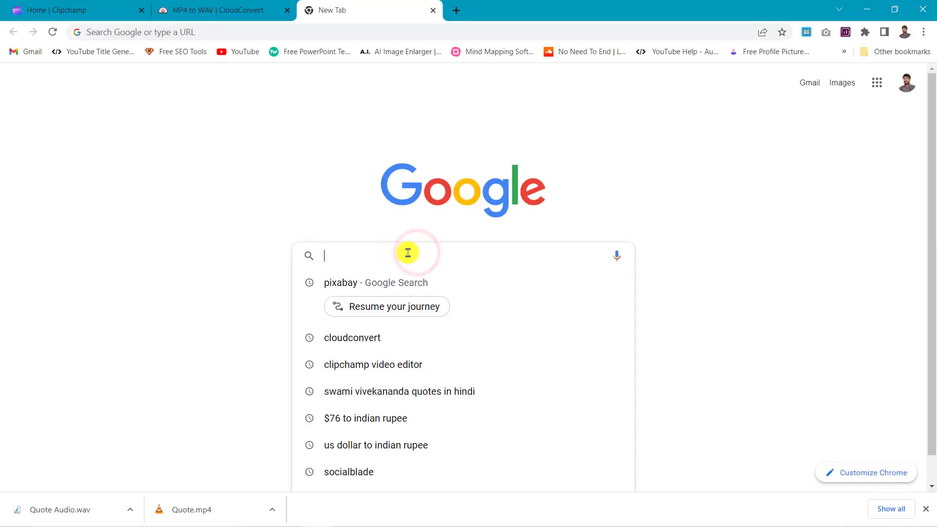
{"action": "type", "text": "swami vivekanand"}
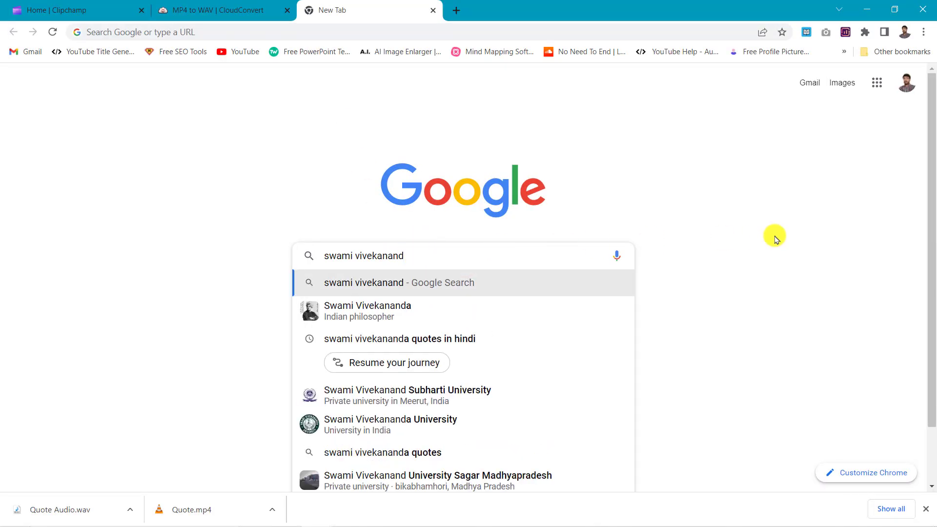
{"action": "key", "text": "Return"}
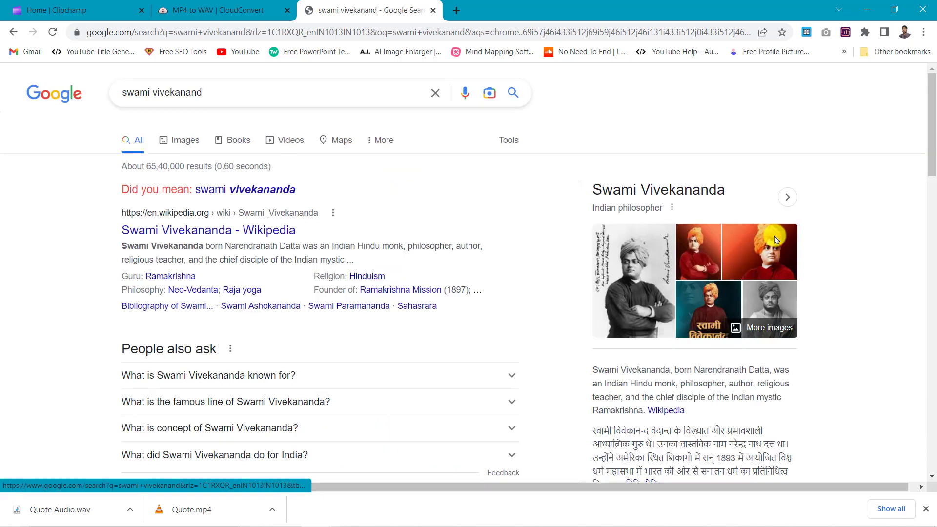
{"action": "left_click", "coordinate": [195, 146]}
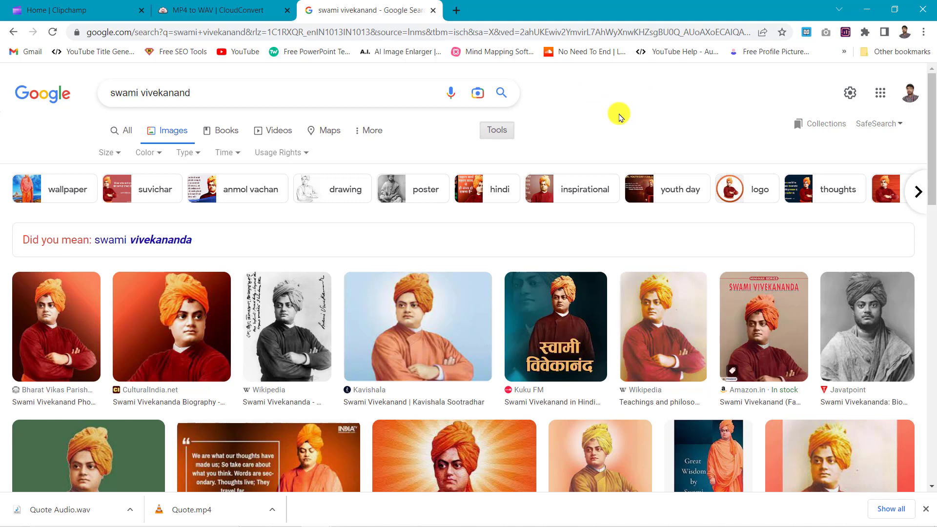
Filter the image results by usage rights to Creative Commons licenses
{"action": "left_click", "coordinate": [499, 130]}
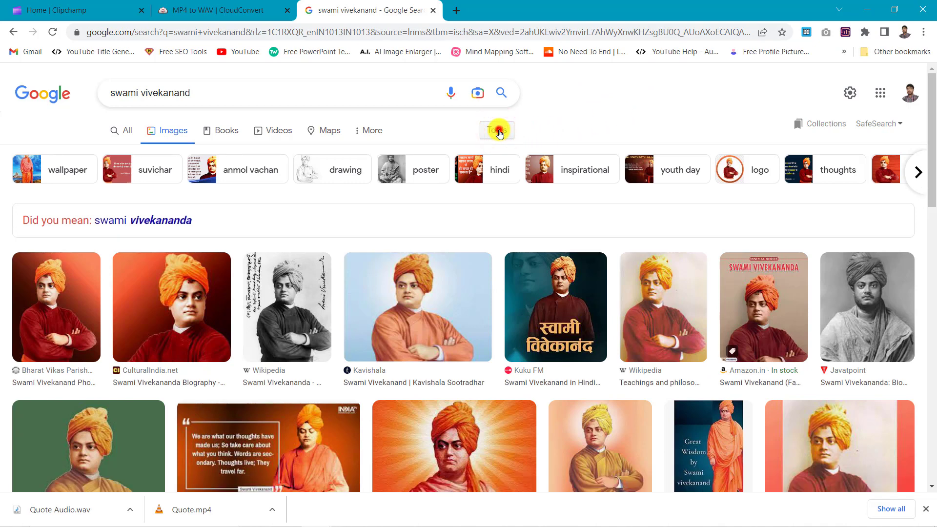
{"action": "left_click", "coordinate": [497, 130]}
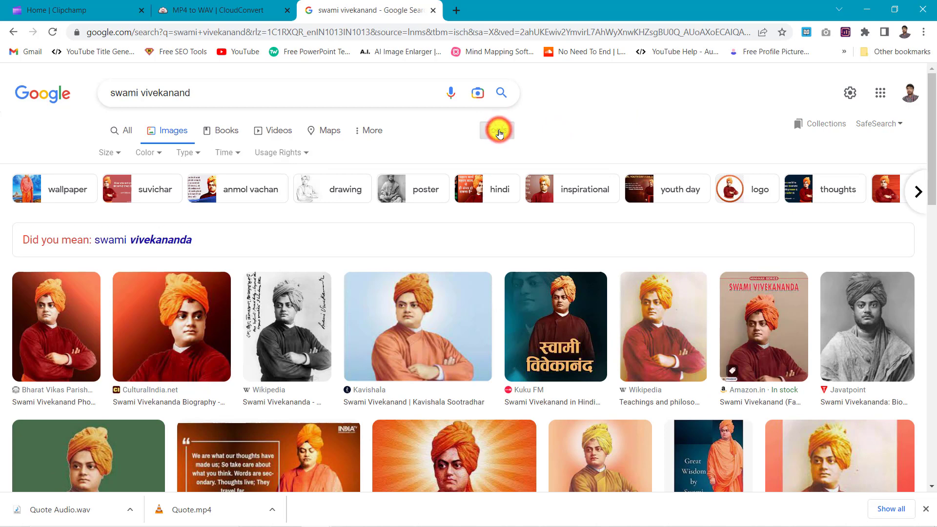
{"action": "left_click", "coordinate": [286, 155]}
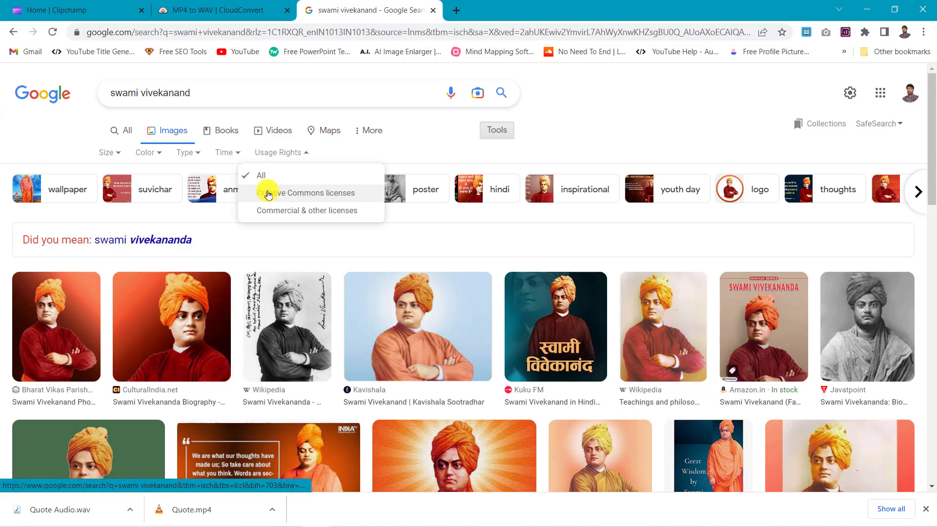
{"action": "left_click", "coordinate": [294, 193]}
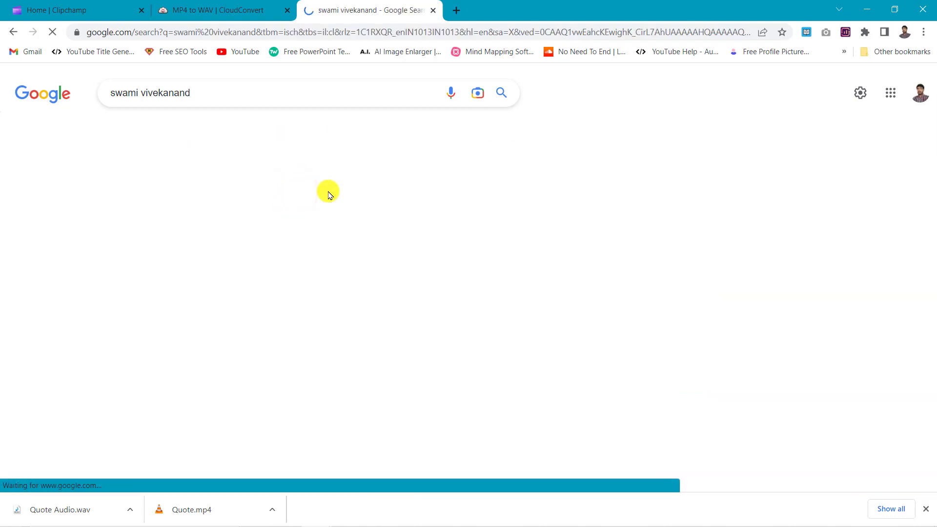
{"action": "scroll", "coordinate": [604, 270], "scroll_direction": "down", "scroll_amount": 1}
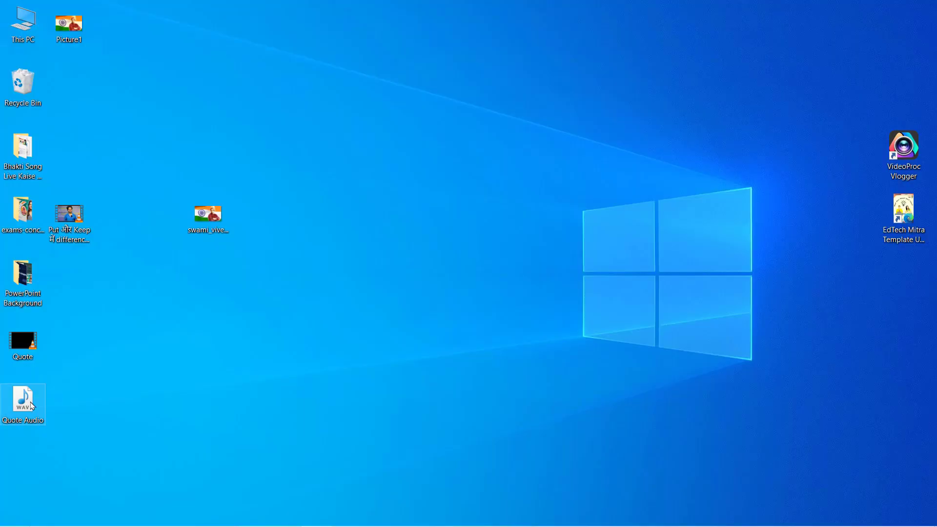
Arrange the Quote Audio and swami_vivekananda icons on the desktop, then launch Audacity
{"action": "left_click_drag", "start_coordinate": [32, 405], "coordinate": [295, 177]}
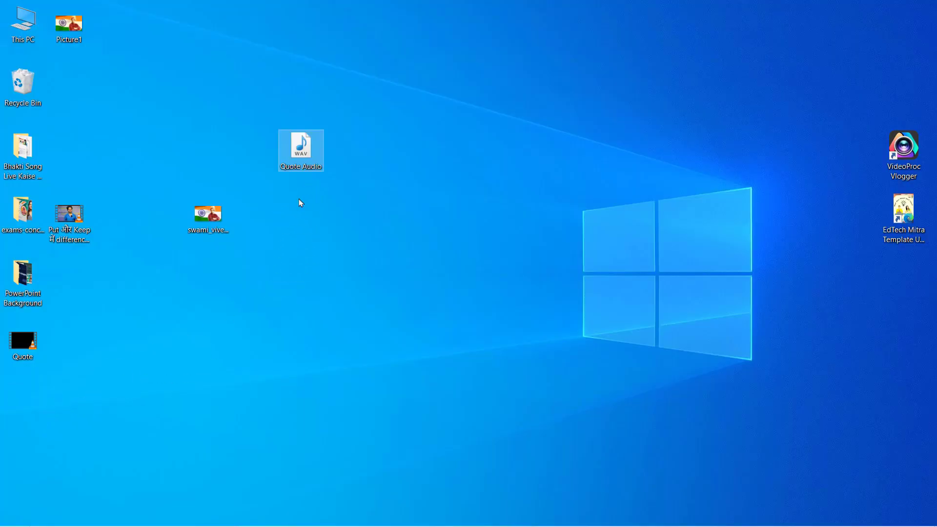
{"action": "left_click_drag", "start_coordinate": [213, 217], "coordinate": [305, 217]}
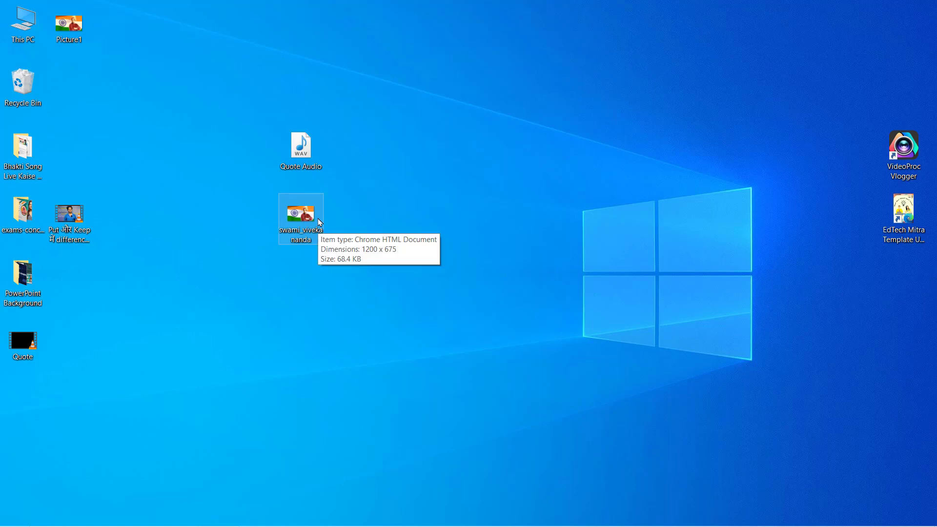
{"action": "left_click", "coordinate": [412, 213]}
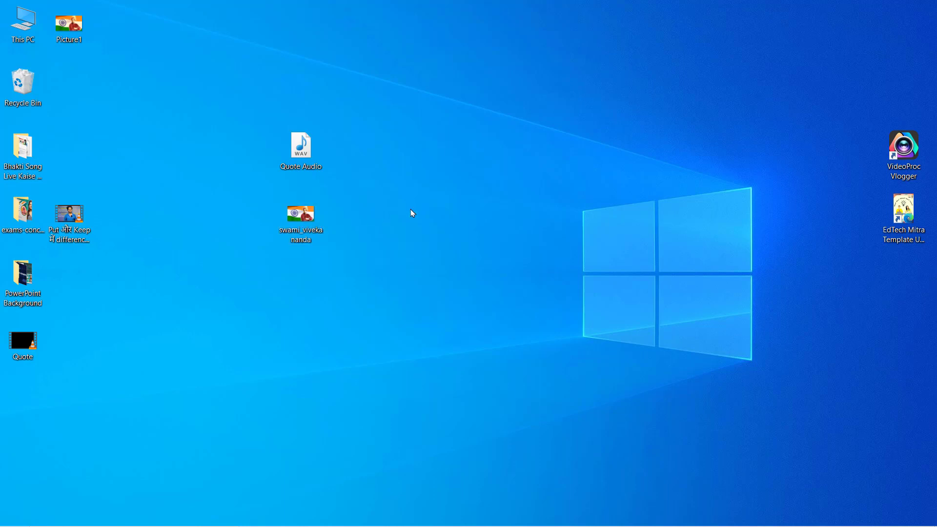
{"action": "key", "text": "super"}
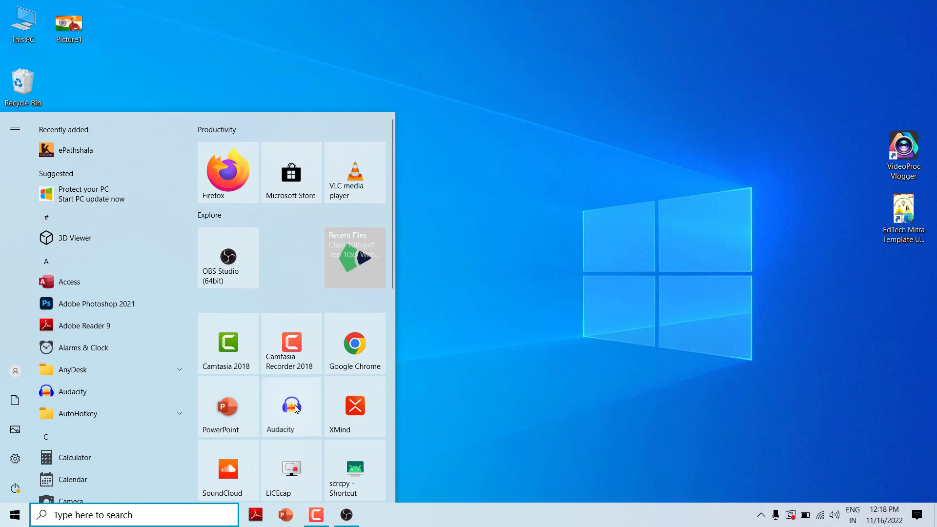
{"action": "left_click", "coordinate": [294, 408]}
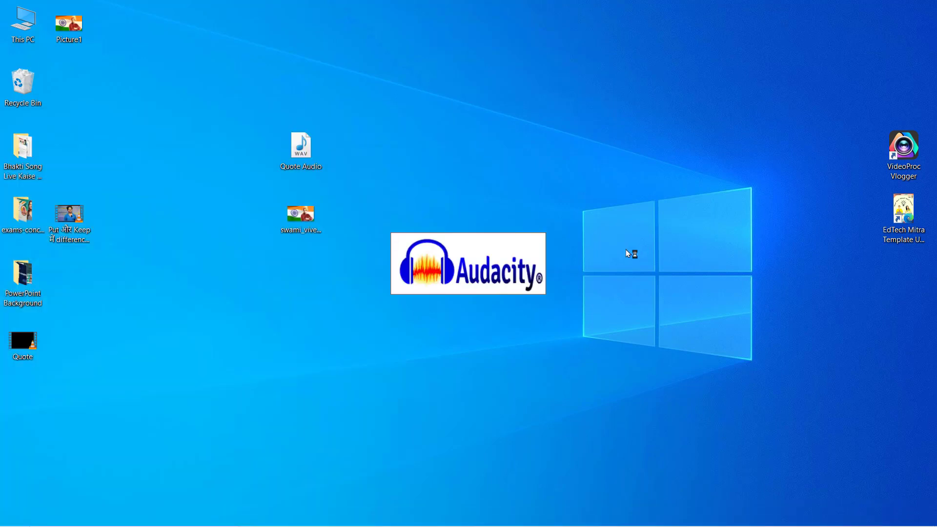
Load Quote Audio.wav into a maximized Audacity window and select the whole track
{"action": "left_click", "coordinate": [593, 228]}
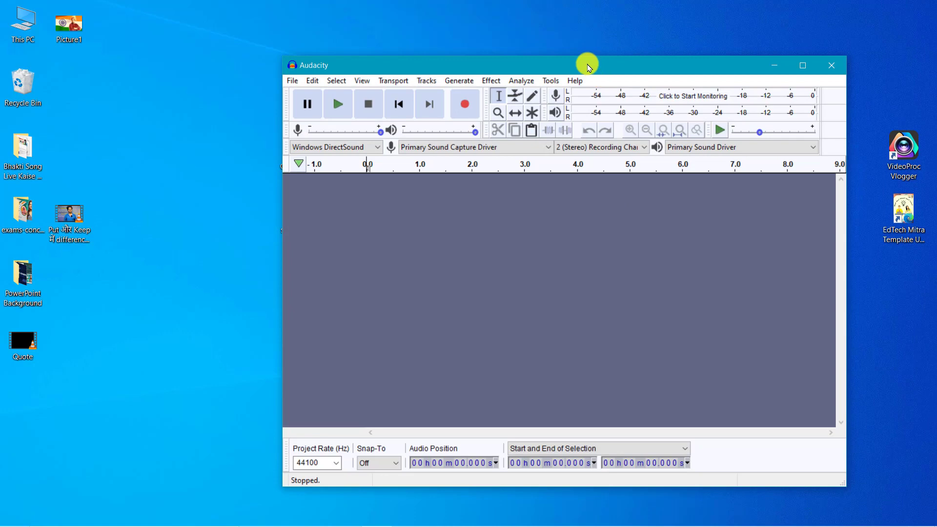
{"action": "left_click_drag", "start_coordinate": [622, 63], "coordinate": [733, 59]}
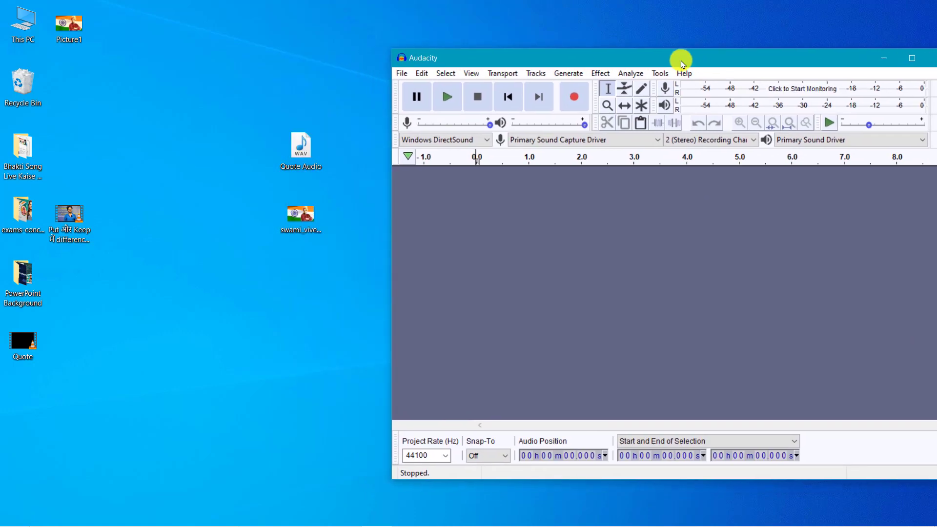
{"action": "mouse_move", "coordinate": [303, 146]}
{"action": "left_mouse_down"}
{"action": "mouse_move", "coordinate": [434, 226]}
{"action": "mouse_move", "coordinate": [517, 224]}
{"action": "left_mouse_up"}
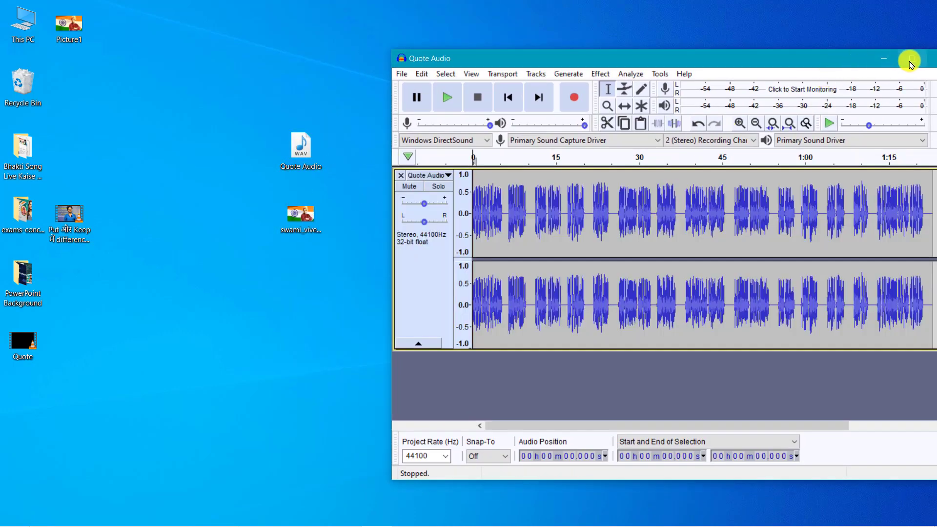
{"action": "left_click", "coordinate": [912, 62]}
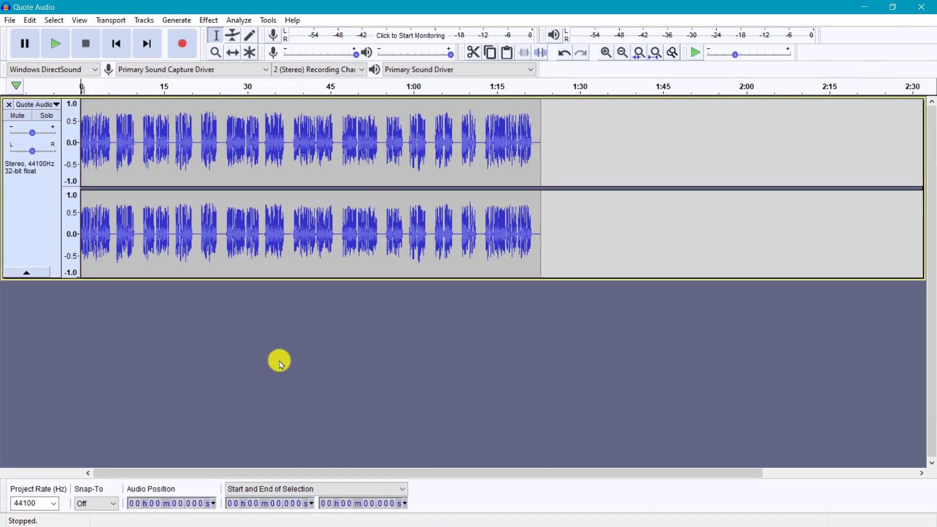
{"action": "left_click", "coordinate": [37, 221]}
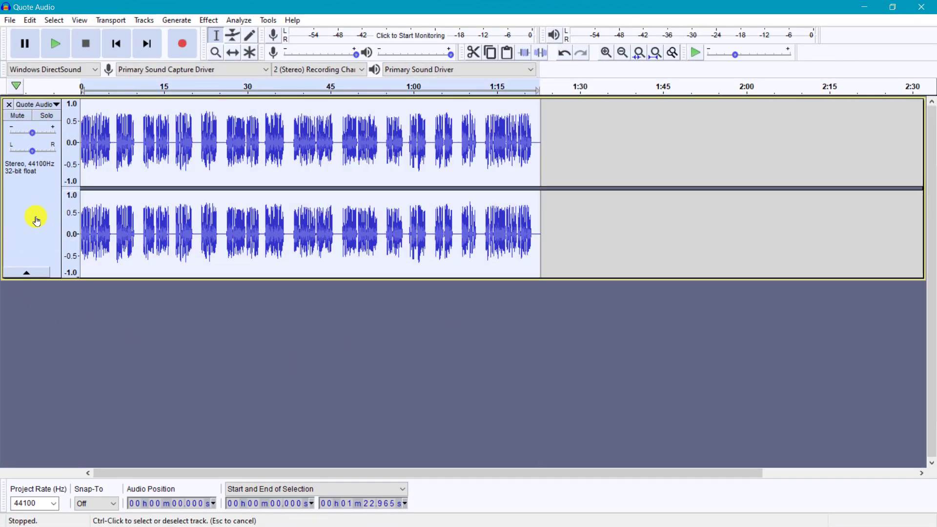
Apply the Bass Boost equalization curve with the low end raised to about 11 dB
{"action": "left_click", "coordinate": [208, 21]}
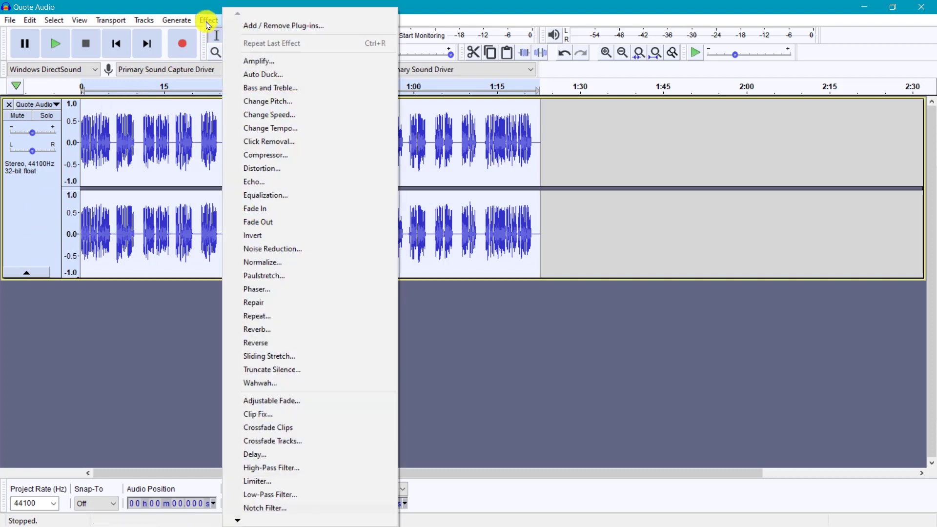
{"action": "left_click", "coordinate": [266, 195]}
{"action": "left_click_drag", "start_coordinate": [317, 206], "coordinate": [316, 193]}
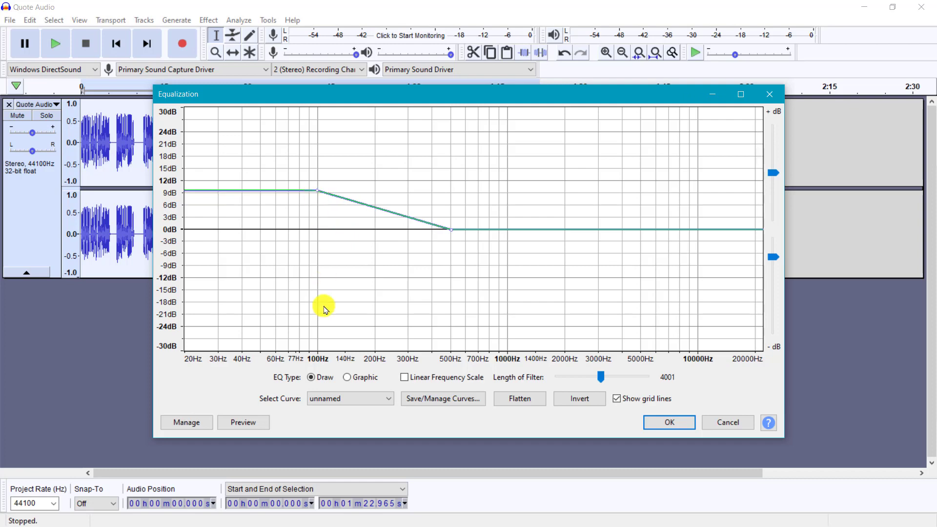
{"action": "left_click", "coordinate": [341, 399]}
{"action": "left_click", "coordinate": [339, 429]}
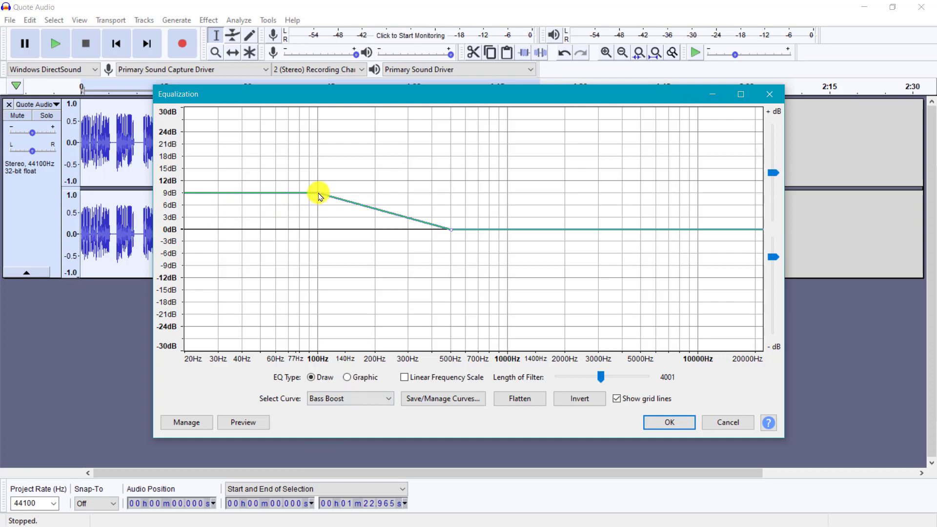
{"action": "left_click_drag", "start_coordinate": [320, 196], "coordinate": [320, 186]}
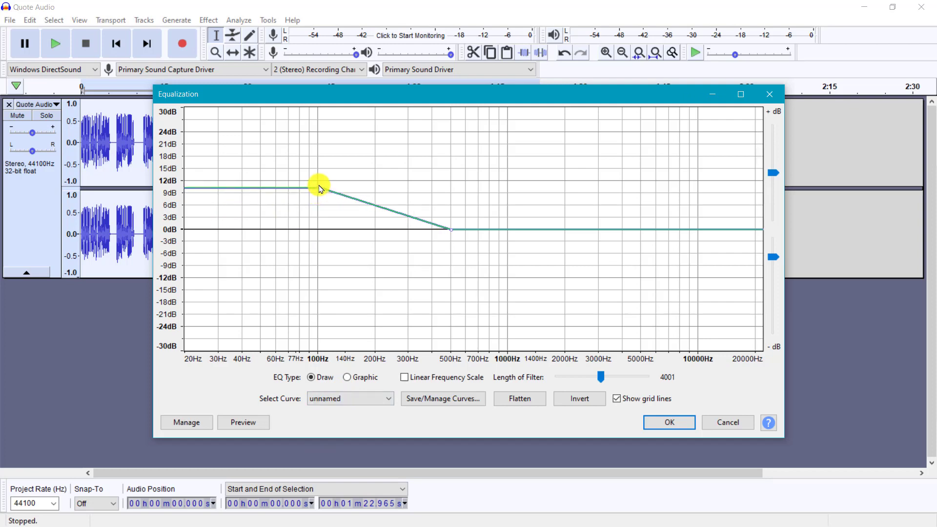
{"action": "left_click", "coordinate": [664, 426]}
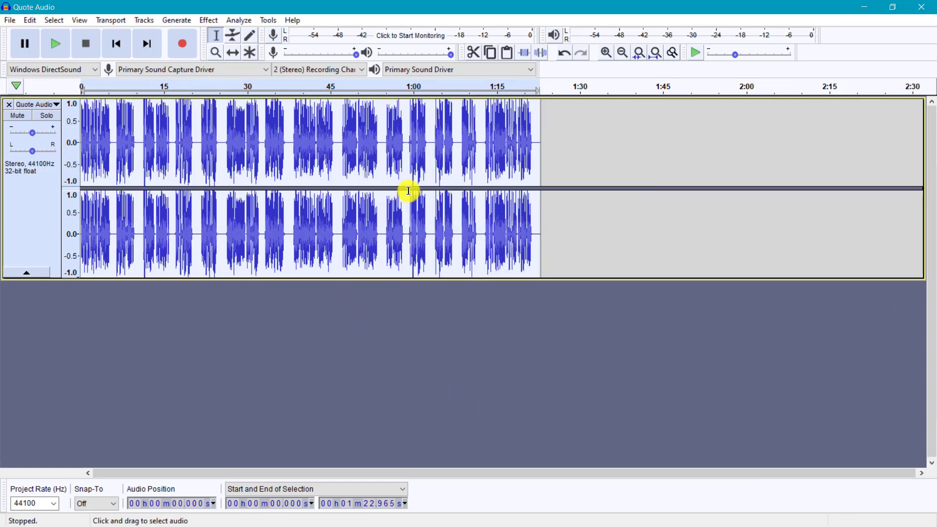
Apply the Treble Boost equalization preset, about 9 dB above 5000 Hz, to Quote Audio
{"action": "left_click", "coordinate": [212, 22]}
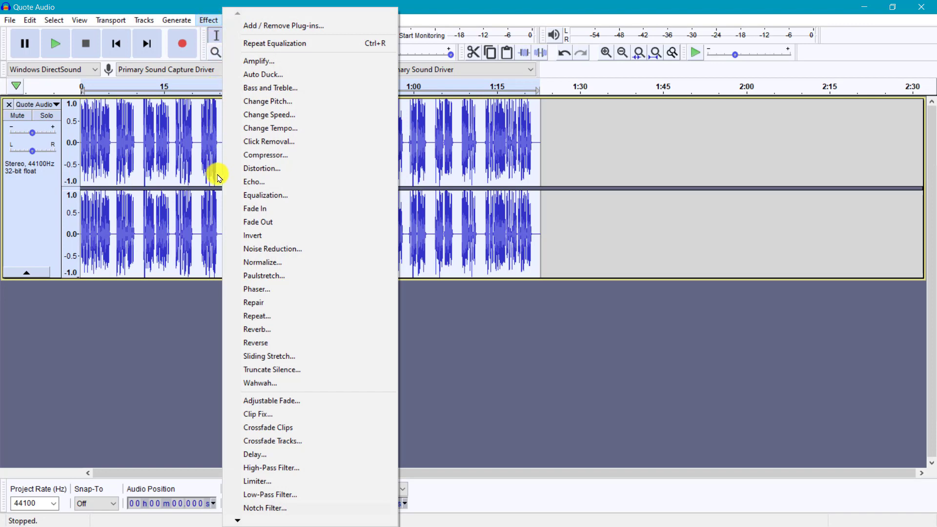
{"action": "left_click", "coordinate": [274, 198]}
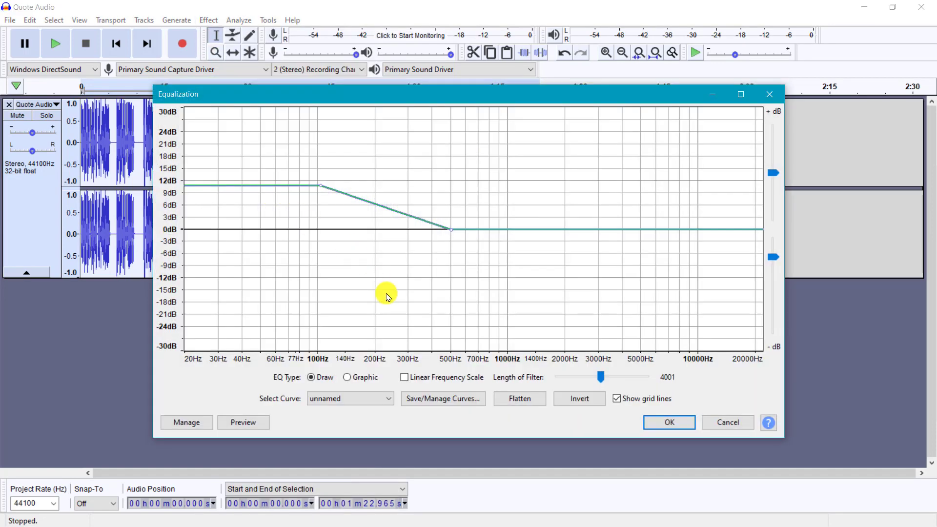
{"action": "left_click", "coordinate": [361, 405]}
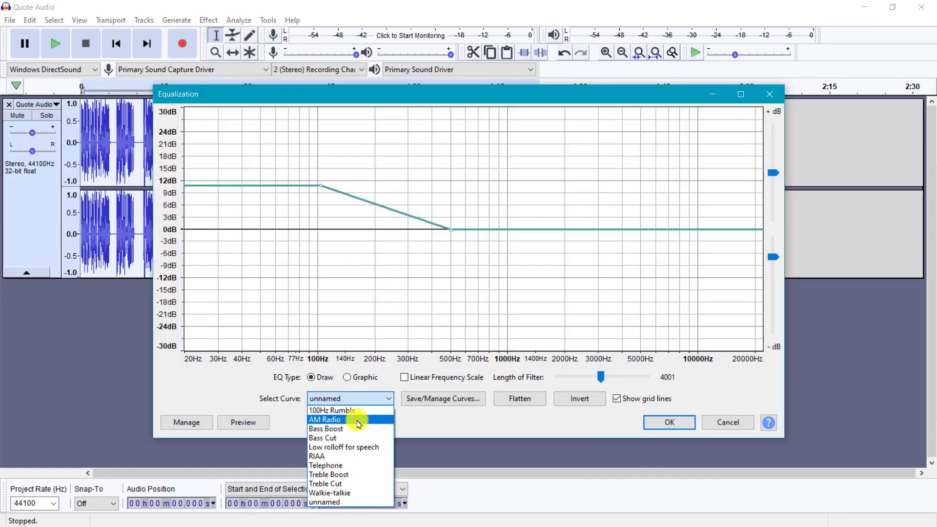
{"action": "left_click", "coordinate": [357, 476]}
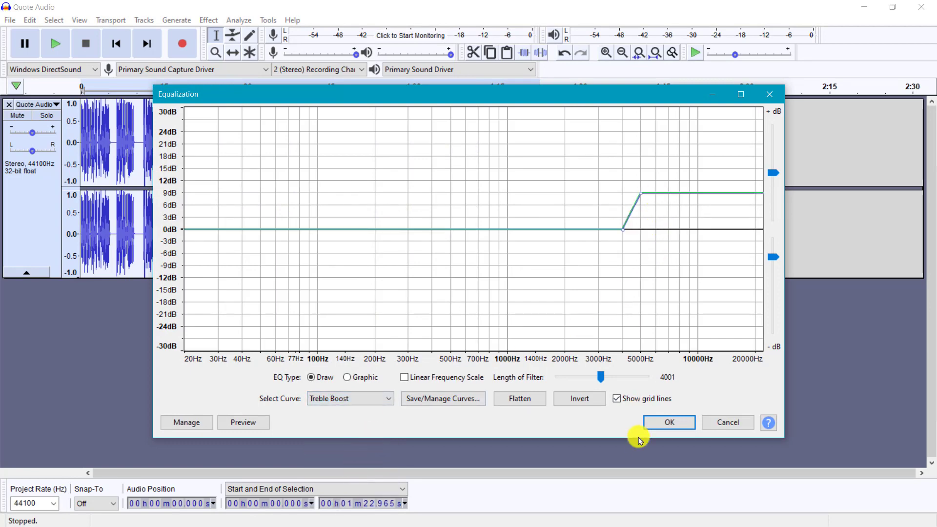
{"action": "left_click", "coordinate": [672, 431]}
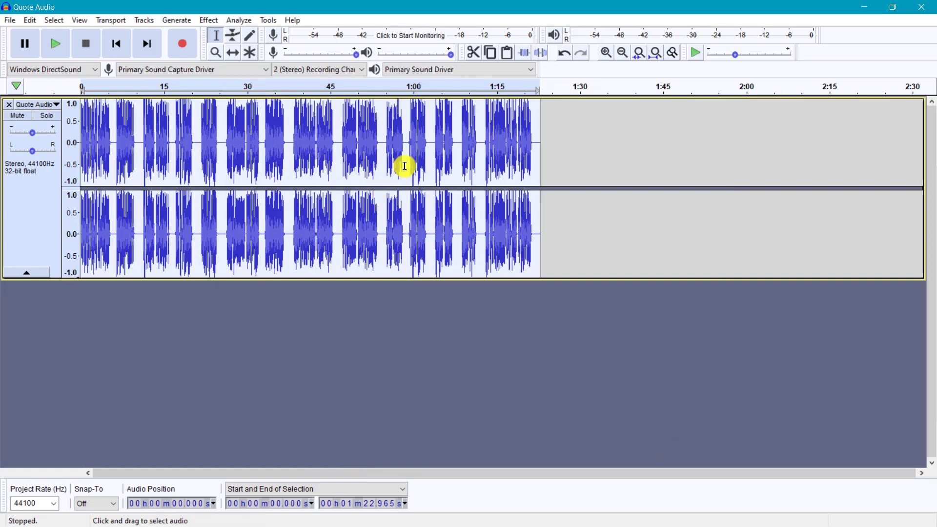
Add a Delay effect: 0.3 s apart, 5 echoes, about -27.8 dB per echo, previewing first
{"action": "left_click", "coordinate": [209, 22]}
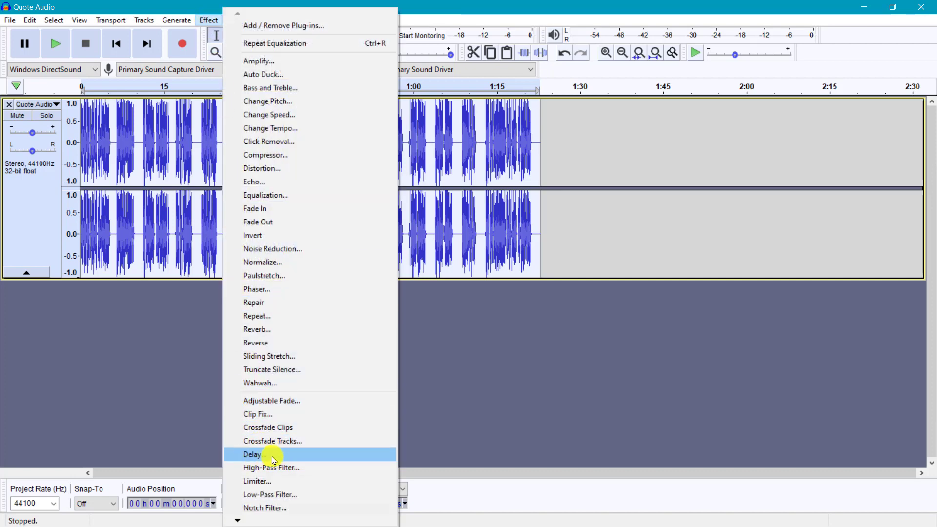
{"action": "left_click", "coordinate": [274, 458]}
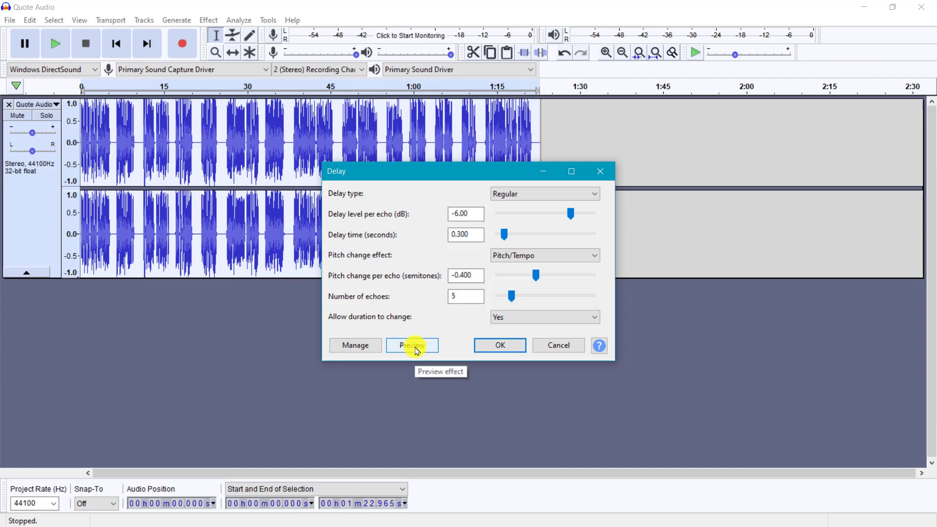
{"action": "left_click", "coordinate": [412, 345]}
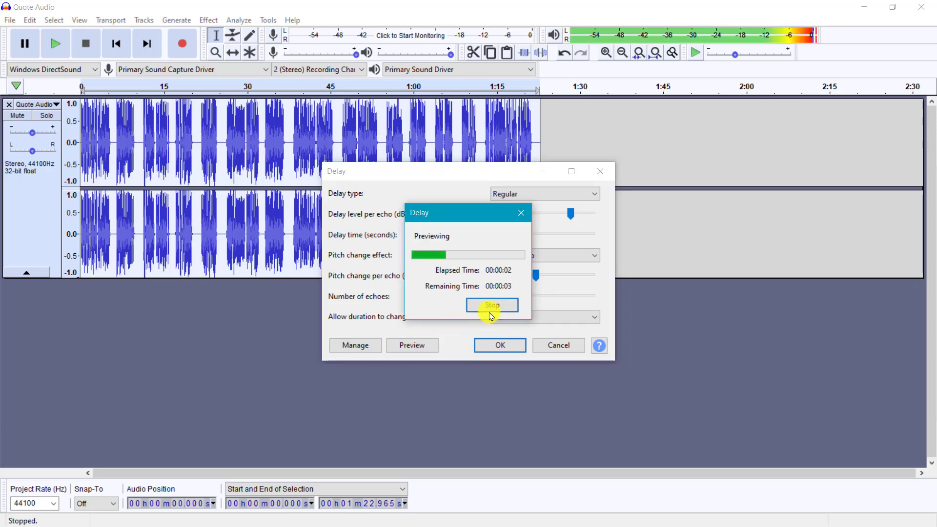
{"action": "left_click", "coordinate": [489, 308]}
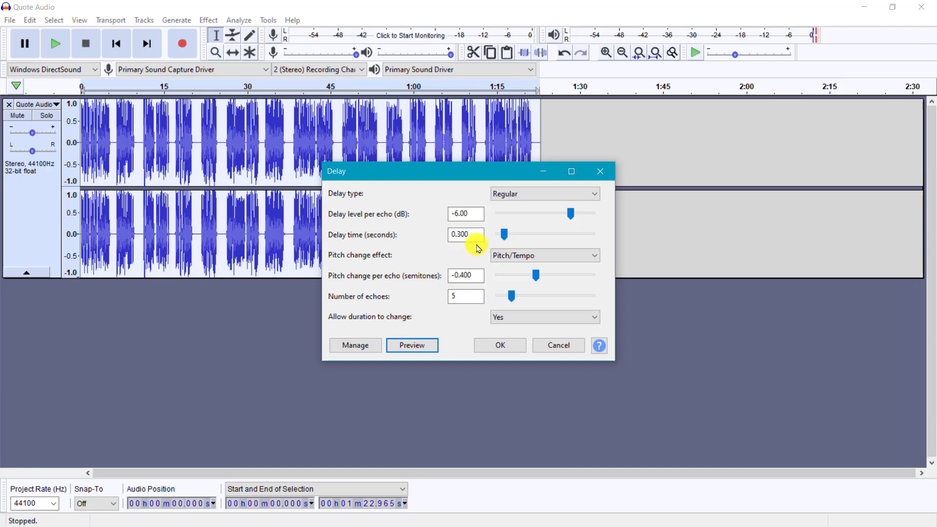
{"action": "left_click_drag", "start_coordinate": [572, 216], "coordinate": [503, 219]}
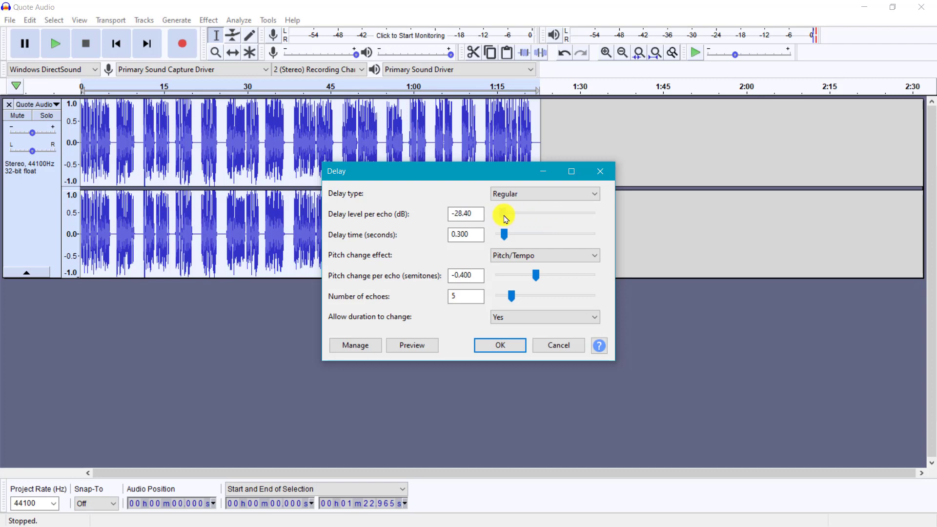
{"action": "left_click", "coordinate": [417, 348]}
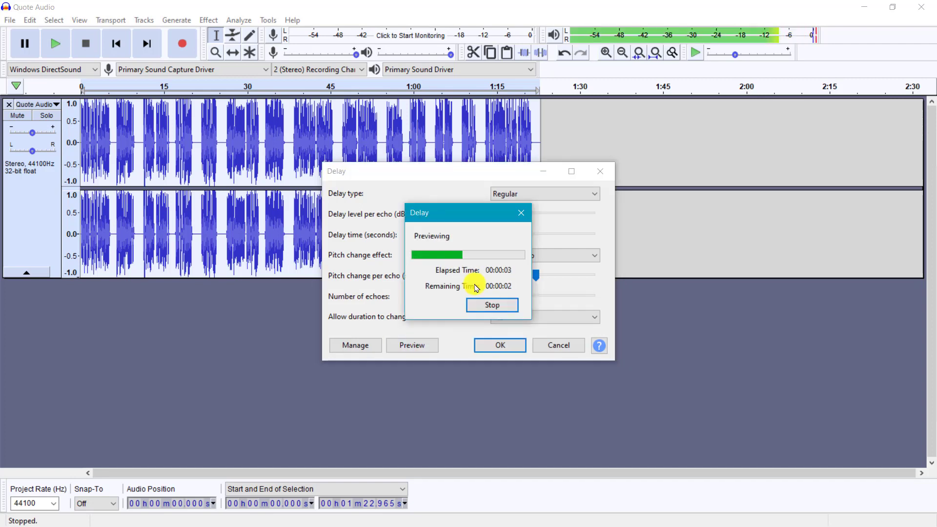
{"action": "left_click", "coordinate": [522, 219]}
{"action": "left_click", "coordinate": [499, 345]}
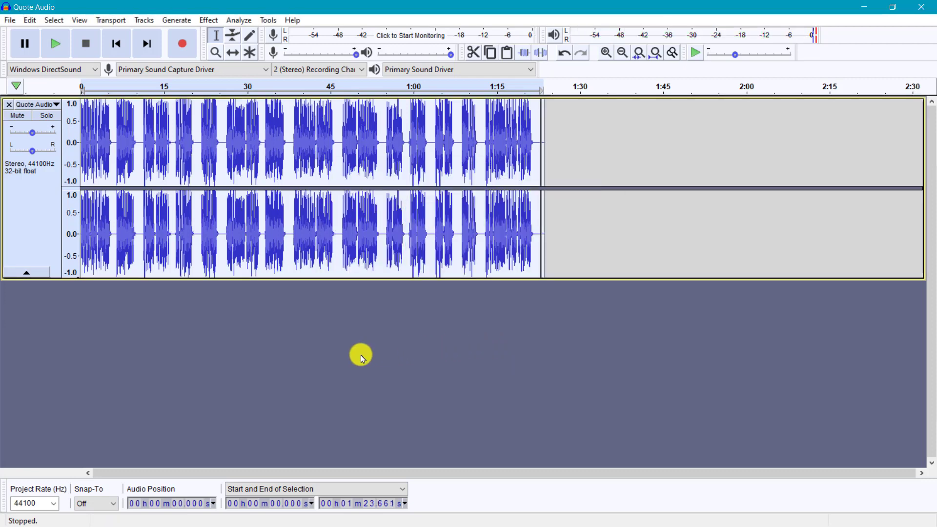
Apply the Limiter with Soft Limit at -6.30 dB and 10 ms hold
{"action": "left_click", "coordinate": [210, 21]}
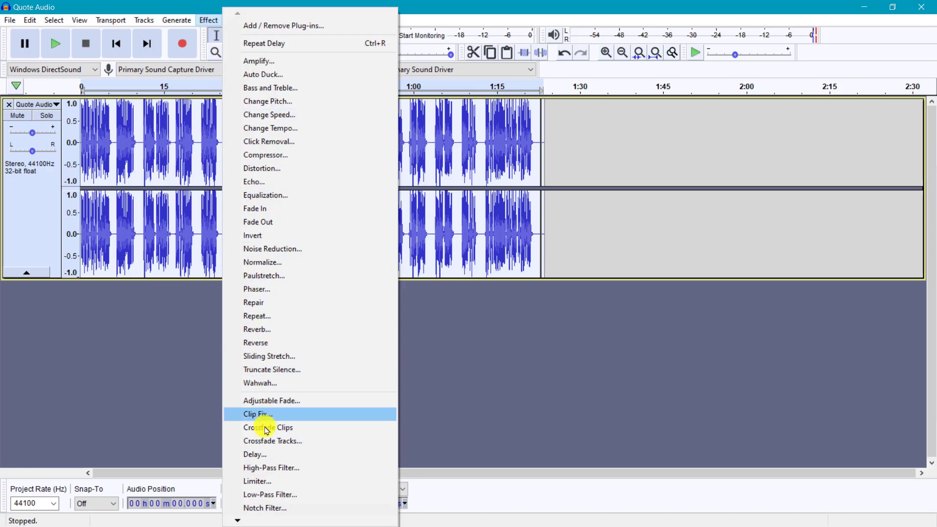
{"action": "left_click", "coordinate": [261, 484]}
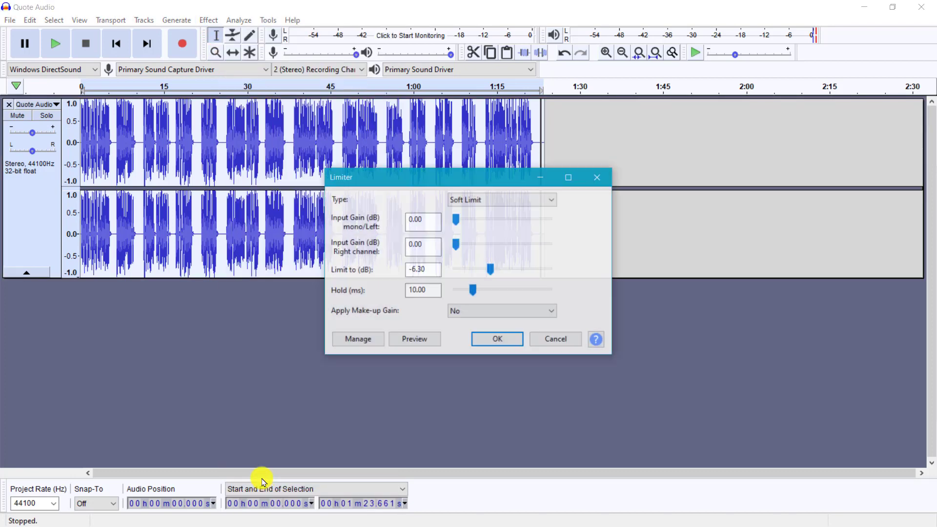
{"action": "left_click", "coordinate": [498, 340]}
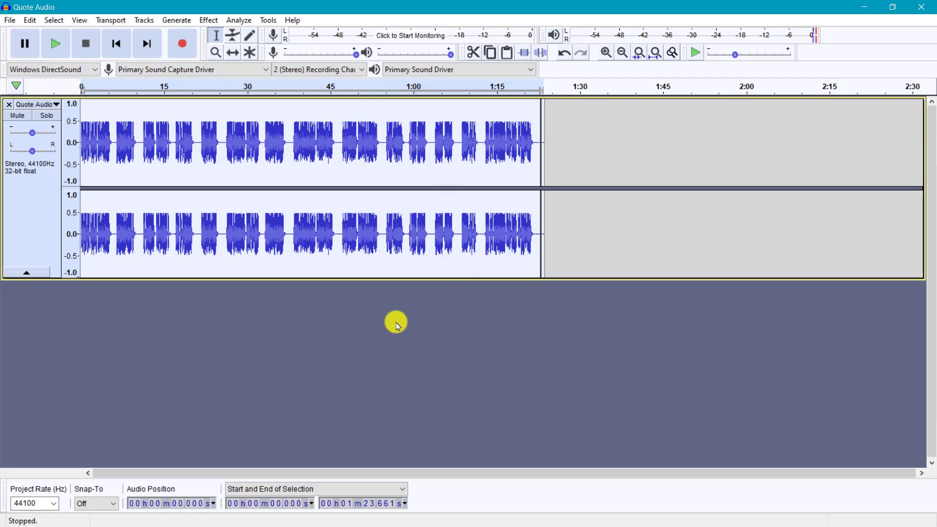
Collapse the track, export the processed audio as a WAV file, and reposition the Quote Audio desktop icon
{"action": "key", "text": "ctrl+shift+c"}
{"action": "left_click", "coordinate": [12, 21]}
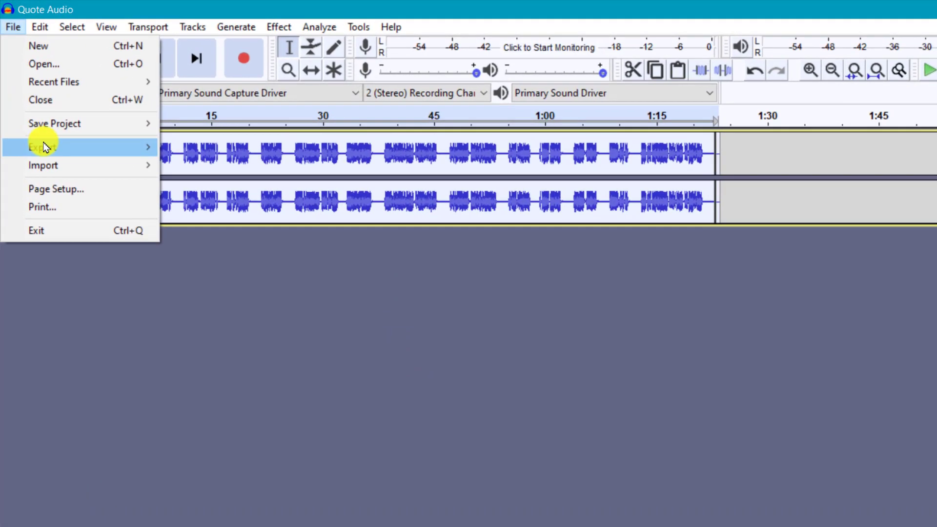
{"action": "mouse_move", "coordinate": [32, 110]}
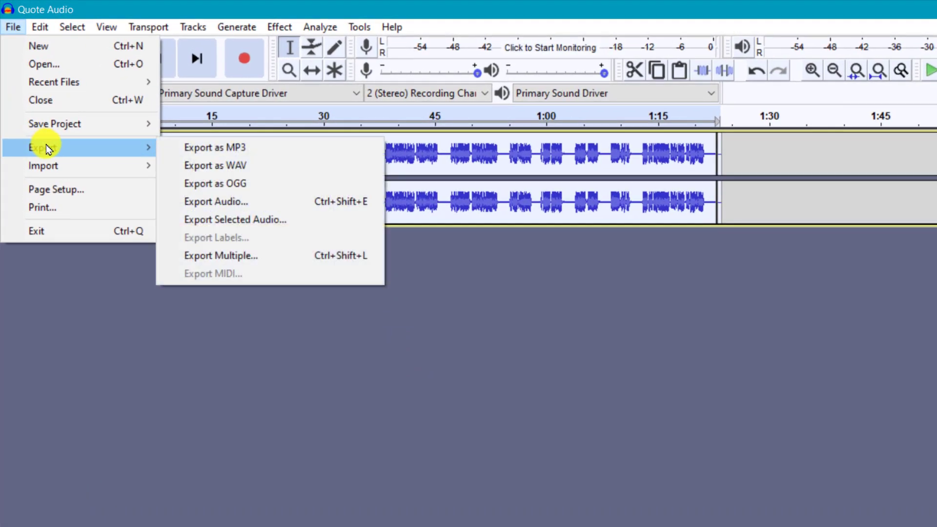
{"action": "left_click", "coordinate": [259, 163]}
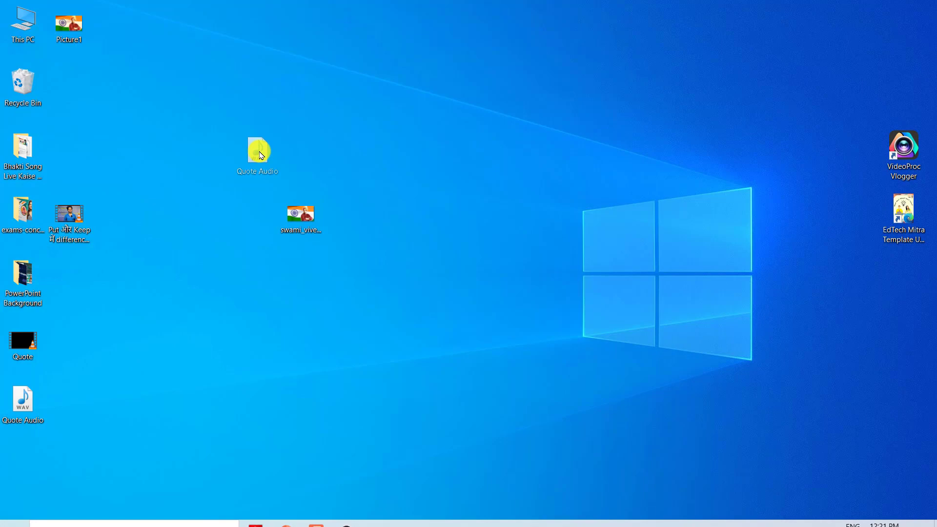
{"action": "left_click_drag", "start_coordinate": [26, 404], "coordinate": [257, 153]}
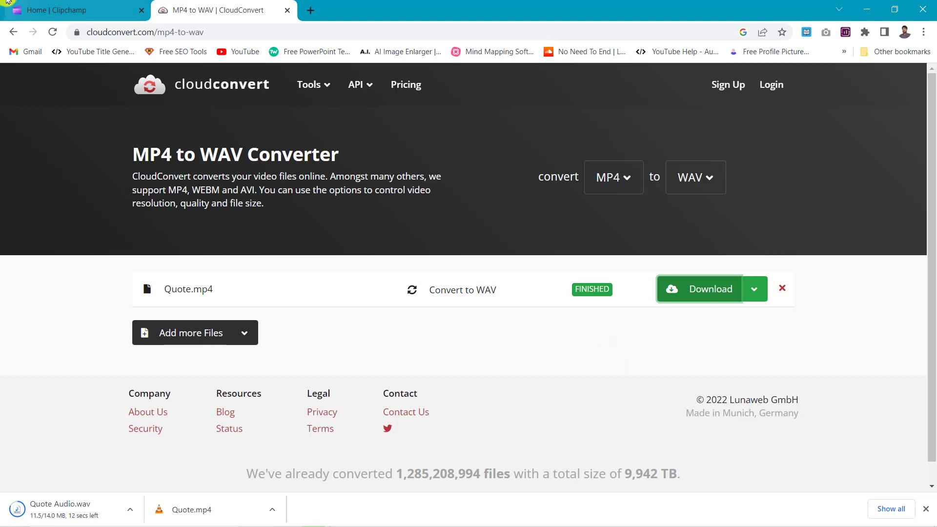
Resume the Clipchamp project with Keep editing, then return to the CloudConvert download page
{"action": "left_click", "coordinate": [42, 10]}
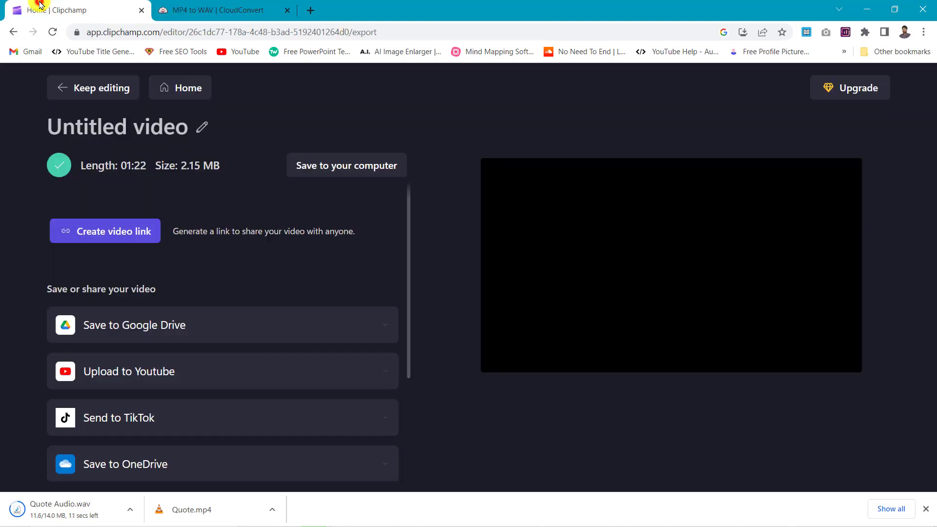
{"action": "left_click", "coordinate": [63, 89]}
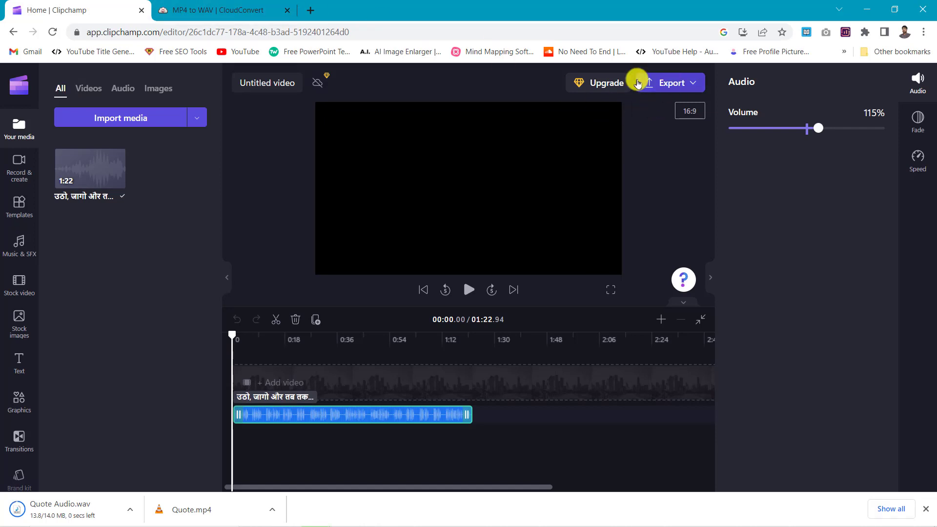
{"action": "left_click", "coordinate": [235, 5]}
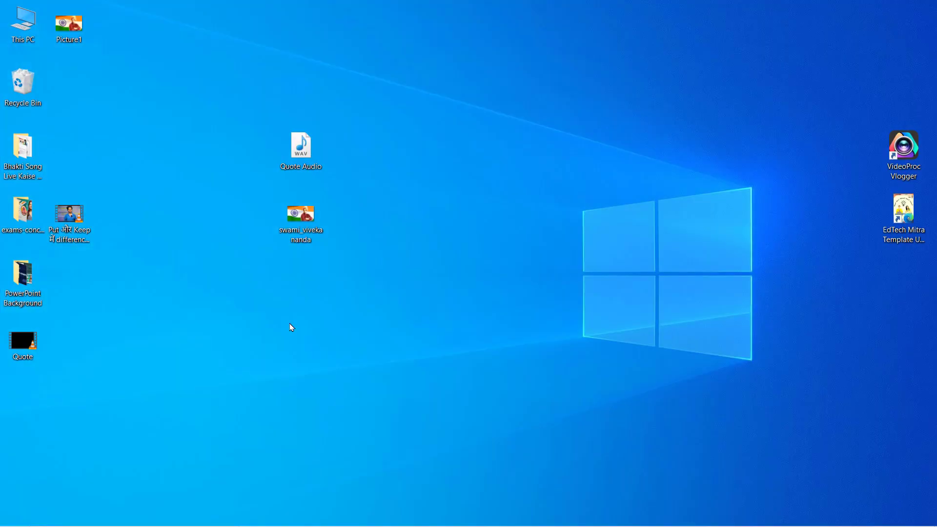
Launch OBS Studio (64bit) from the Start menu
{"action": "left_click", "coordinate": [15, 516]}
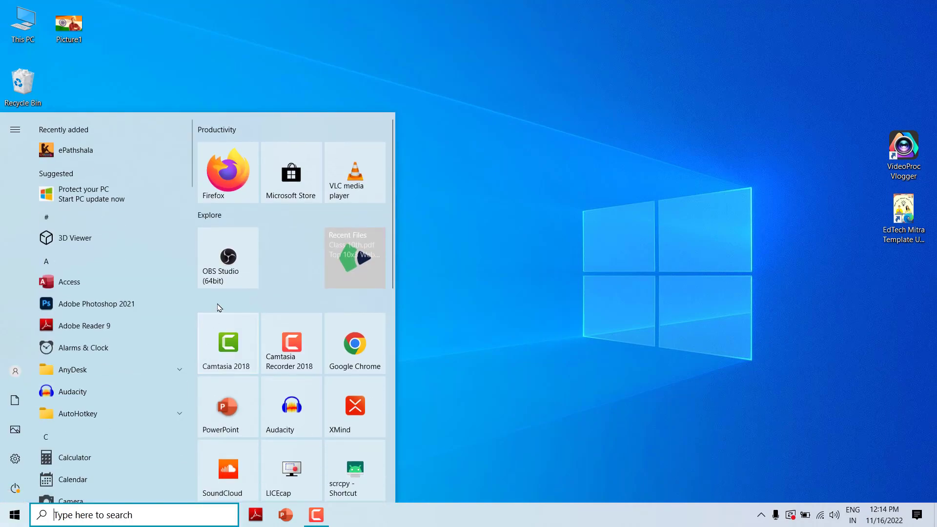
{"action": "left_click", "coordinate": [473, 254]}
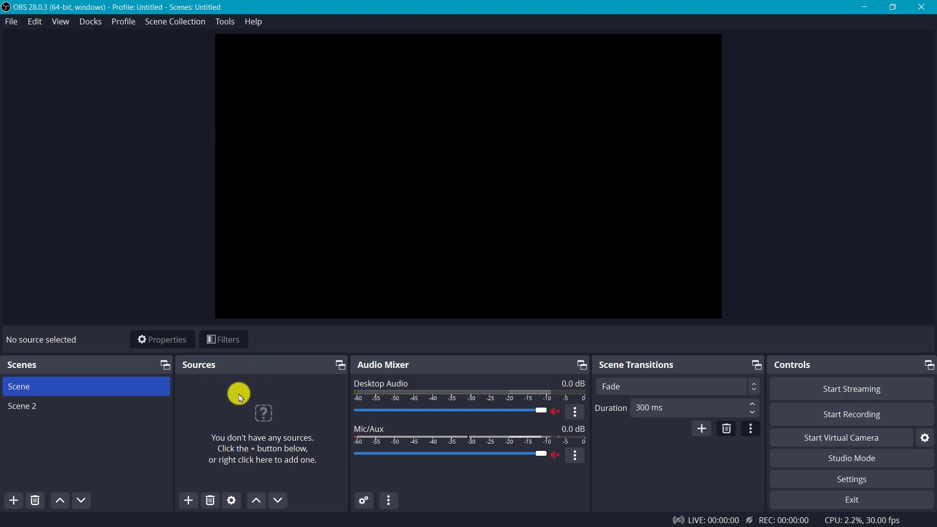
Add an Image source showing Desktop\Picture1.png and lock it in the Sources list
{"action": "left_click", "coordinate": [188, 501]}
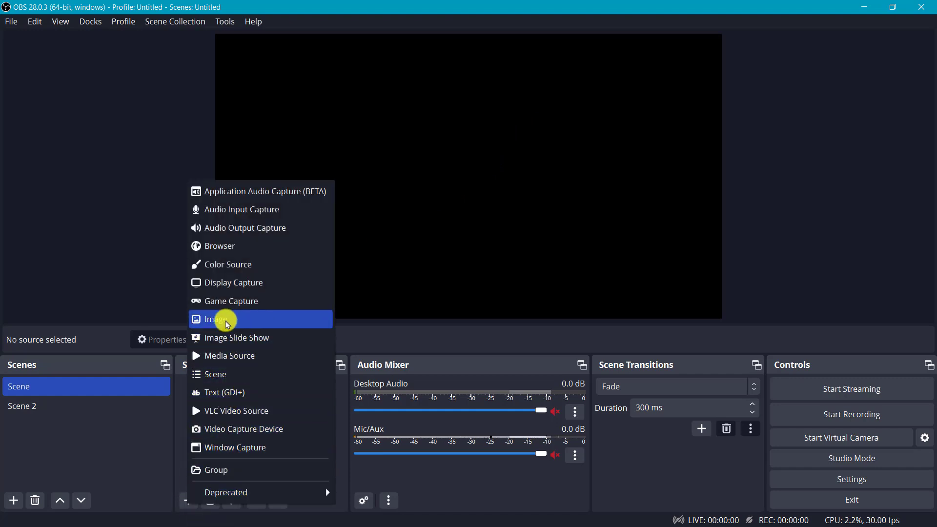
{"action": "left_click", "coordinate": [241, 326]}
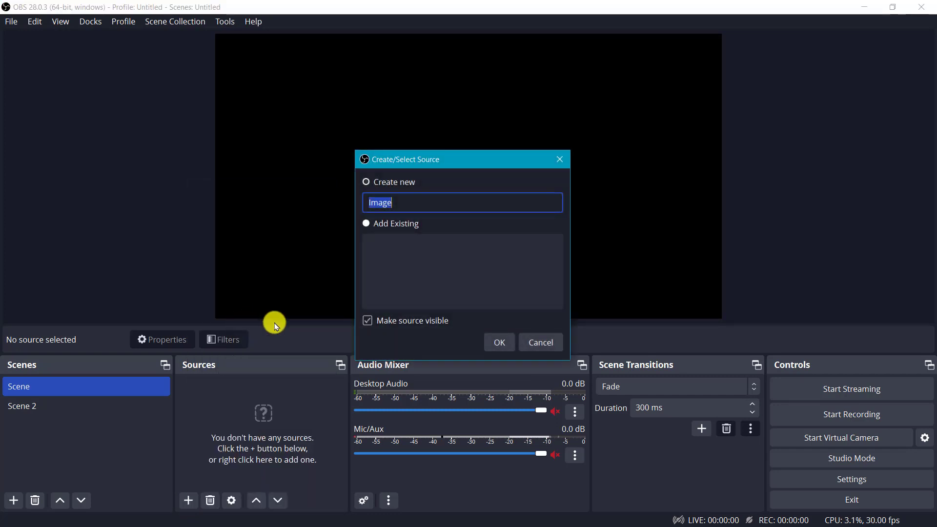
{"action": "left_click", "coordinate": [496, 345]}
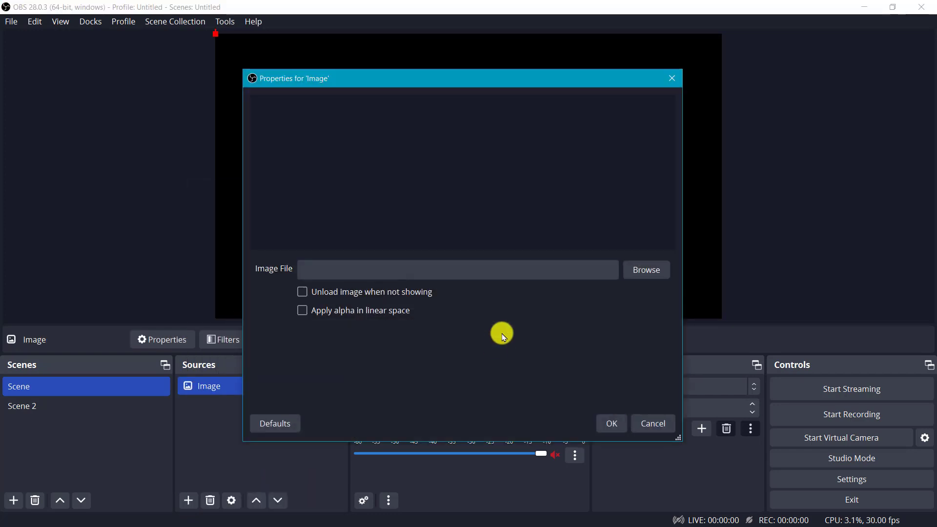
{"action": "left_click", "coordinate": [648, 271]}
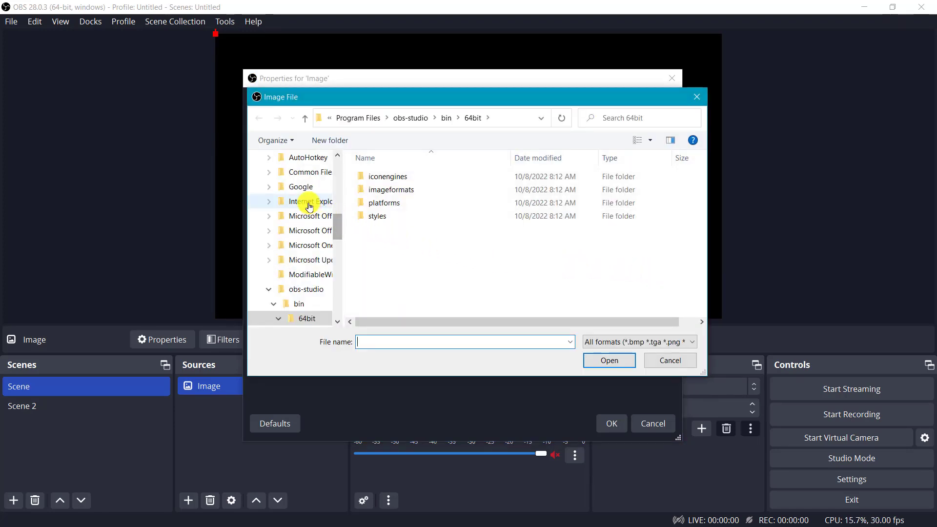
{"action": "scroll", "coordinate": [305, 203], "scroll_direction": "up", "scroll_amount": 3}
{"action": "scroll", "coordinate": [308, 192], "scroll_direction": "up", "scroll_amount": 1}
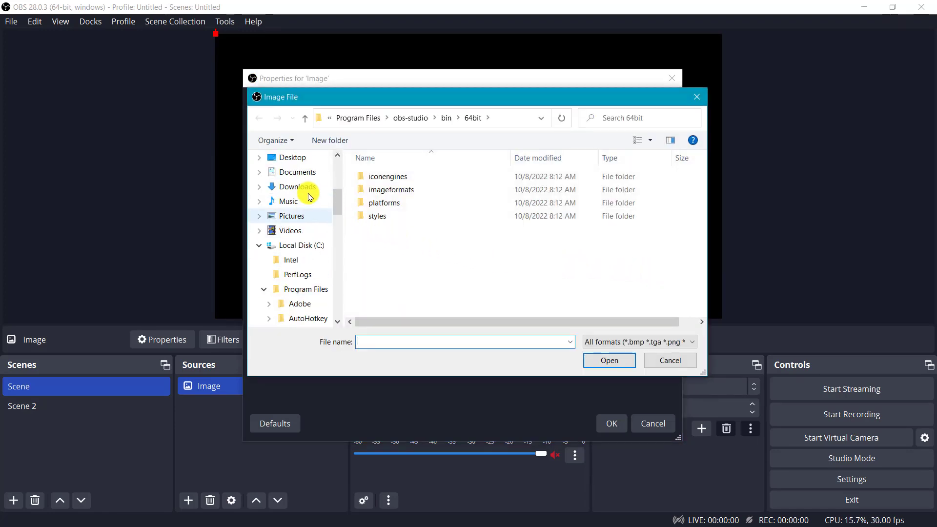
{"action": "left_click", "coordinate": [303, 157]}
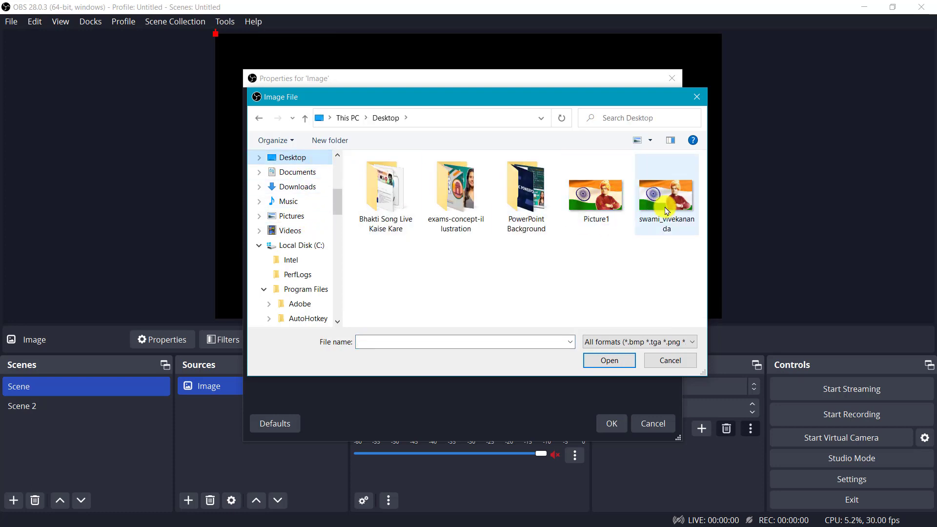
{"action": "left_click", "coordinate": [592, 189]}
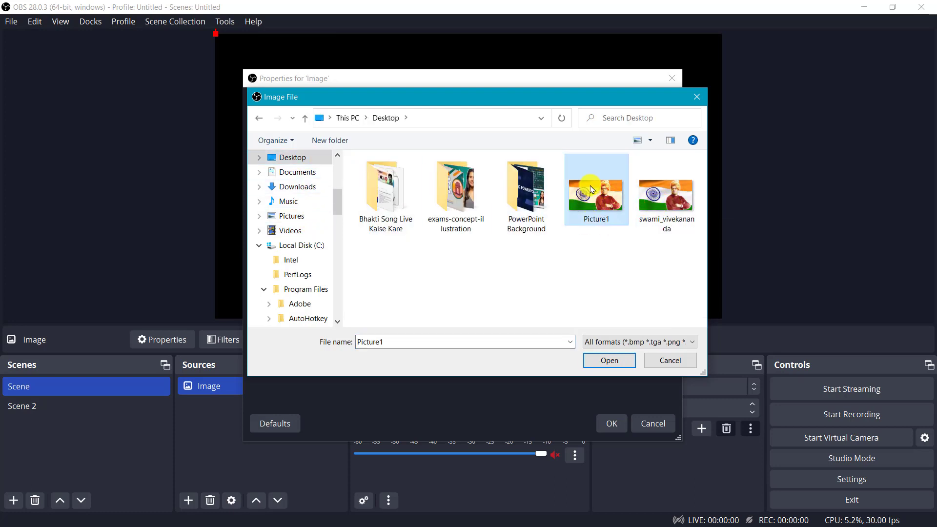
{"action": "left_click", "coordinate": [619, 364]}
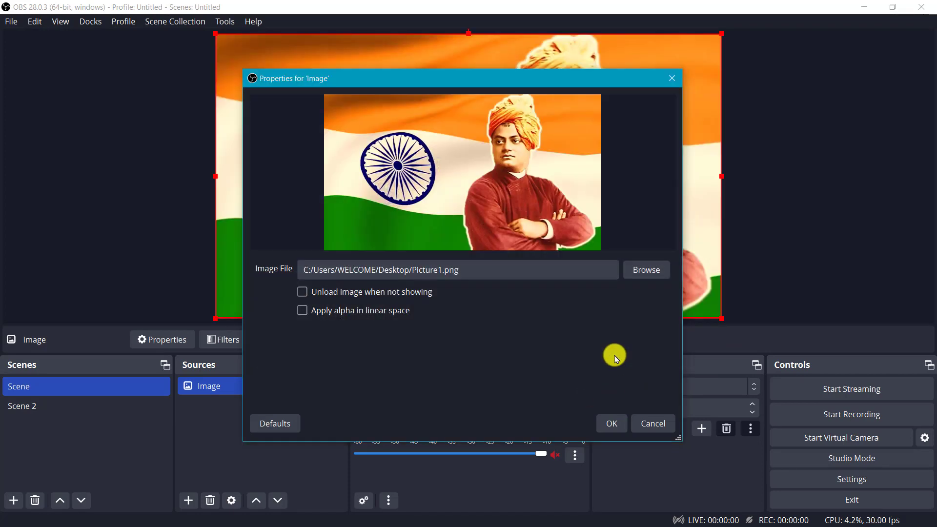
{"action": "left_click", "coordinate": [611, 424]}
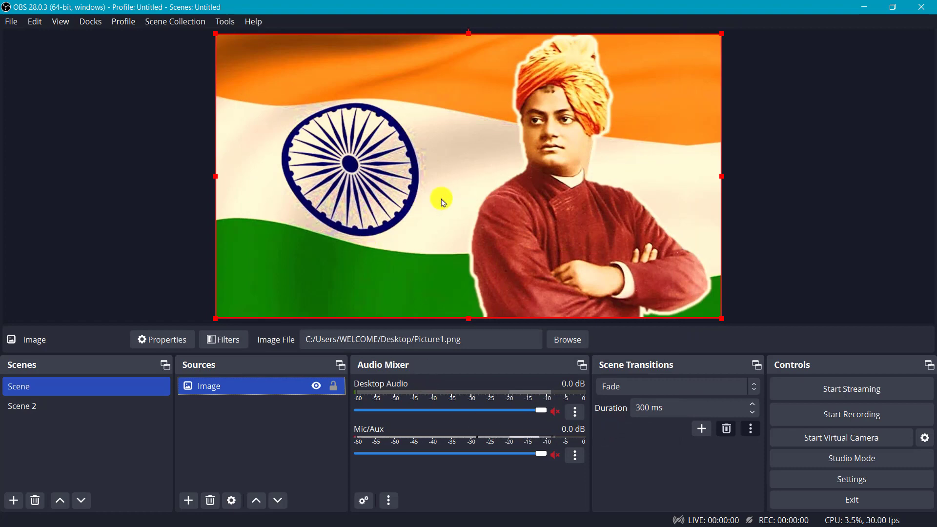
{"action": "left_click", "coordinate": [334, 393]}
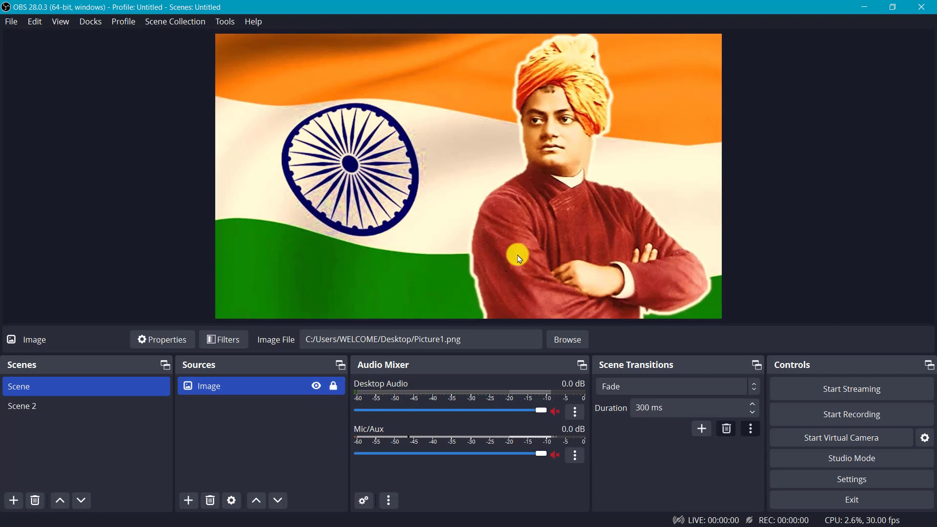
{"action": "left_click", "coordinate": [273, 440]}
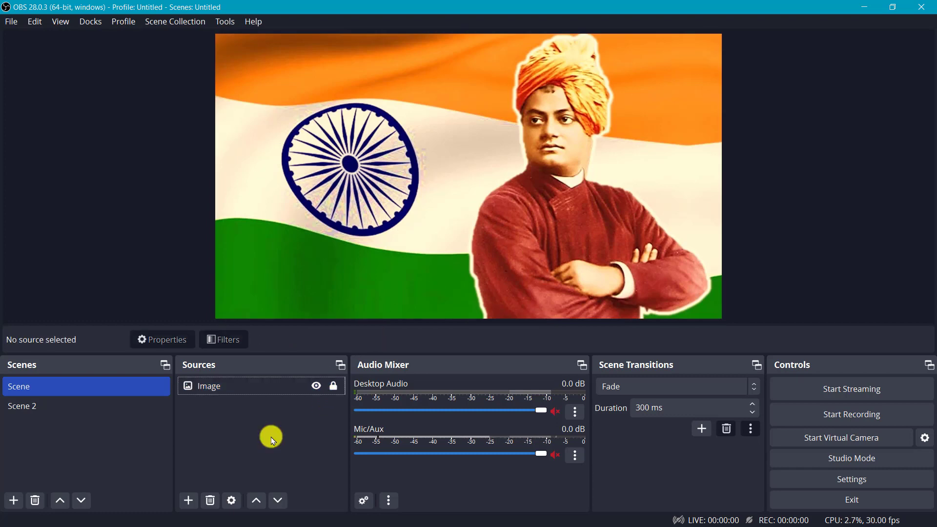
Add a looping Media Source playing Background - 13950.mp4 from the No Copyright videos folder
{"action": "left_click", "coordinate": [187, 502]}
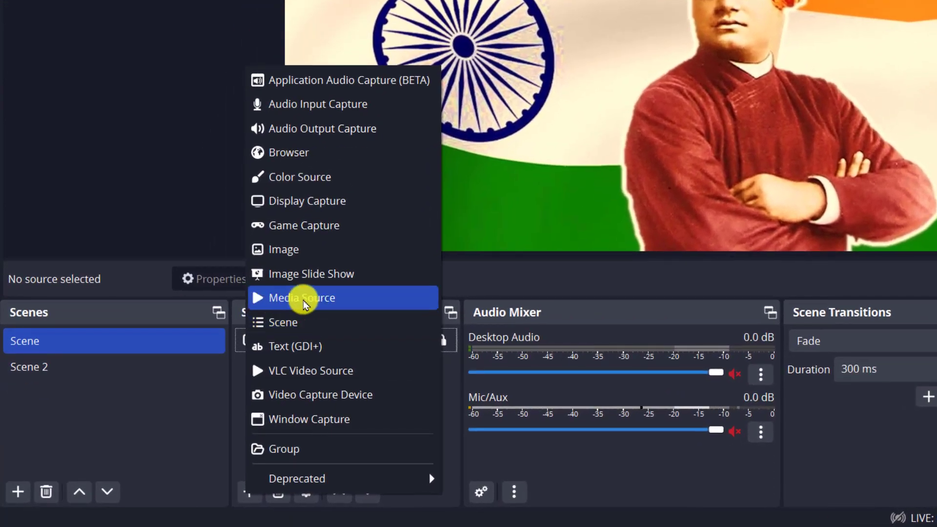
{"action": "left_click", "coordinate": [306, 301]}
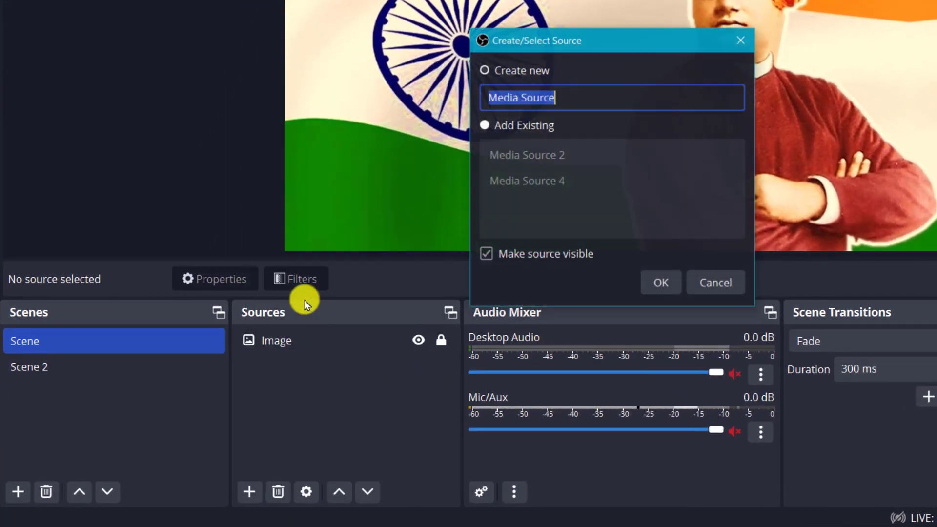
{"action": "left_click", "coordinate": [662, 283]}
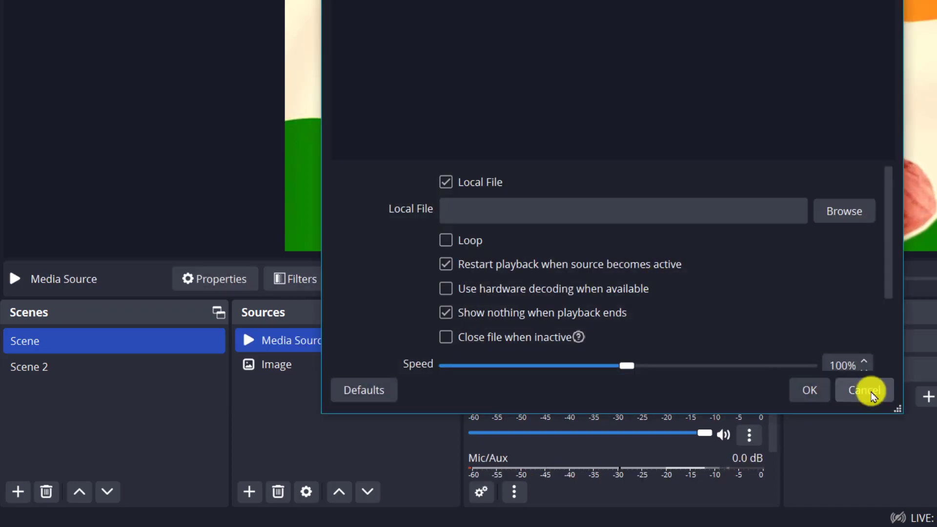
{"action": "left_click", "coordinate": [846, 217]}
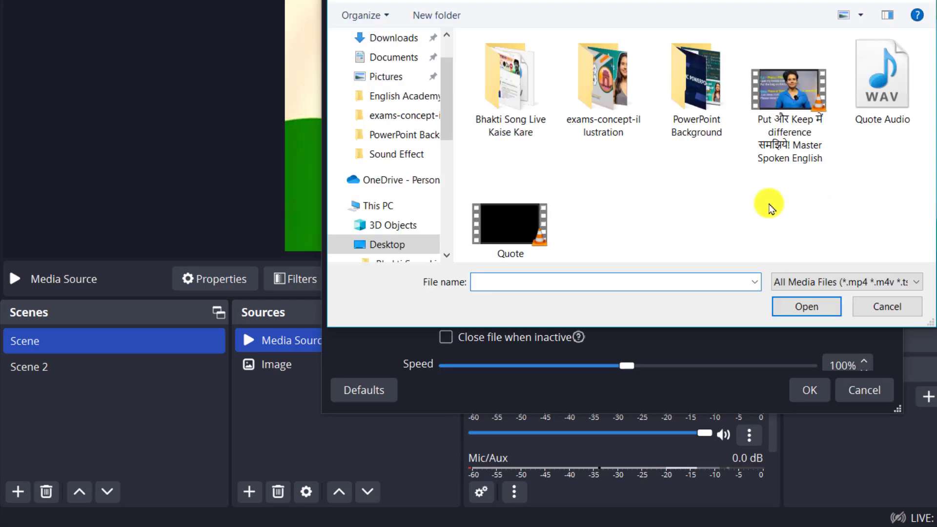
{"action": "scroll", "coordinate": [415, 186], "scroll_direction": "down", "scroll_amount": 1}
{"action": "scroll", "coordinate": [413, 192], "scroll_direction": "down", "scroll_amount": 1}
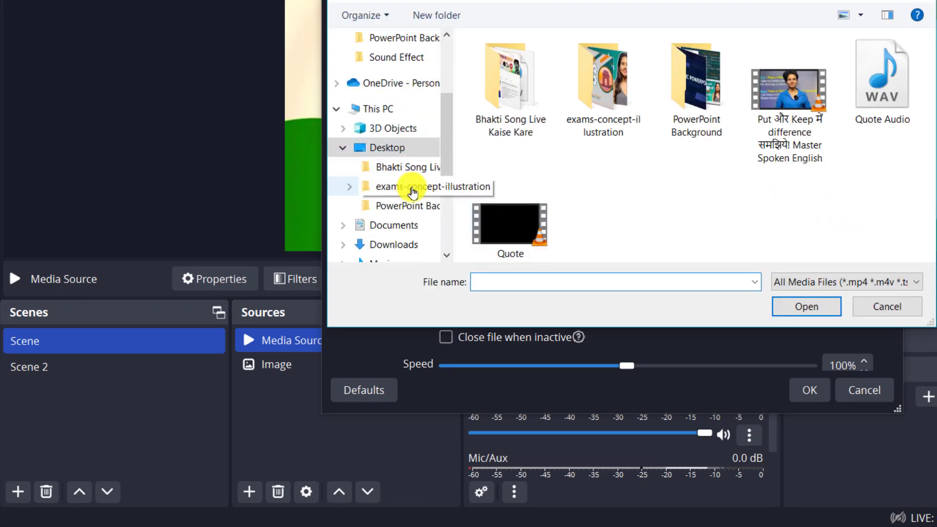
{"action": "left_click", "coordinate": [405, 190]}
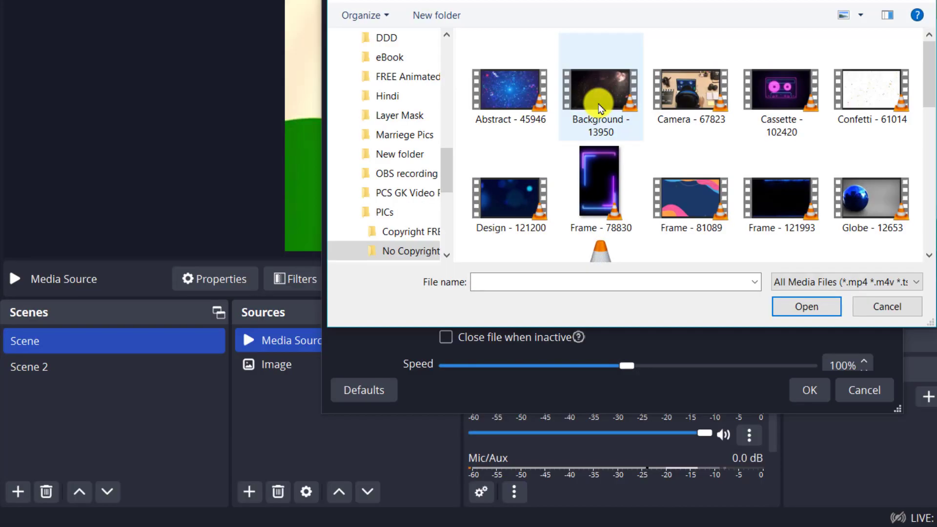
{"action": "left_click", "coordinate": [608, 107]}
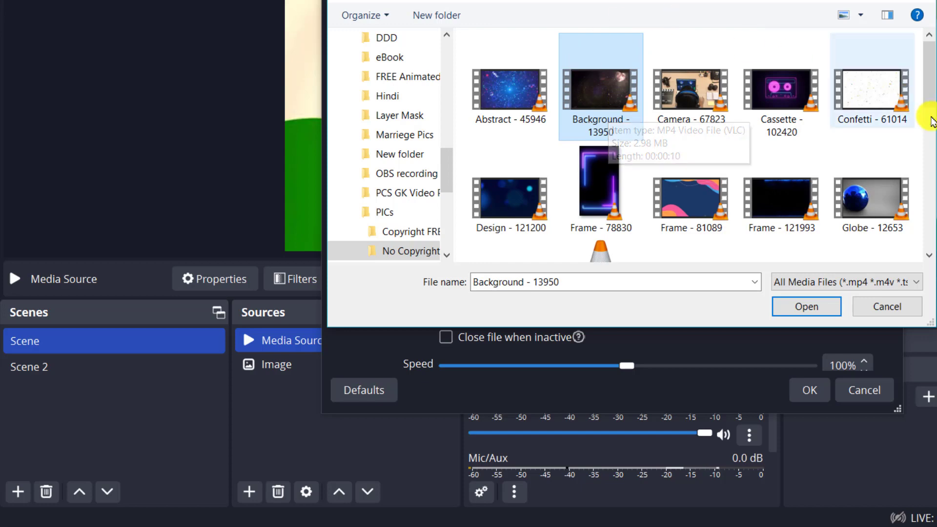
{"action": "left_click", "coordinate": [818, 307]}
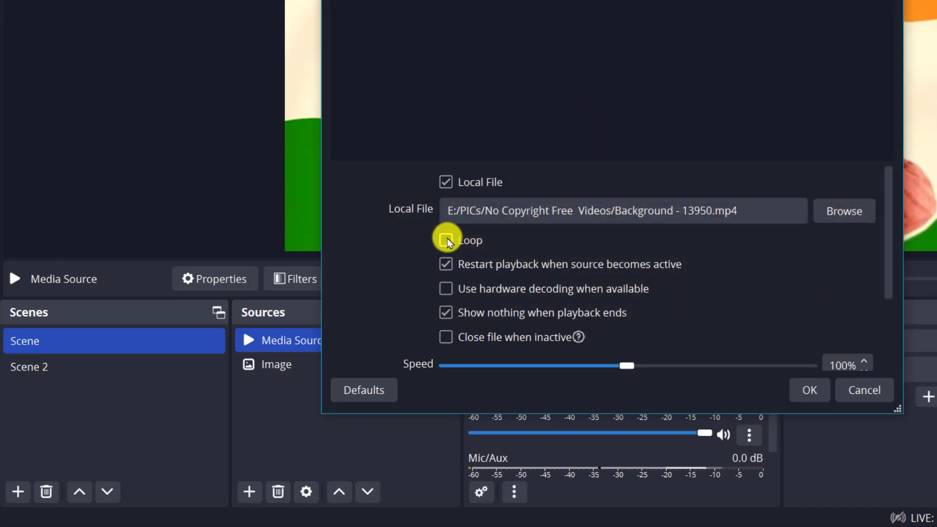
{"action": "left_click", "coordinate": [446, 240]}
{"action": "left_click", "coordinate": [805, 398]}
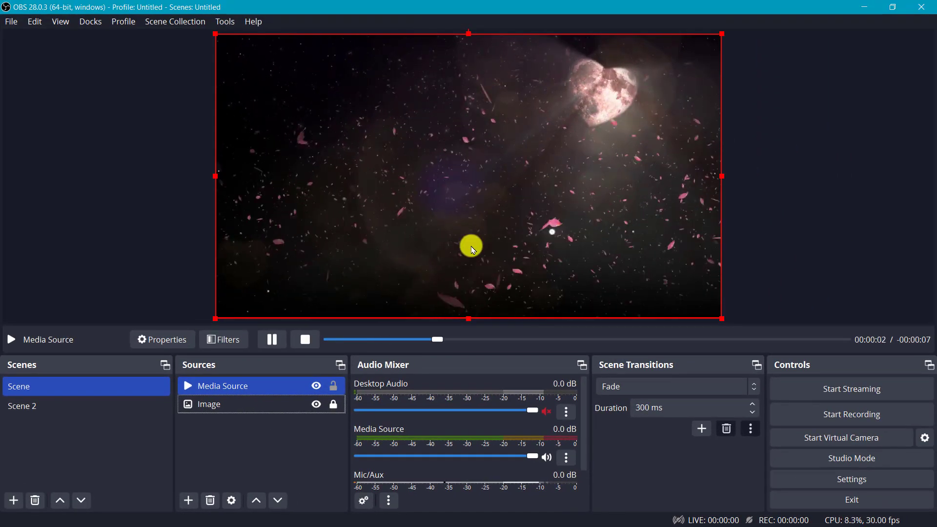
{"action": "right_click", "coordinate": [274, 393]}
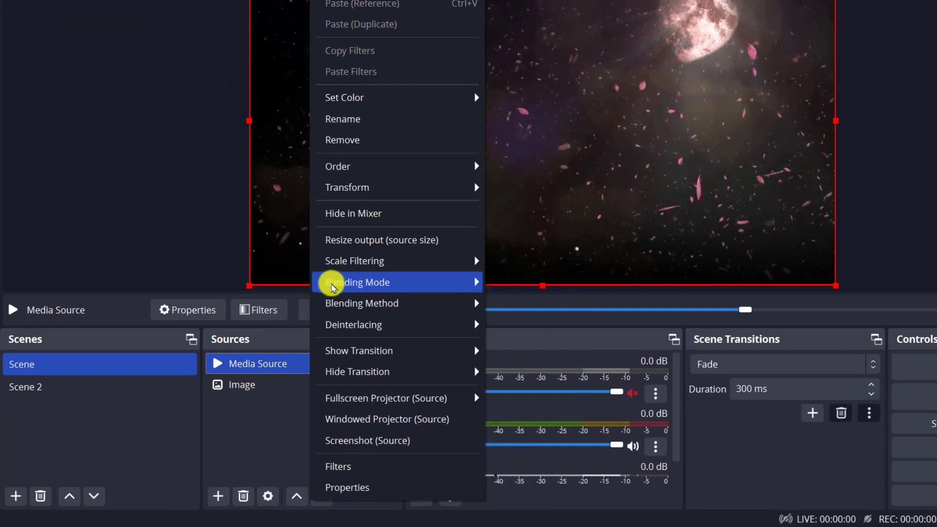
{"action": "mouse_move", "coordinate": [368, 281]}
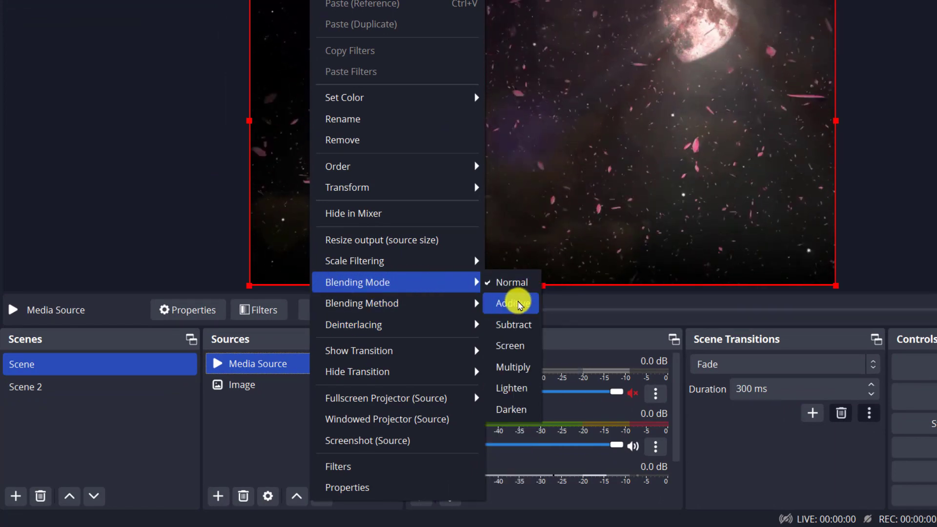
{"action": "left_click", "coordinate": [510, 305]}
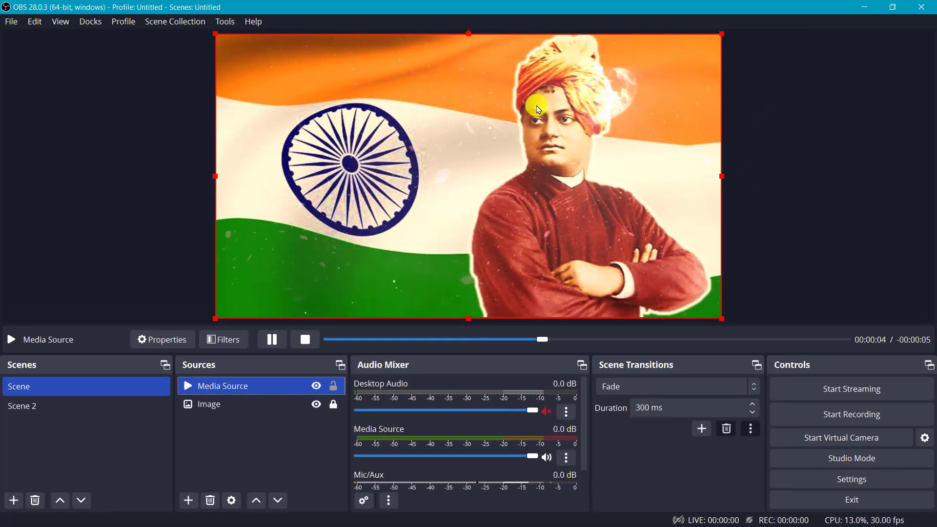
{"action": "left_click", "coordinate": [335, 389]}
{"action": "key", "text": "Down"}
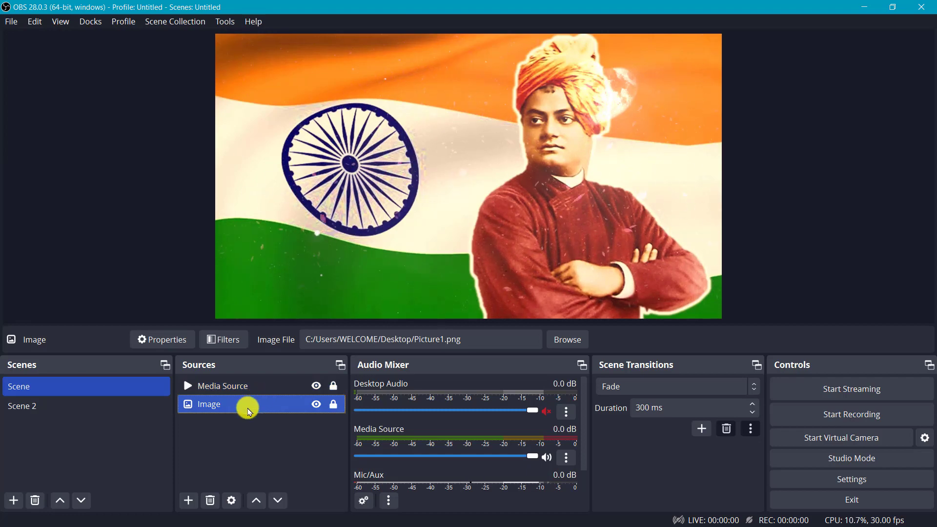
Add a Color Correction filter to the Image source with brightness raised to 0.0795
{"action": "right_click", "coordinate": [231, 413]}
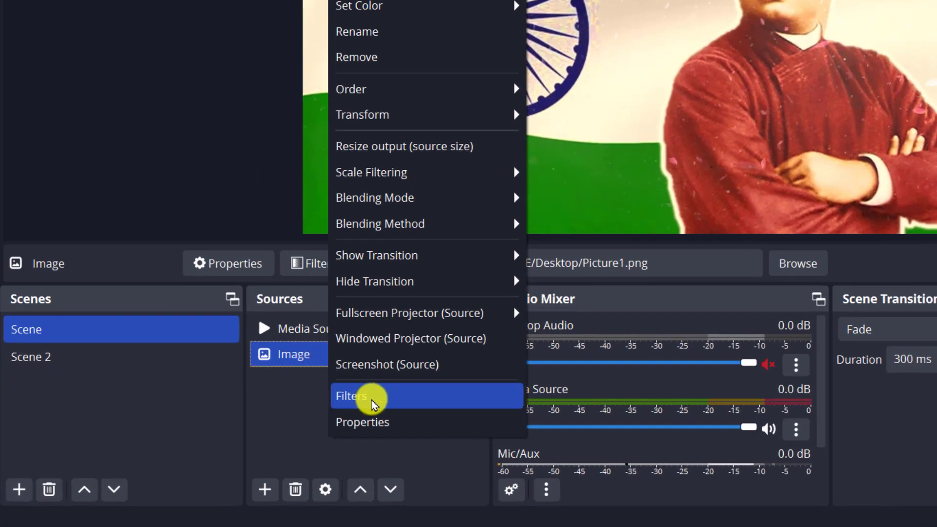
{"action": "left_click", "coordinate": [368, 398]}
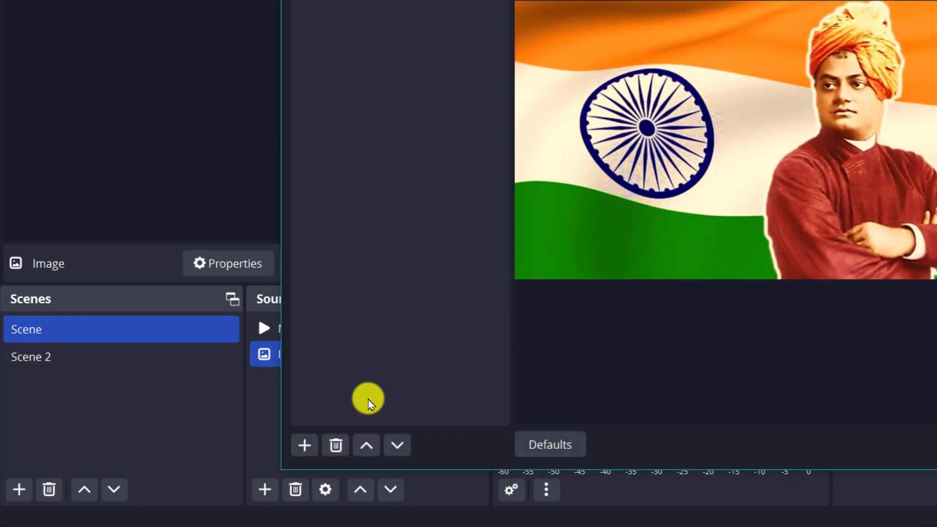
{"action": "left_click", "coordinate": [300, 448]}
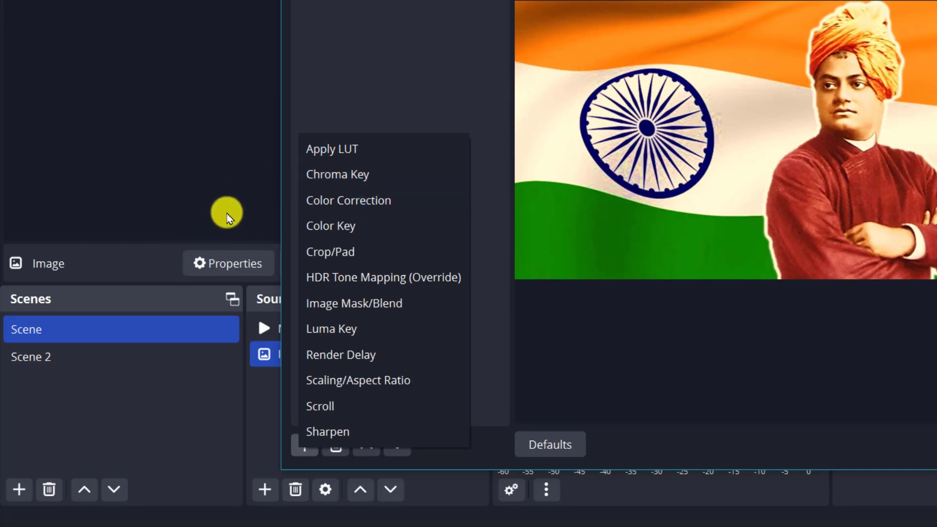
{"action": "left_click", "coordinate": [335, 200]}
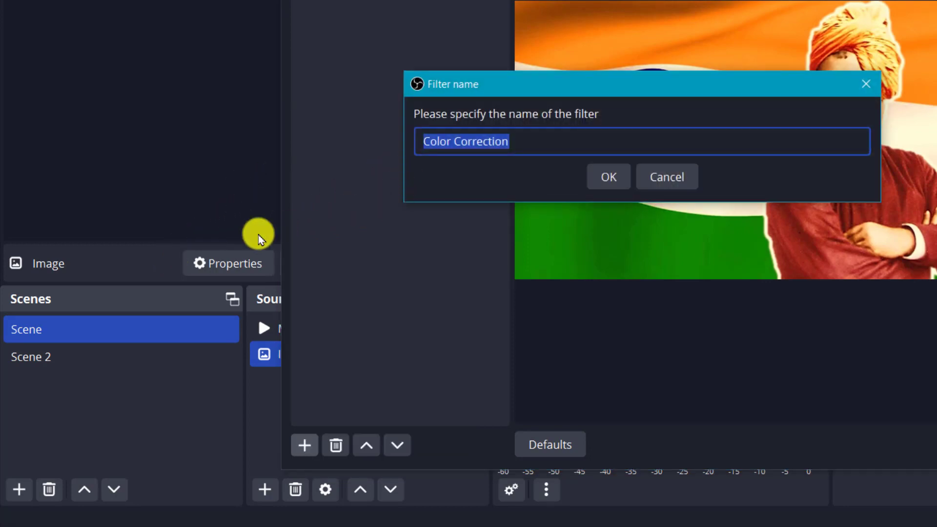
{"action": "left_click", "coordinate": [611, 179]}
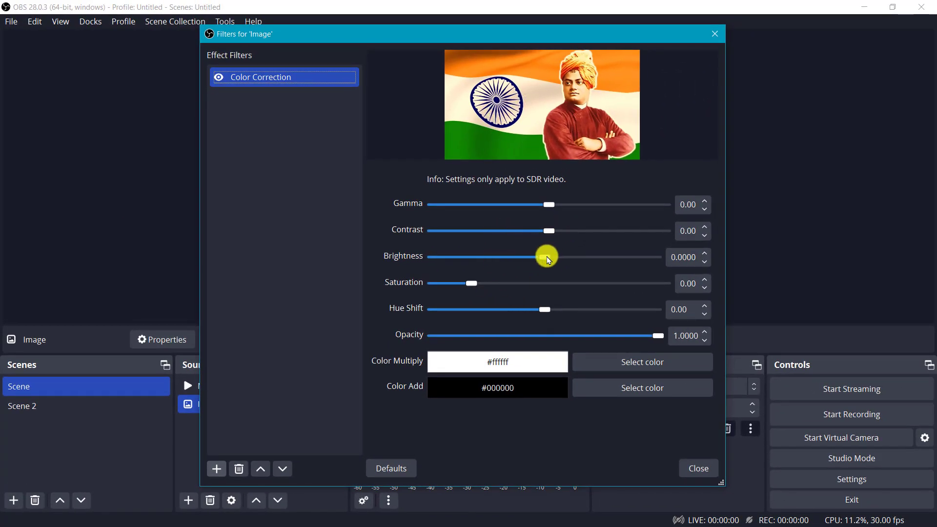
{"action": "mouse_move", "coordinate": [547, 258]}
{"action": "left_mouse_down"}
{"action": "mouse_move", "coordinate": [537, 258]}
{"action": "mouse_move", "coordinate": [556, 259]}
{"action": "left_mouse_up"}
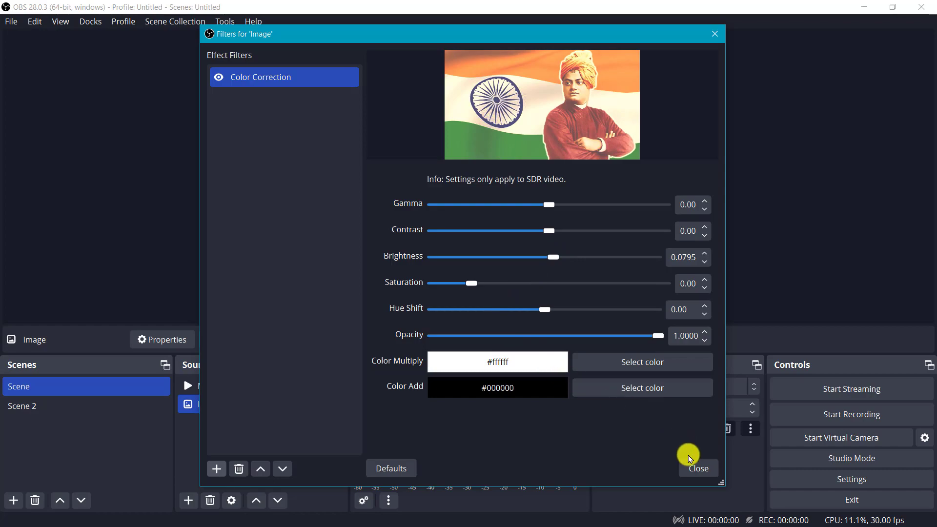
{"action": "left_click", "coordinate": [698, 469]}
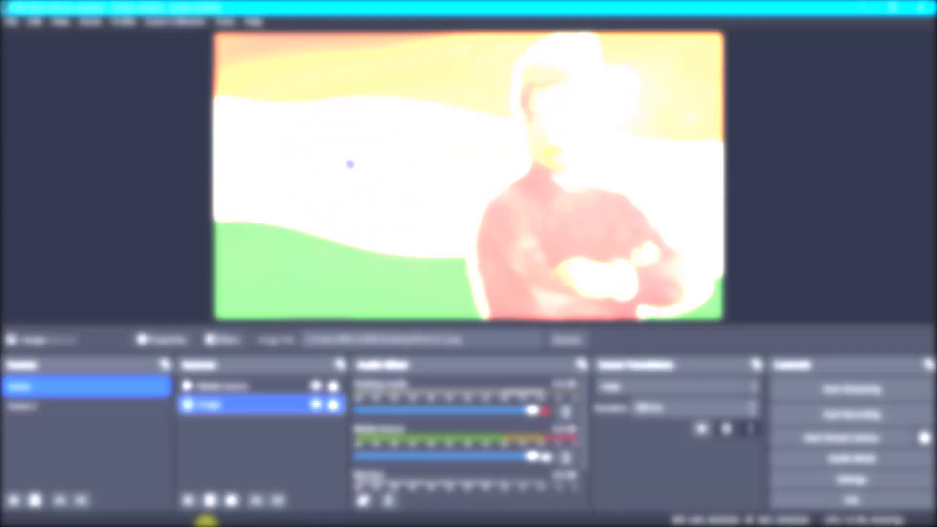
Create a new Media Source named 'Ad'
{"action": "left_click", "coordinate": [226, 443]}
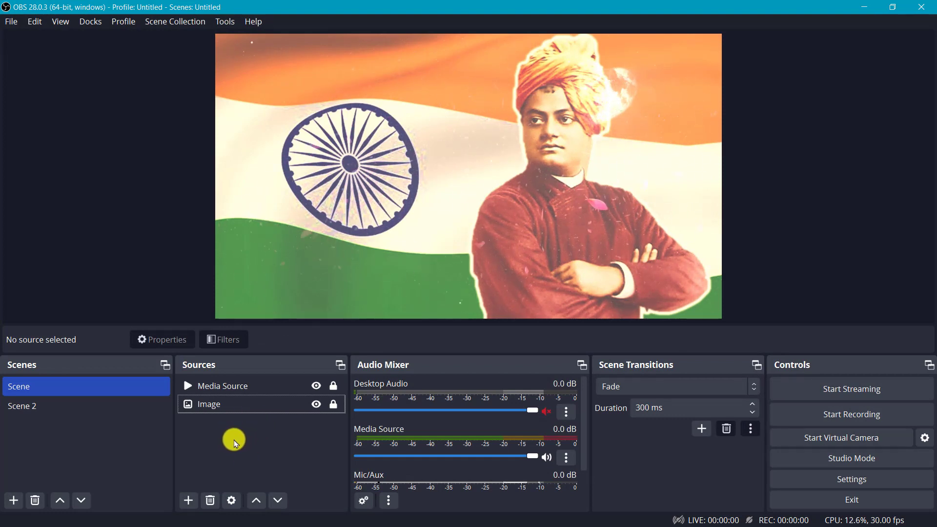
{"action": "left_click", "coordinate": [188, 501]}
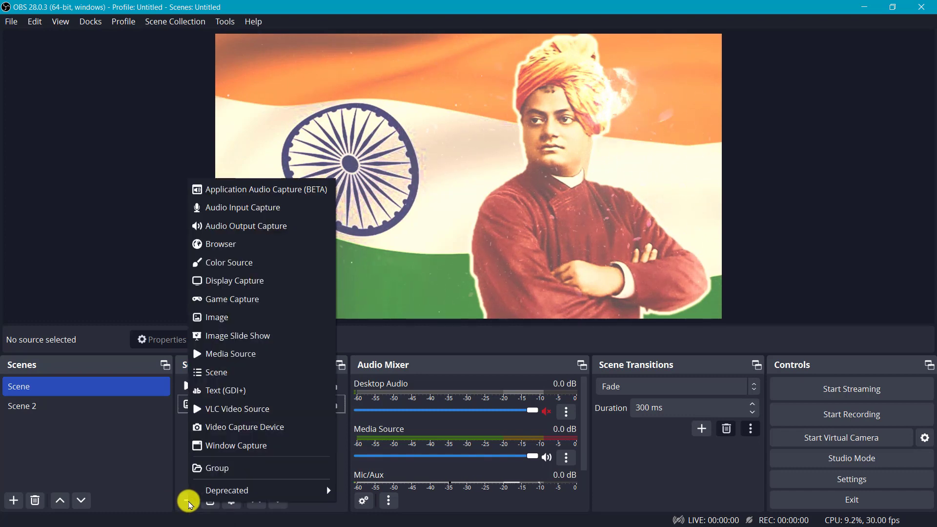
{"action": "left_click", "coordinate": [235, 363]}
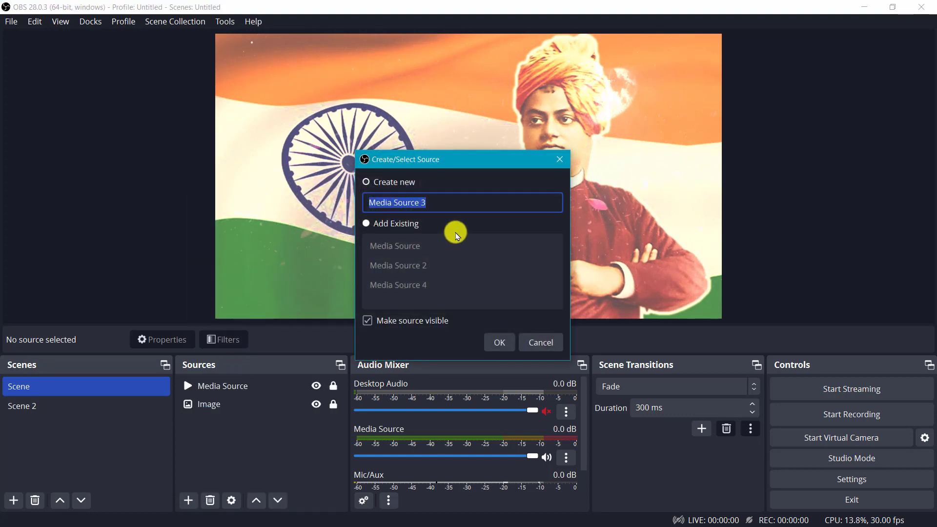
{"action": "type", "text": "Ad"}
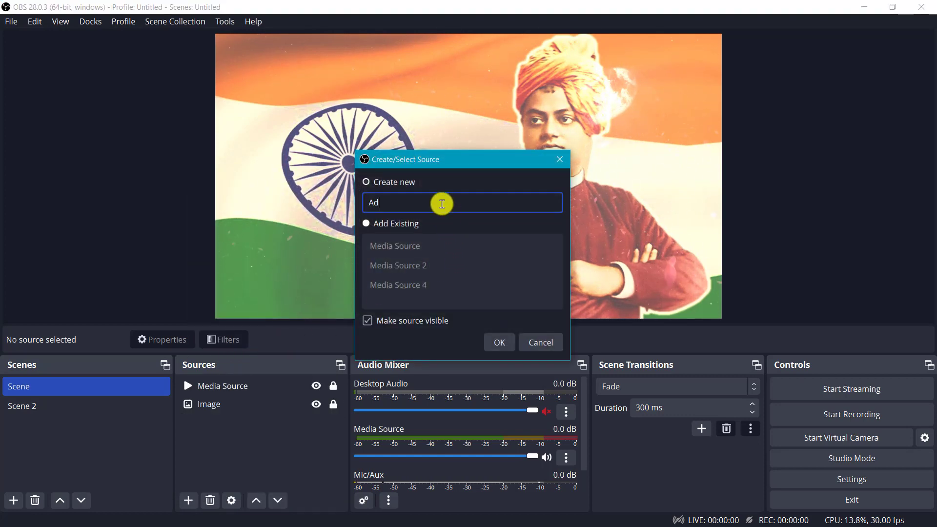
{"action": "left_click", "coordinate": [497, 341]}
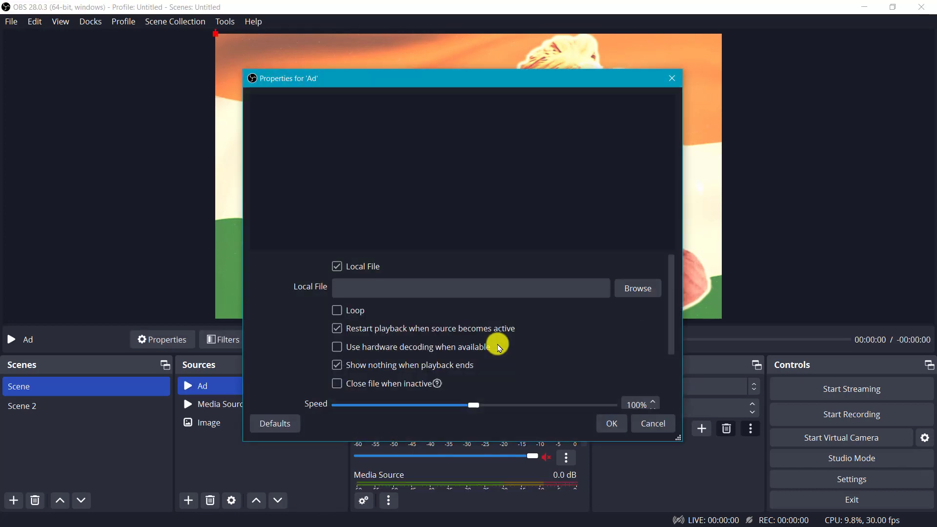
Load Quote Audio.wav from the Desktop into the Ad source and save its settings
{"action": "left_click", "coordinate": [646, 291]}
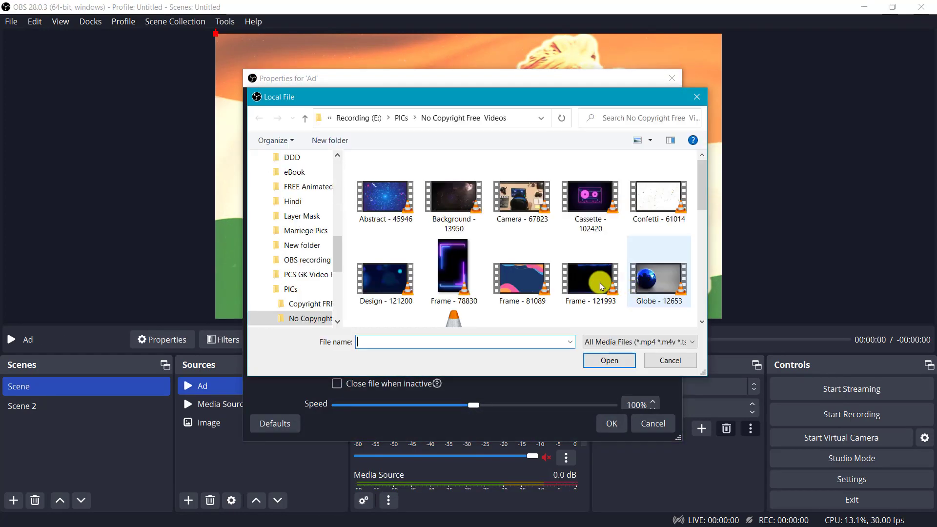
{"action": "scroll", "coordinate": [309, 215], "scroll_direction": "up", "scroll_amount": 3}
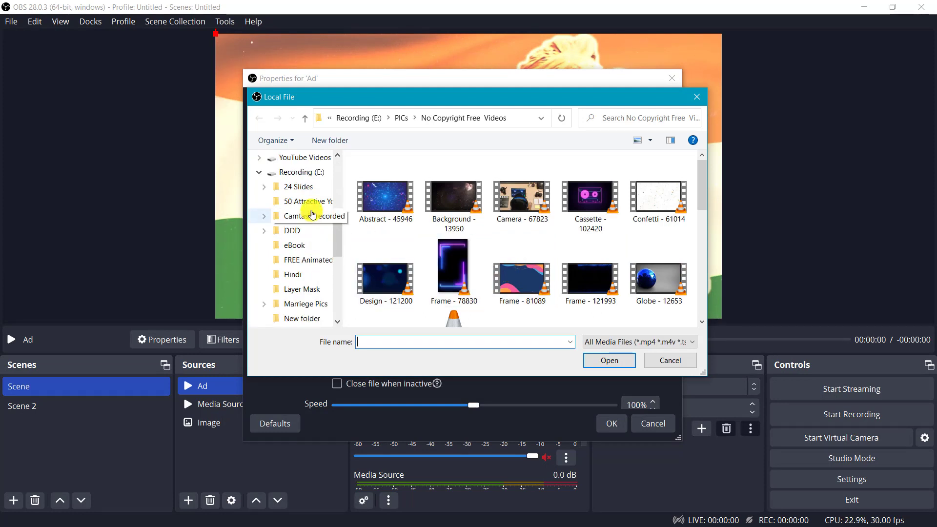
{"action": "scroll", "coordinate": [305, 200], "scroll_direction": "up", "scroll_amount": 1}
{"action": "scroll", "coordinate": [299, 192], "scroll_direction": "up", "scroll_amount": 1}
{"action": "scroll", "coordinate": [300, 188], "scroll_direction": "up", "scroll_amount": 1}
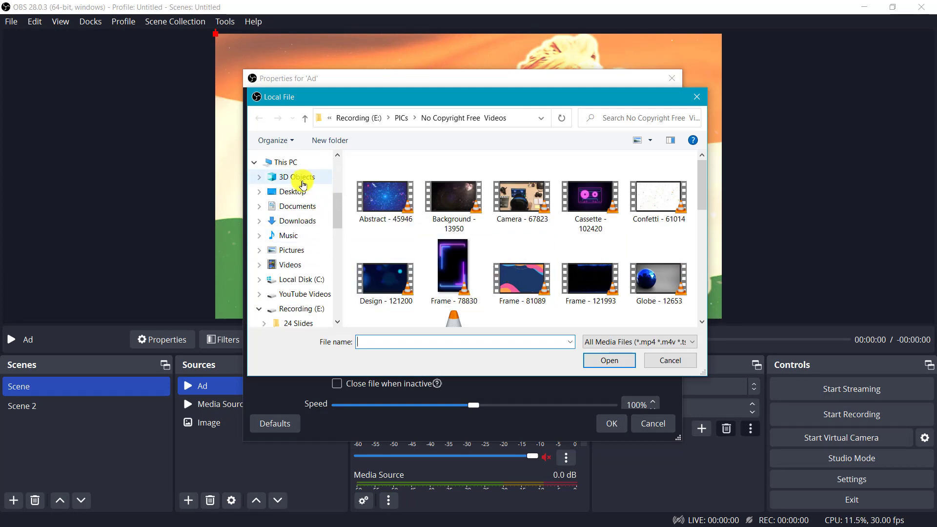
{"action": "left_click", "coordinate": [299, 194]}
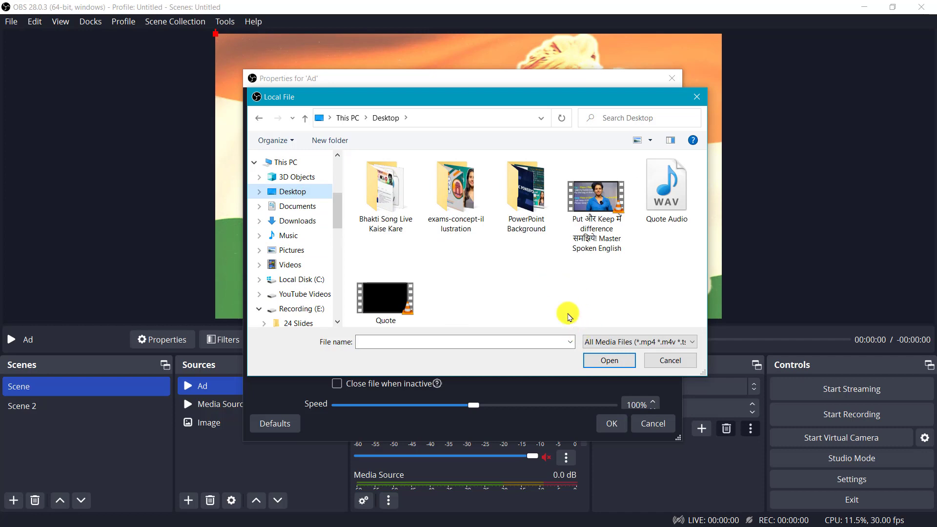
{"action": "left_click", "coordinate": [656, 191]}
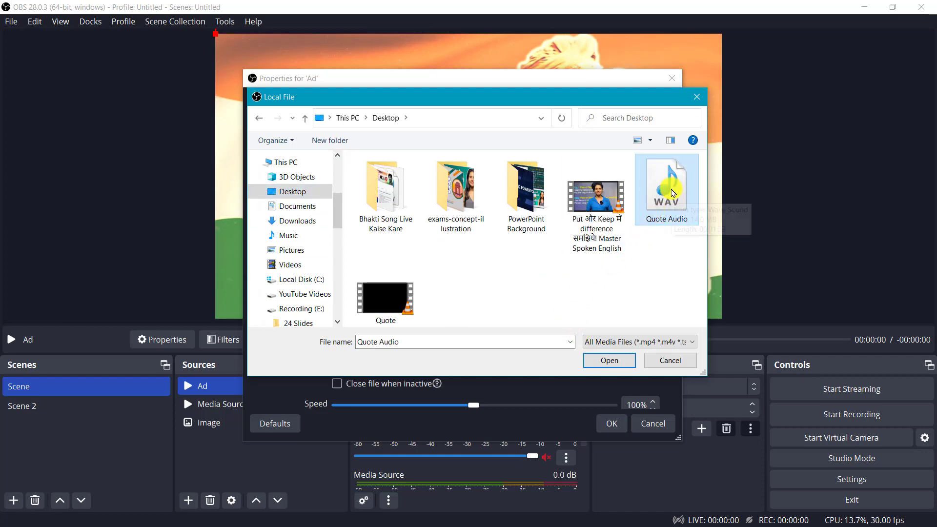
{"action": "left_click", "coordinate": [616, 360]}
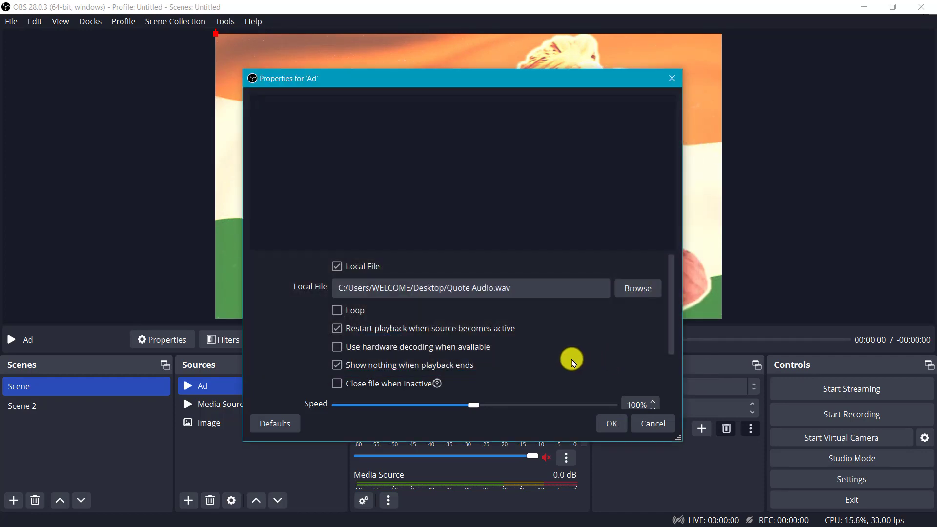
{"action": "left_click", "coordinate": [612, 424]}
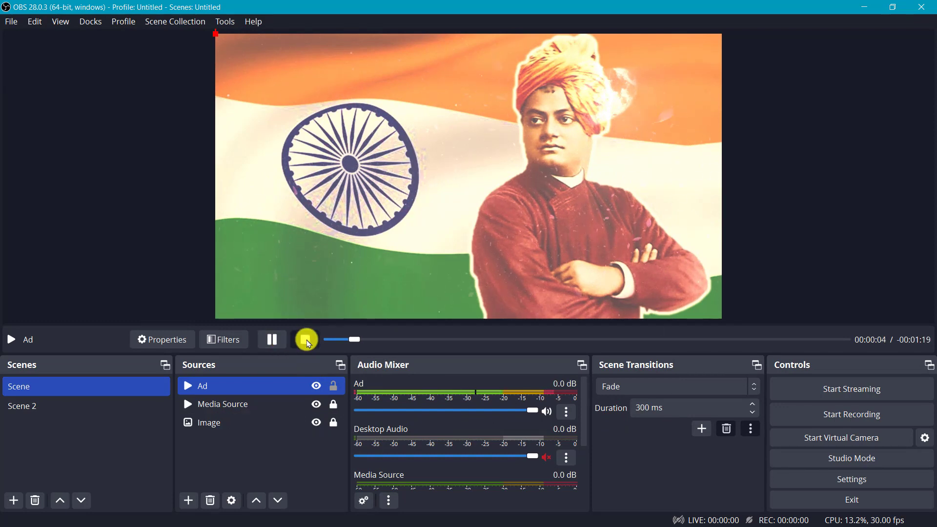
Stop the Ad playback, then mute the Media Source and Mic/Aux channels in the Audio Mixer
{"action": "left_click", "coordinate": [308, 341]}
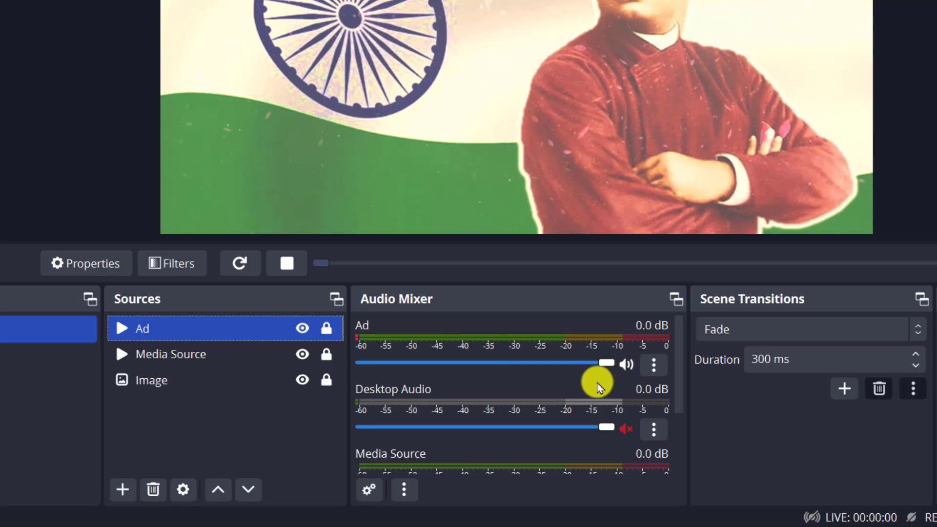
{"action": "scroll", "coordinate": [598, 394], "scroll_direction": "down", "scroll_amount": 1}
{"action": "scroll", "coordinate": [611, 442], "scroll_direction": "down", "scroll_amount": 1}
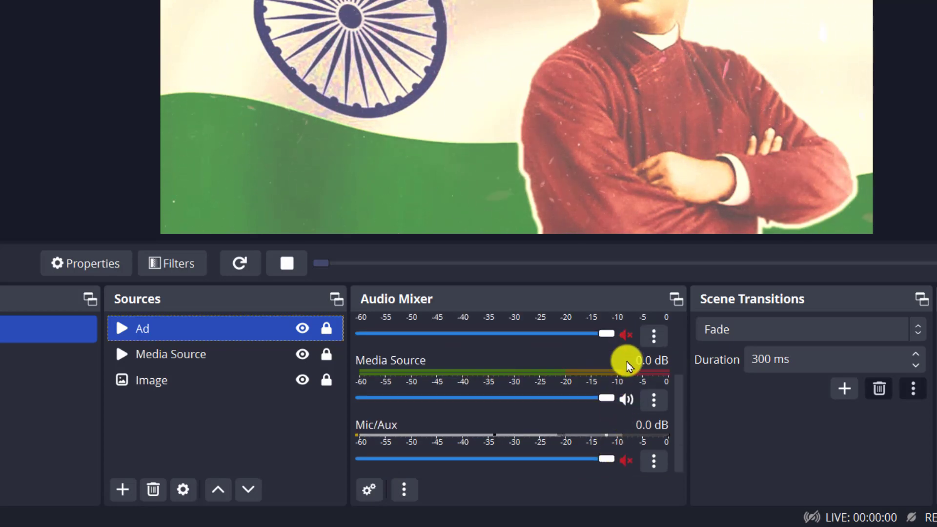
{"action": "left_click", "coordinate": [626, 400]}
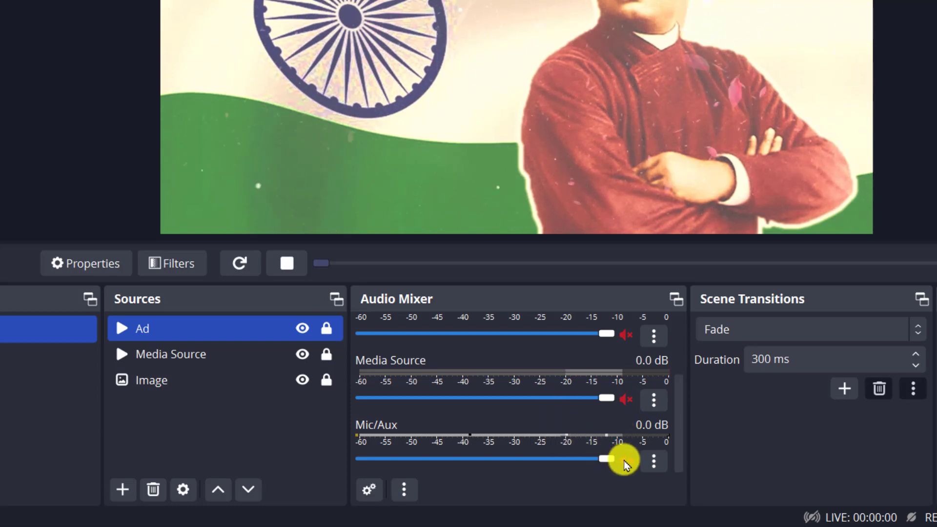
{"action": "left_click", "coordinate": [626, 460]}
{"action": "scroll", "coordinate": [537, 396], "scroll_direction": "up", "scroll_amount": 3}
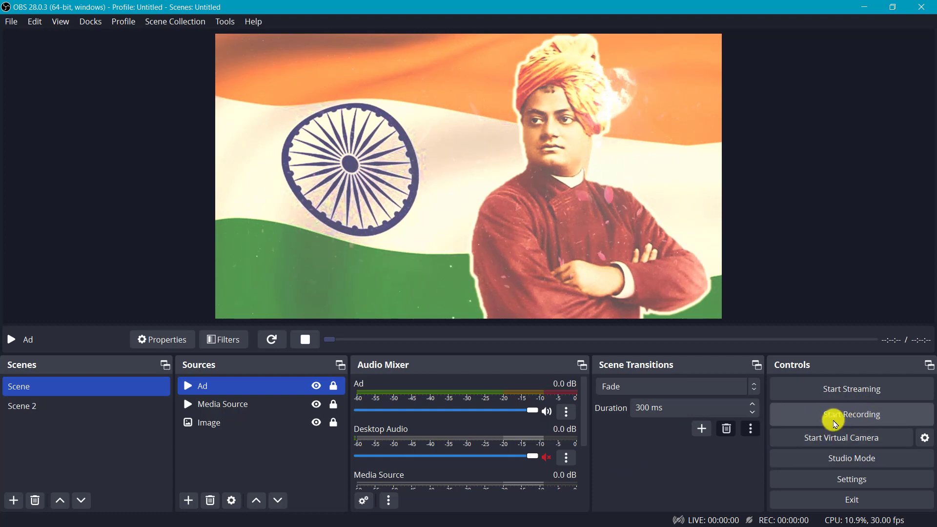
Start recording and set the Ad audio monitoring to Monitor Only (mute output)
{"action": "left_click", "coordinate": [864, 419]}
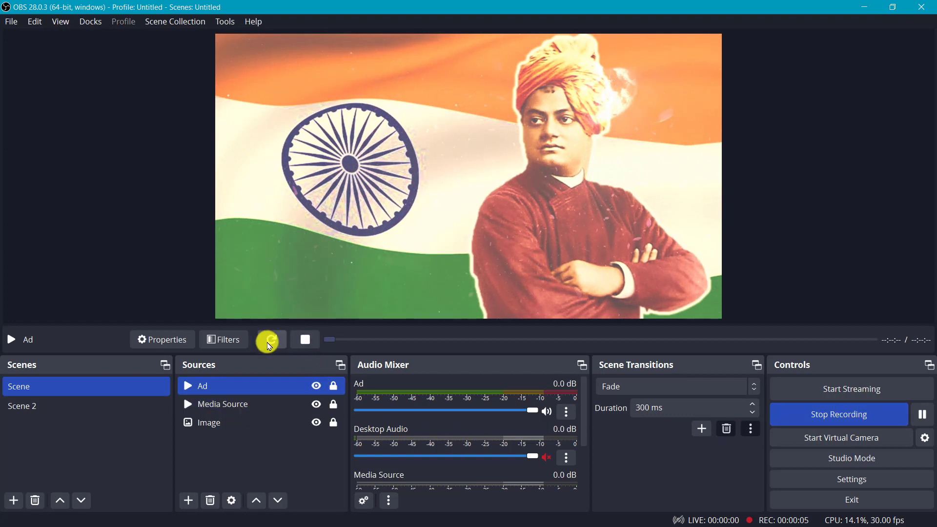
{"action": "left_click", "coordinate": [566, 414]}
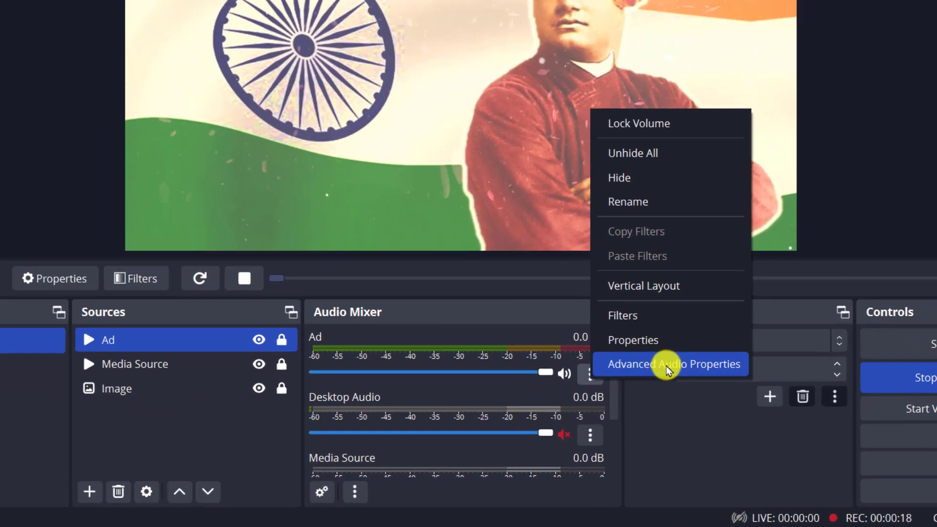
{"action": "left_click", "coordinate": [666, 367]}
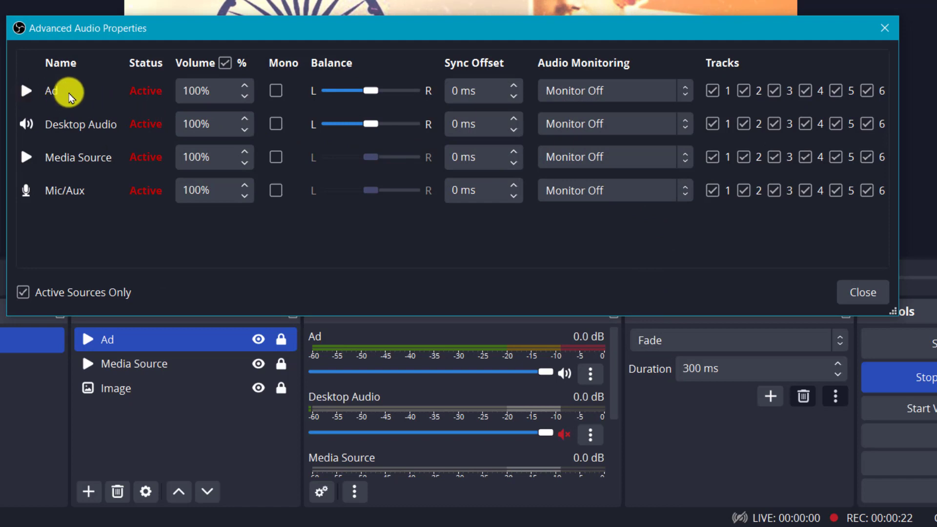
{"action": "left_click", "coordinate": [601, 93]}
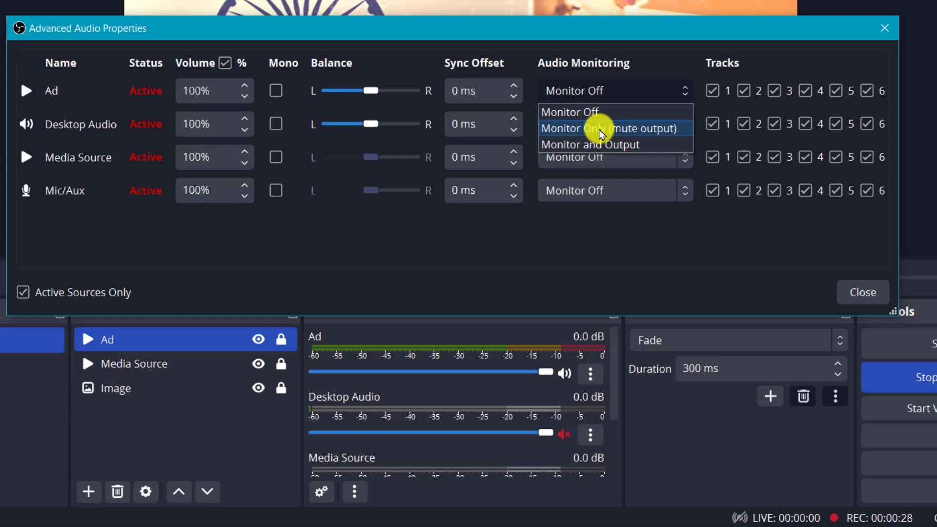
{"action": "left_click", "coordinate": [602, 131]}
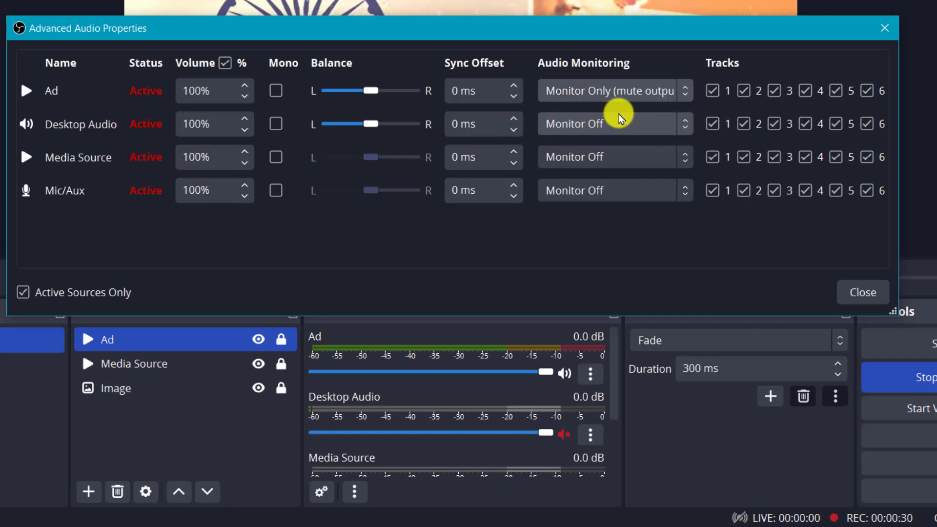
{"action": "left_click", "coordinate": [864, 293]}
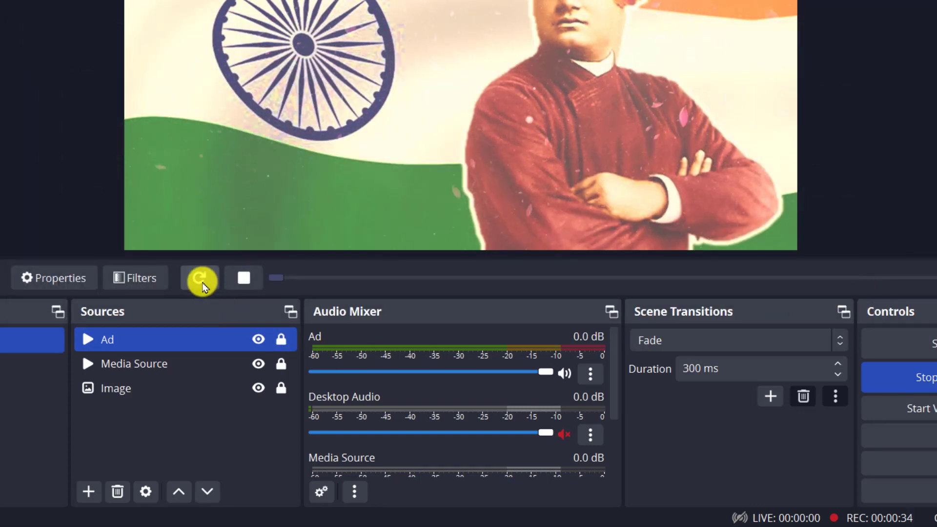
{"action": "left_click", "coordinate": [200, 279]}
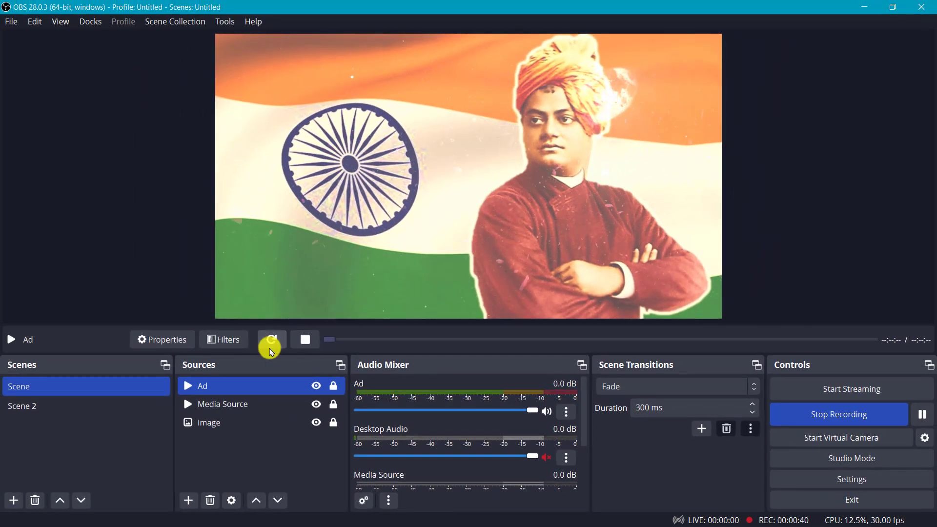
Restart the Ad quote audio, let it finish, then stop the recording
{"action": "left_click", "coordinate": [272, 344]}
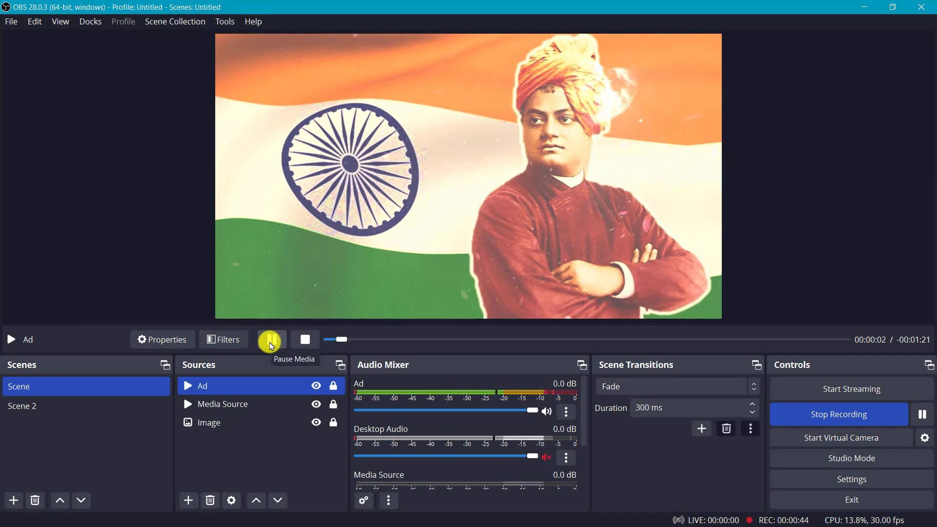
{"action": "left_click", "coordinate": [271, 346]}
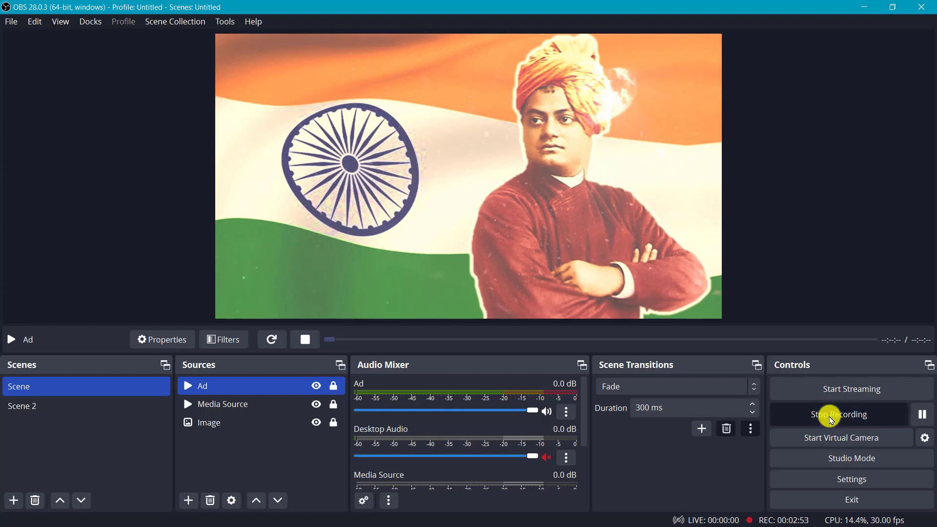
{"action": "left_click", "coordinate": [837, 419]}
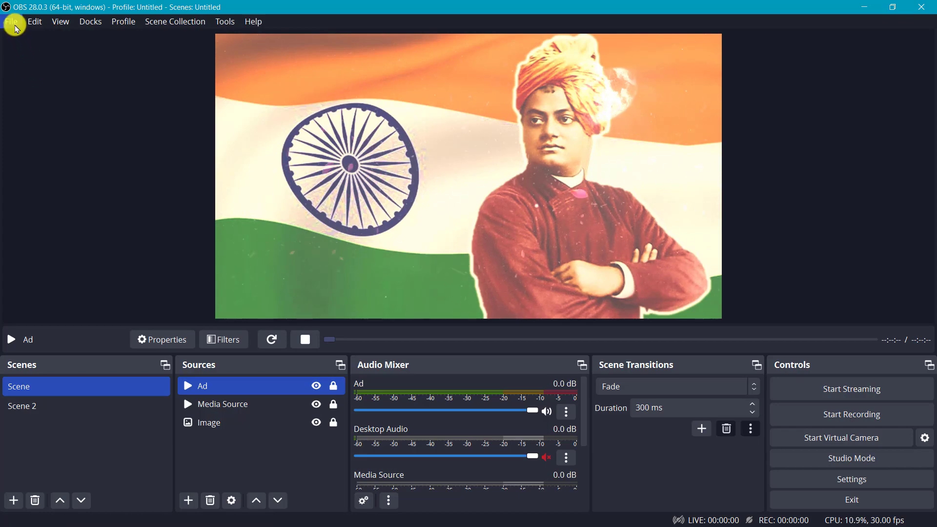
{"action": "left_click", "coordinate": [14, 22]}
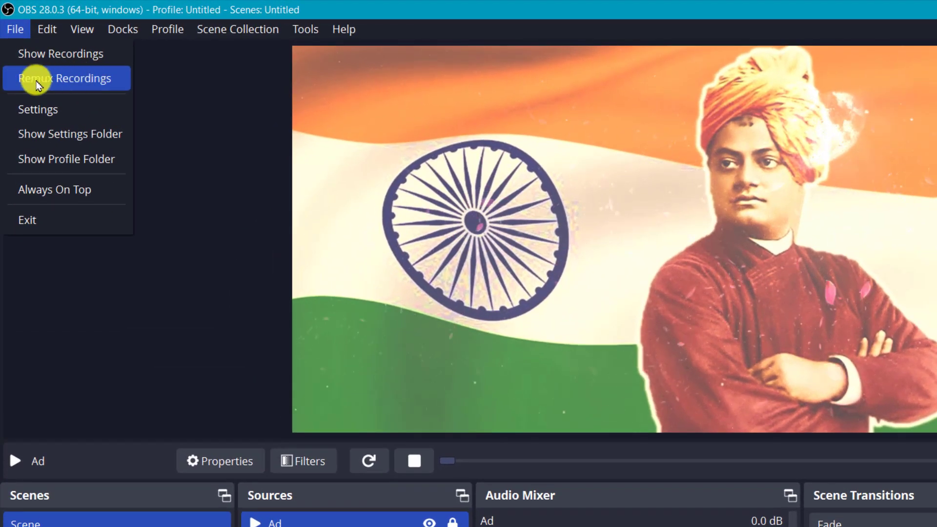
{"action": "left_click", "coordinate": [65, 82]}
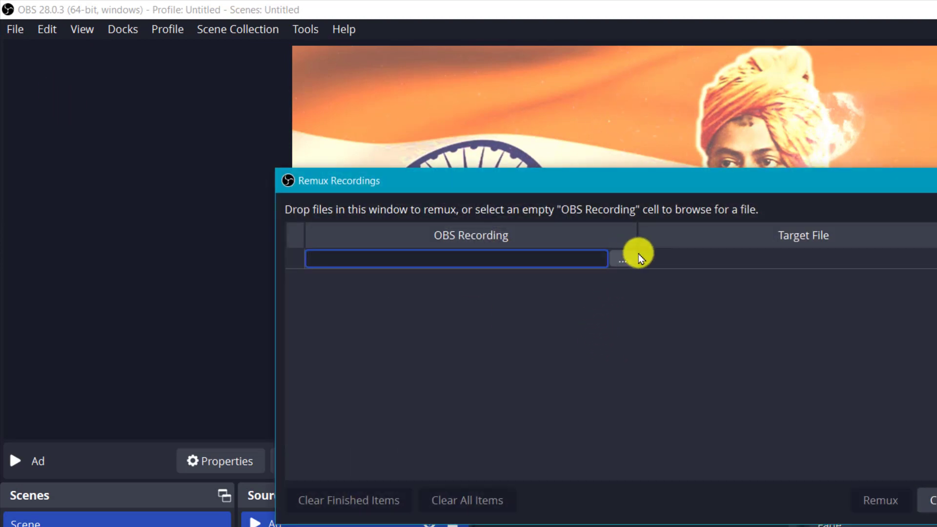
{"action": "left_click", "coordinate": [627, 260]}
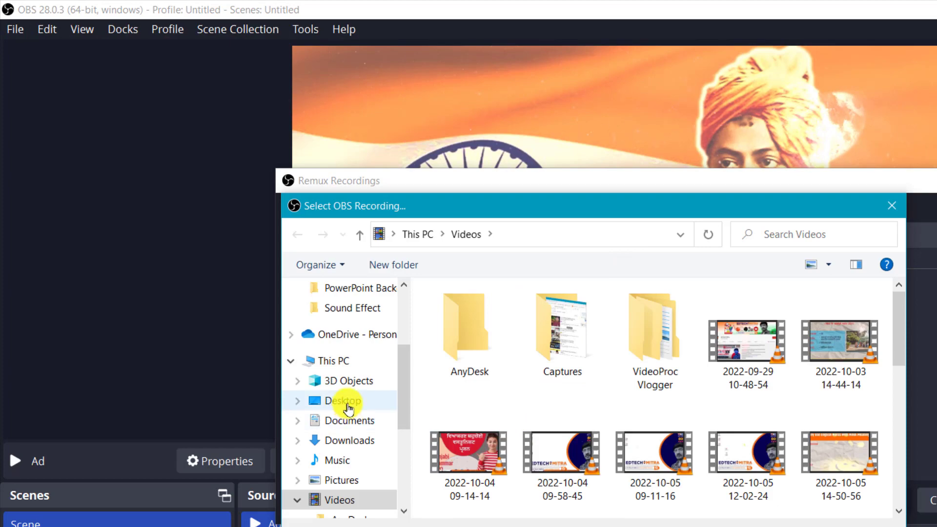
{"action": "left_click", "coordinate": [350, 500]}
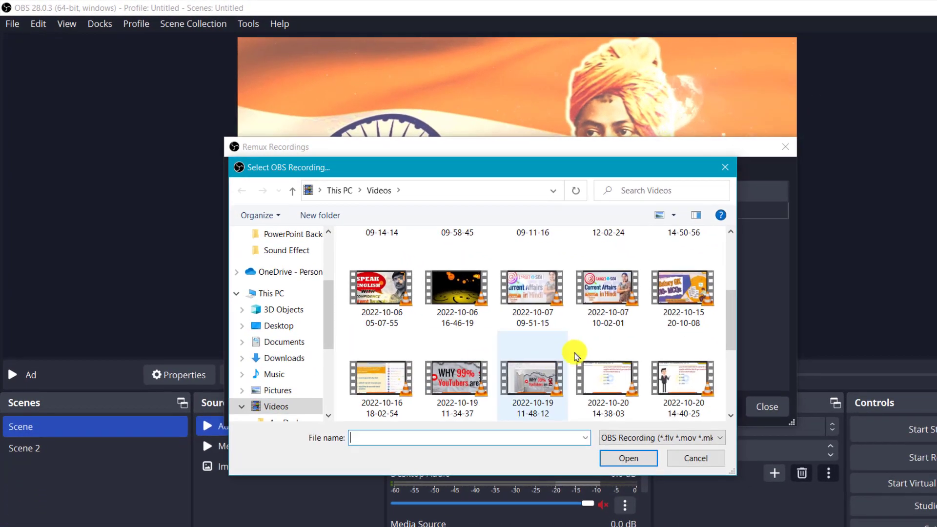
{"action": "scroll", "coordinate": [732, 437], "scroll_direction": "down", "scroll_amount": 3}
{"action": "left_click", "coordinate": [377, 385]}
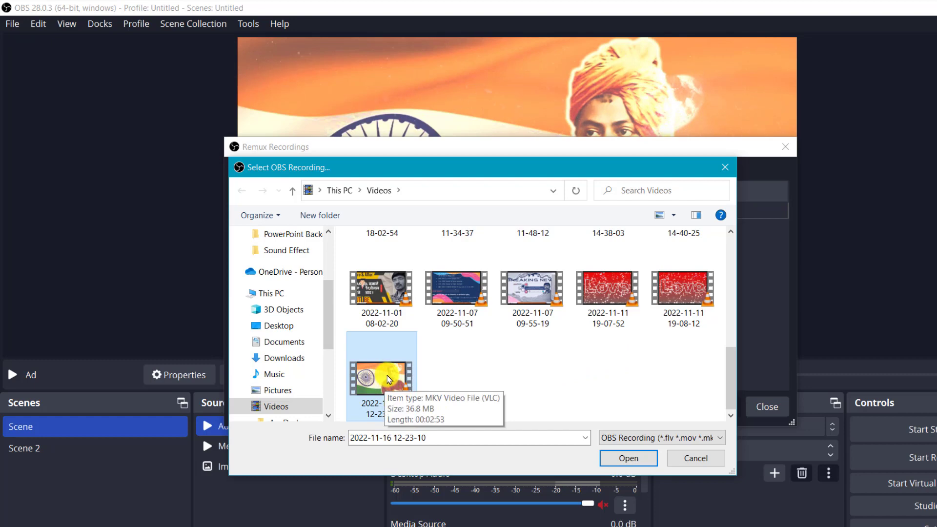
{"action": "left_click", "coordinate": [629, 459]}
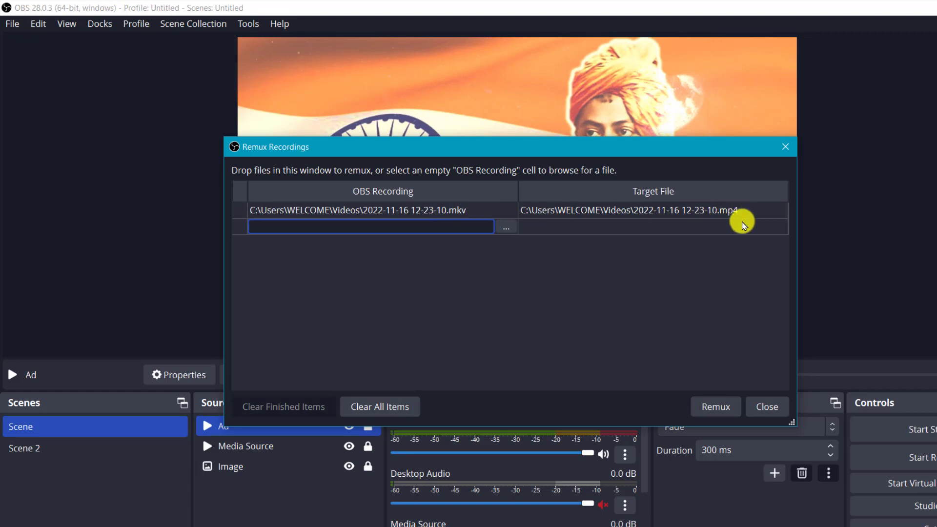
{"action": "left_click", "coordinate": [717, 407]}
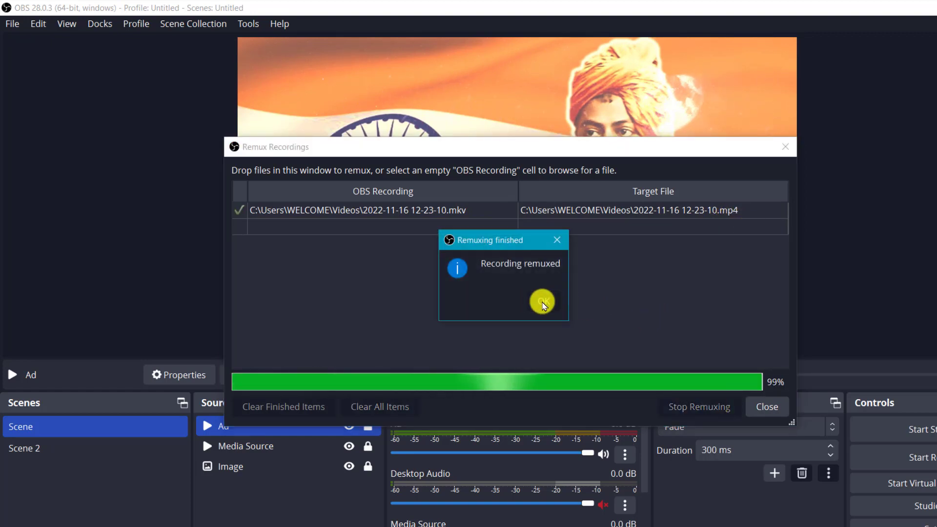
{"action": "left_click", "coordinate": [541, 300]}
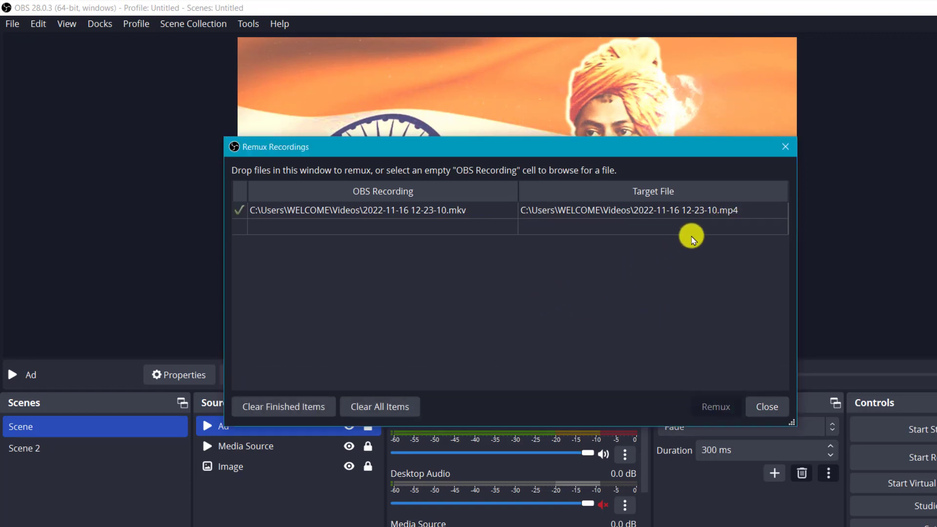
{"action": "left_click", "coordinate": [768, 408]}
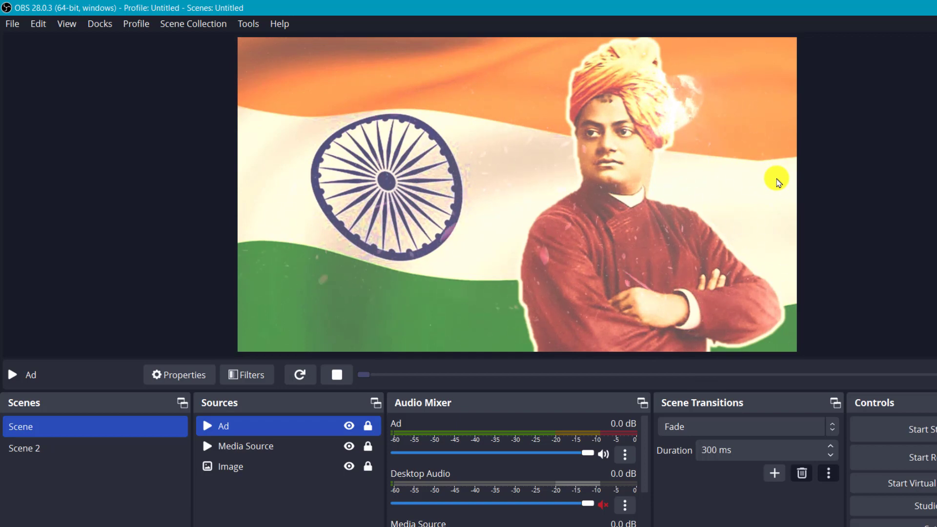
{"action": "left_click", "coordinate": [8, 26]}
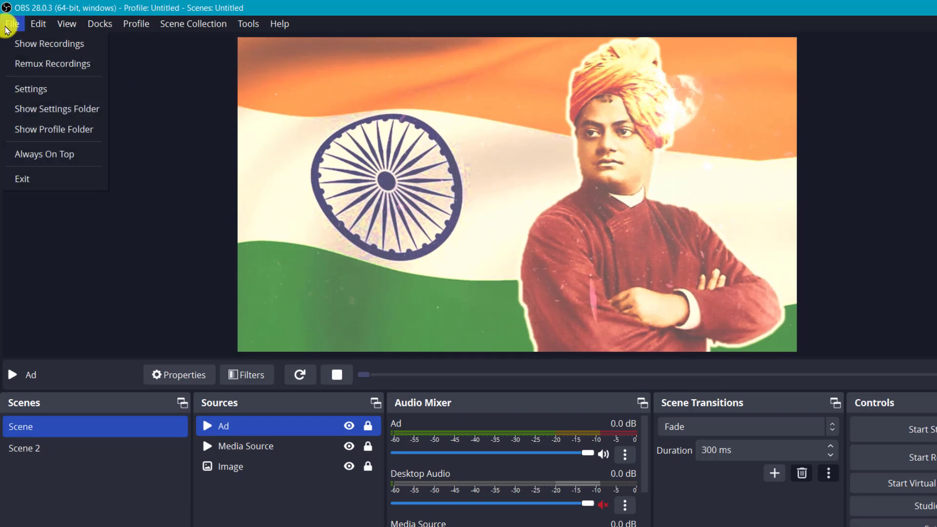
{"action": "left_click", "coordinate": [27, 44]}
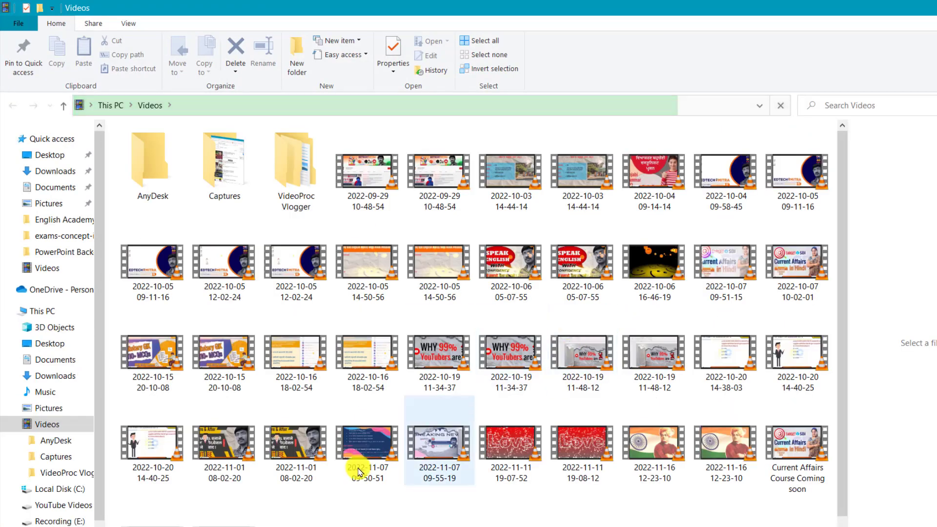
{"action": "scroll", "coordinate": [446, 461], "scroll_direction": "down", "scroll_amount": 1}
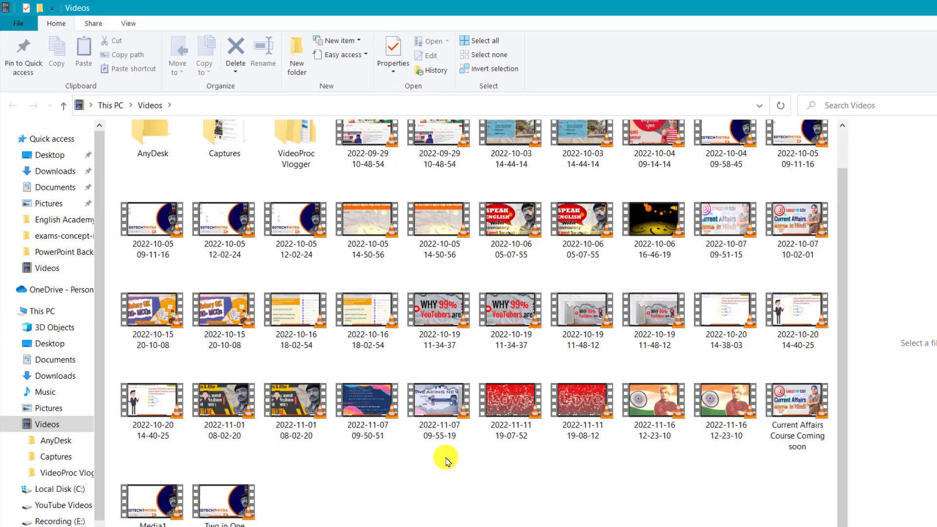
{"action": "right_click", "coordinate": [727, 403]}
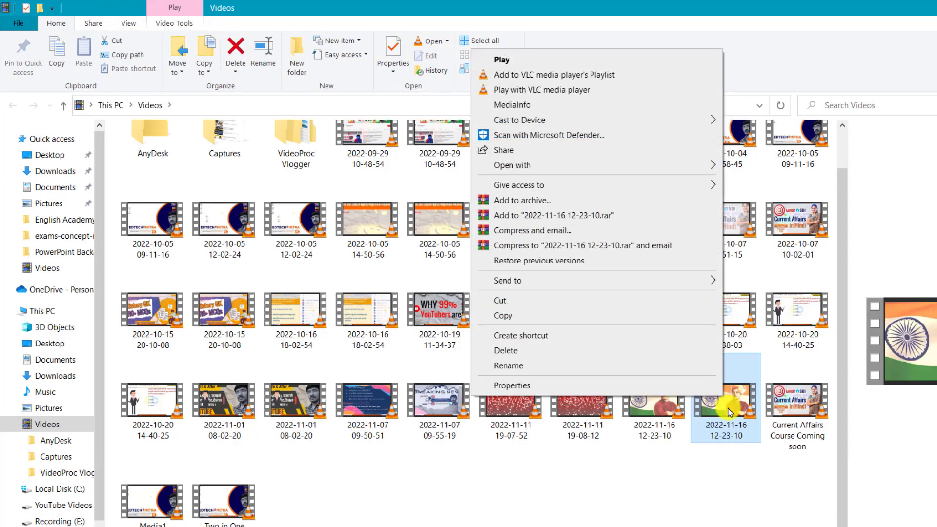
{"action": "key", "text": "Return"}
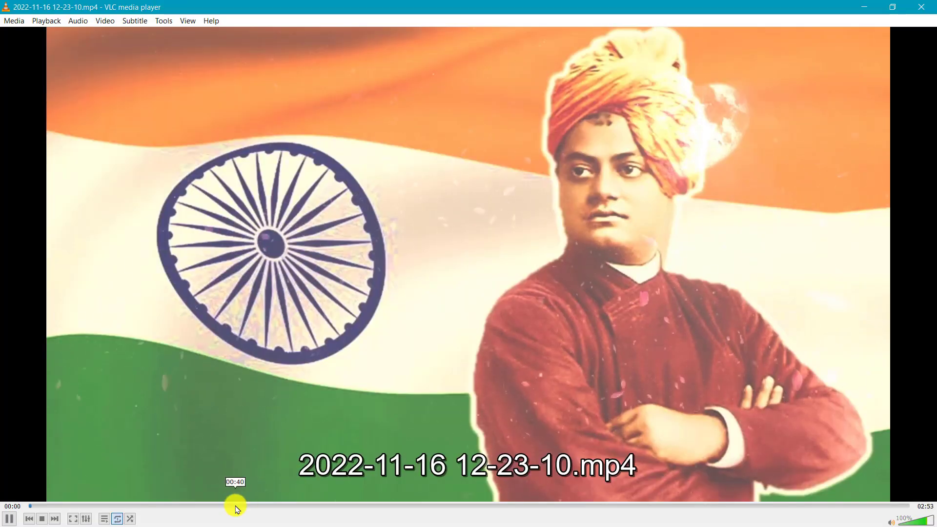
Seek the VLC playback to 00:40 and then to about 01:19
{"action": "left_click", "coordinate": [236, 506]}
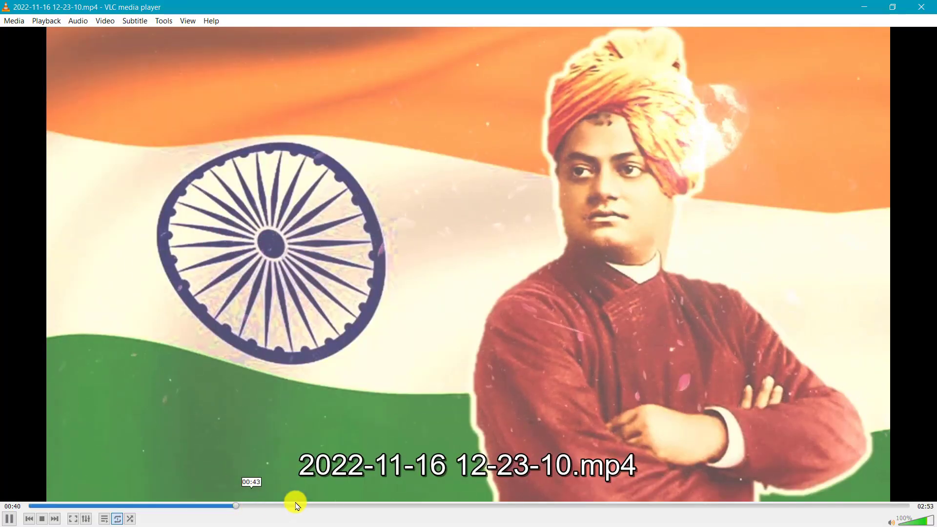
{"action": "left_click", "coordinate": [423, 506]}
{"action": "scroll", "coordinate": [726, 347], "scroll_direction": "up", "scroll_amount": 4}
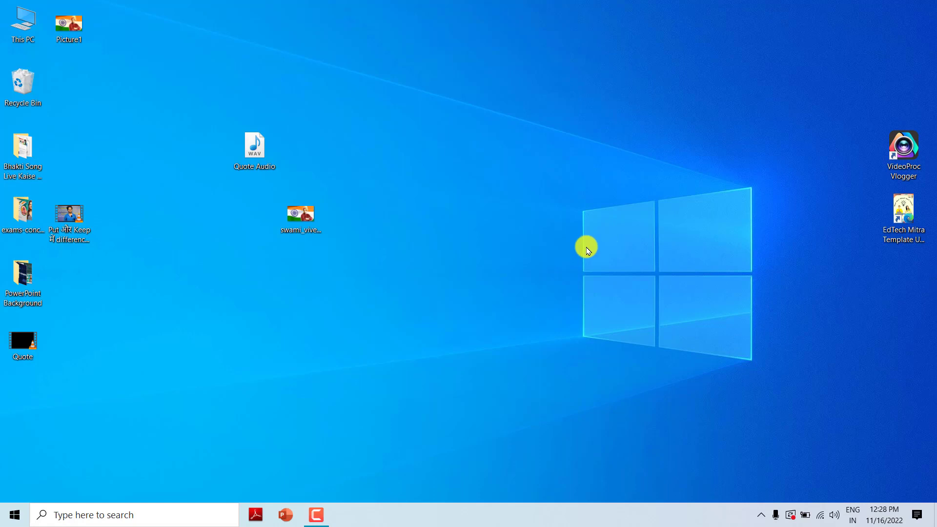
{"action": "key", "text": "s"}
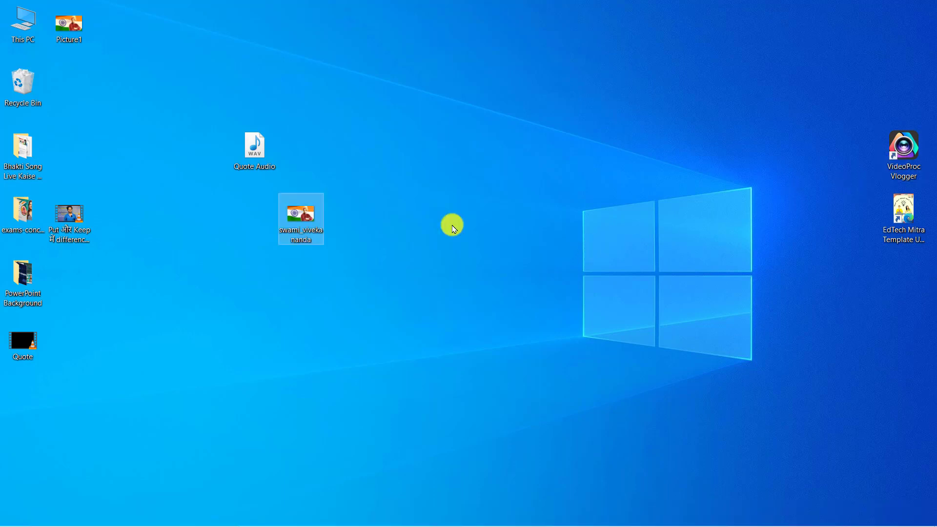